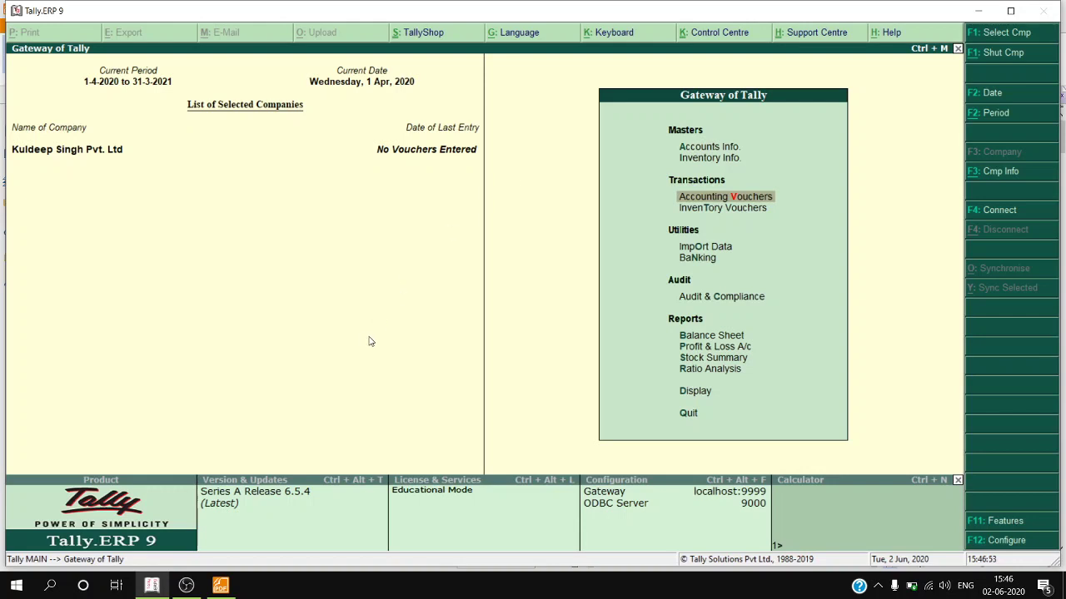
# Step: Open the company's Balance Sheet report from the Gateway of Tally
pyautogui.press('Down')
pyautogui.press('Down')
pyautogui.press('Down')
pyautogui.press('Down')
pyautogui.press('Down')
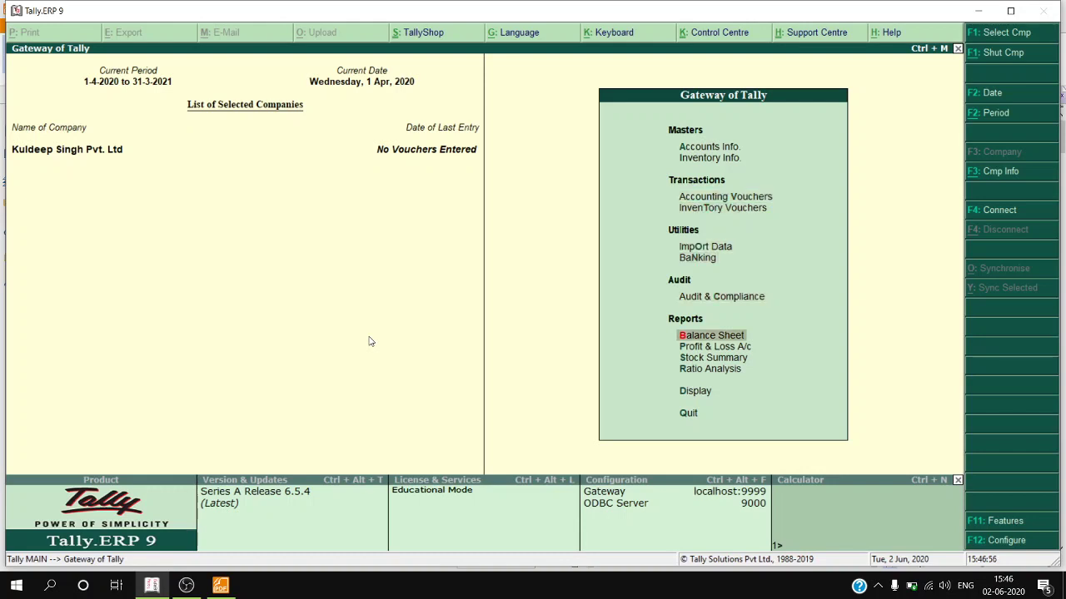
pyautogui.press('Return')
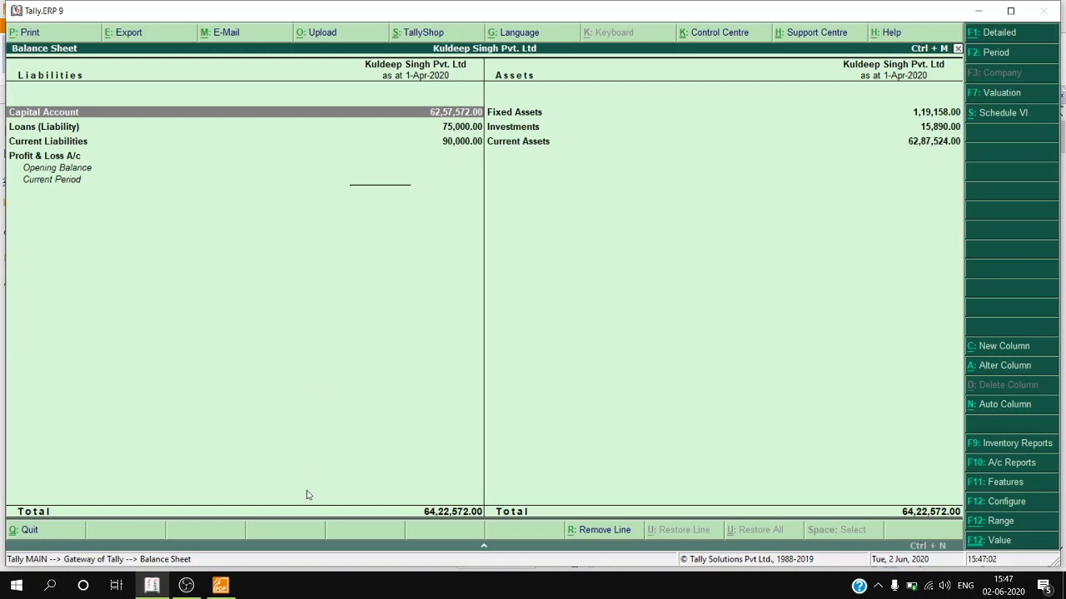
# Step: Compare the report with the balance sheet and additional details in the Foxit Reader notes, and return to the Gateway of Tally
pyautogui.click(219, 585)
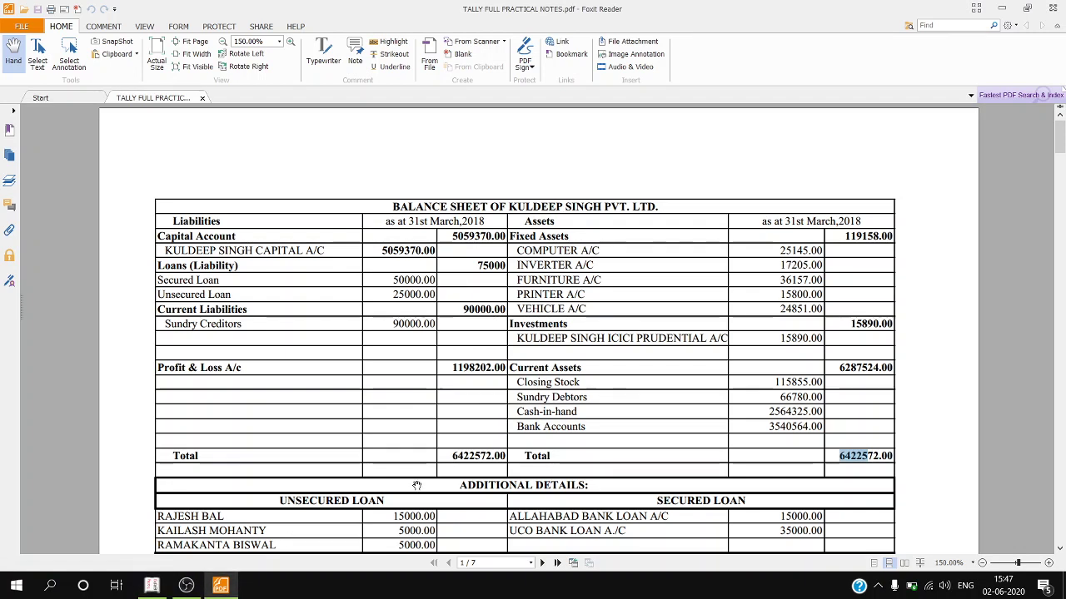
pyautogui.scroll(-3, 421, 499)
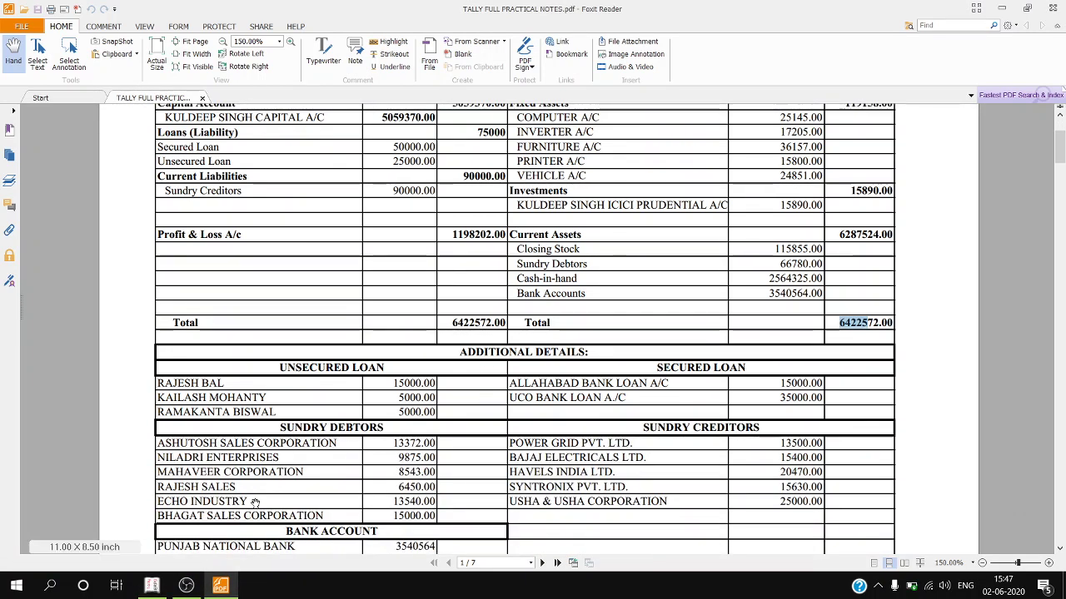
pyautogui.click(166, 588)
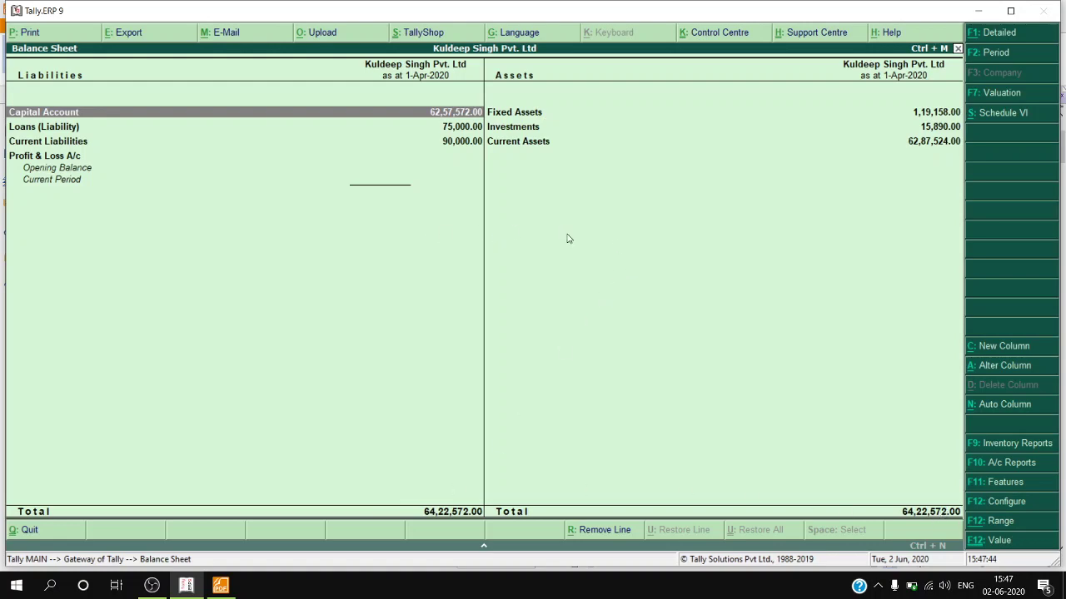
pyautogui.press('Escape')
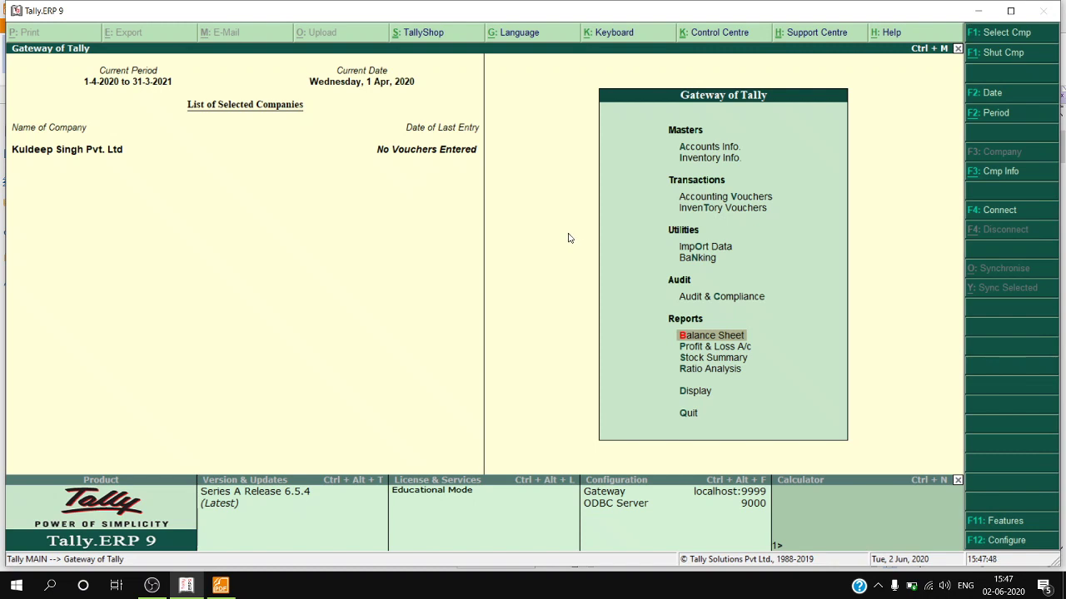
# Step: Switch to the notes in Foxit Reader and look up the list of transactions to record in vouchers on page 4
pyautogui.click(220, 585)
pyautogui.scroll(-15, 724, 297)
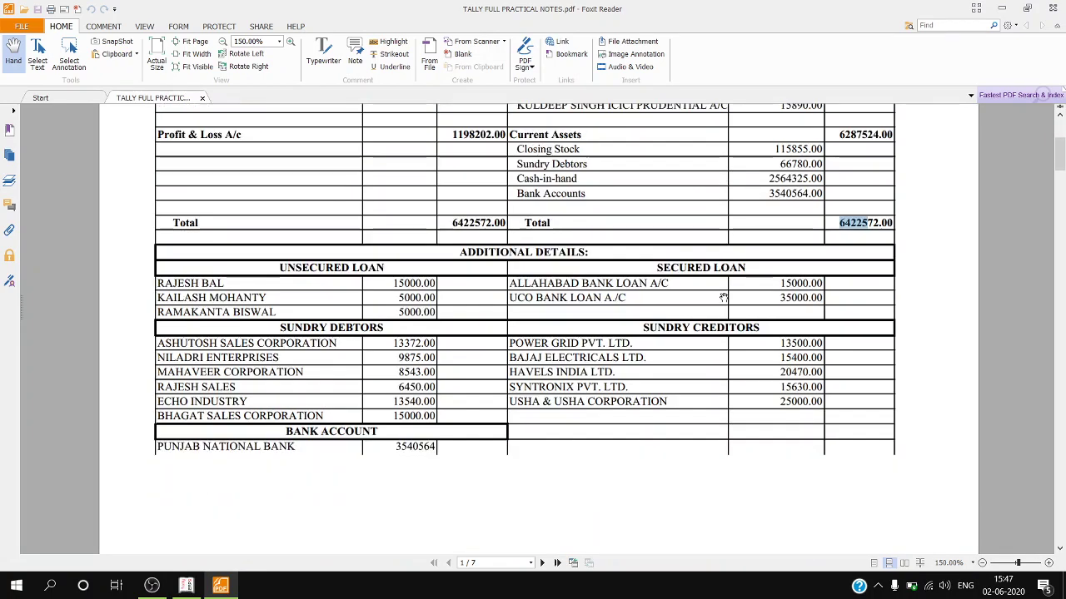
pyautogui.scroll(-12, 723, 297)
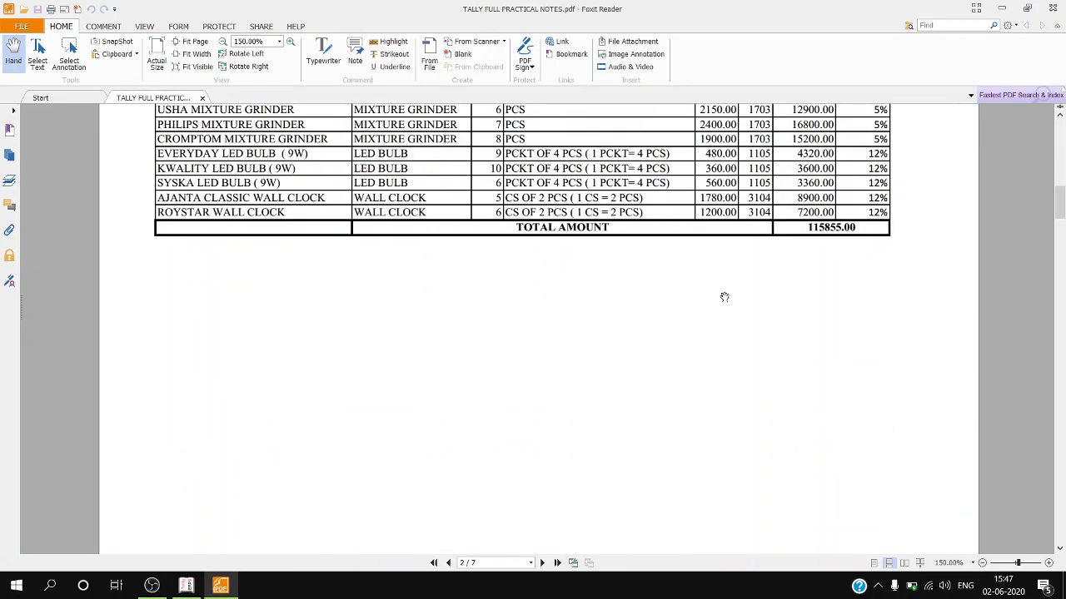
pyautogui.scroll(-15, 724, 297)
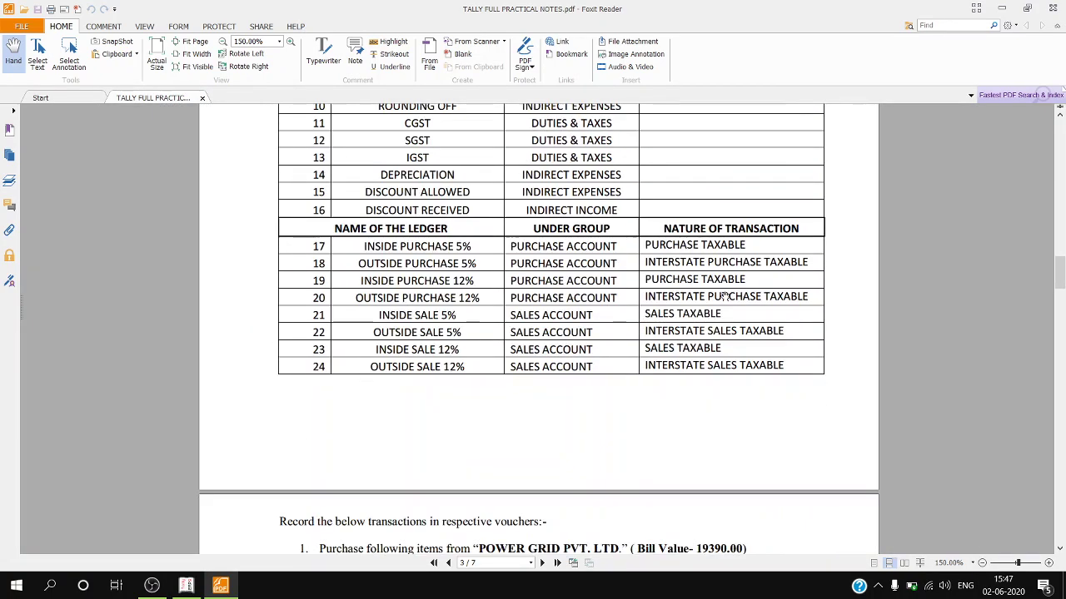
pyautogui.scroll(3, 724, 296)
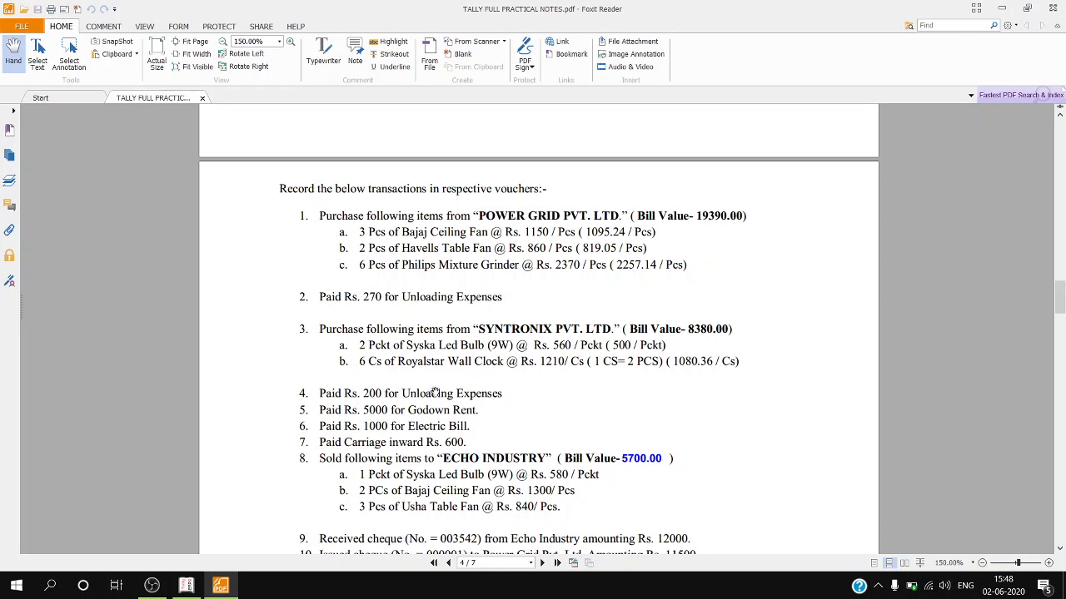
pyautogui.click(190, 588)
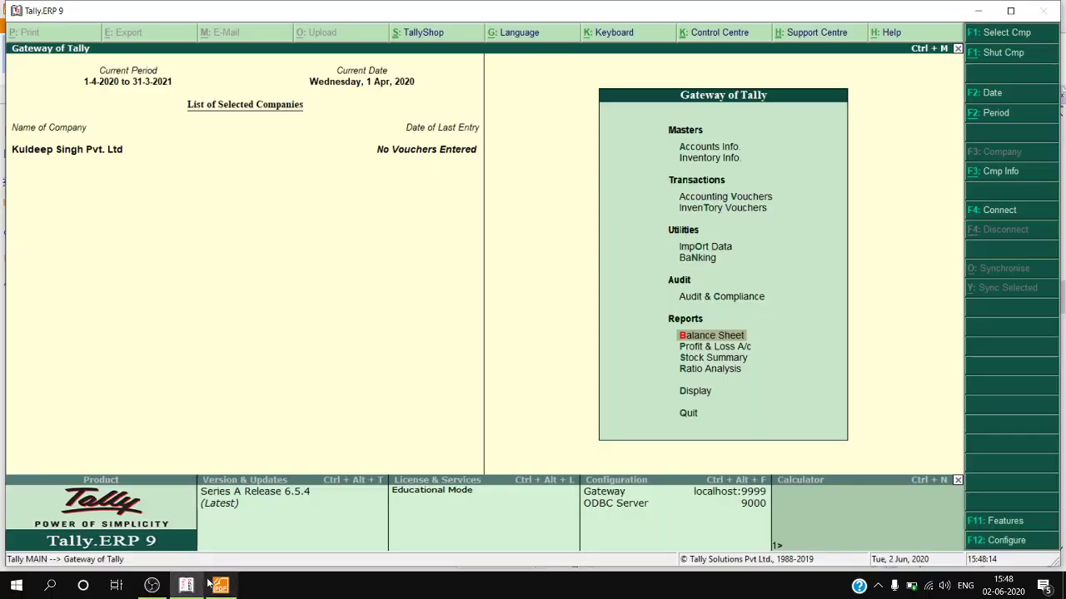
pyautogui.click(233, 590)
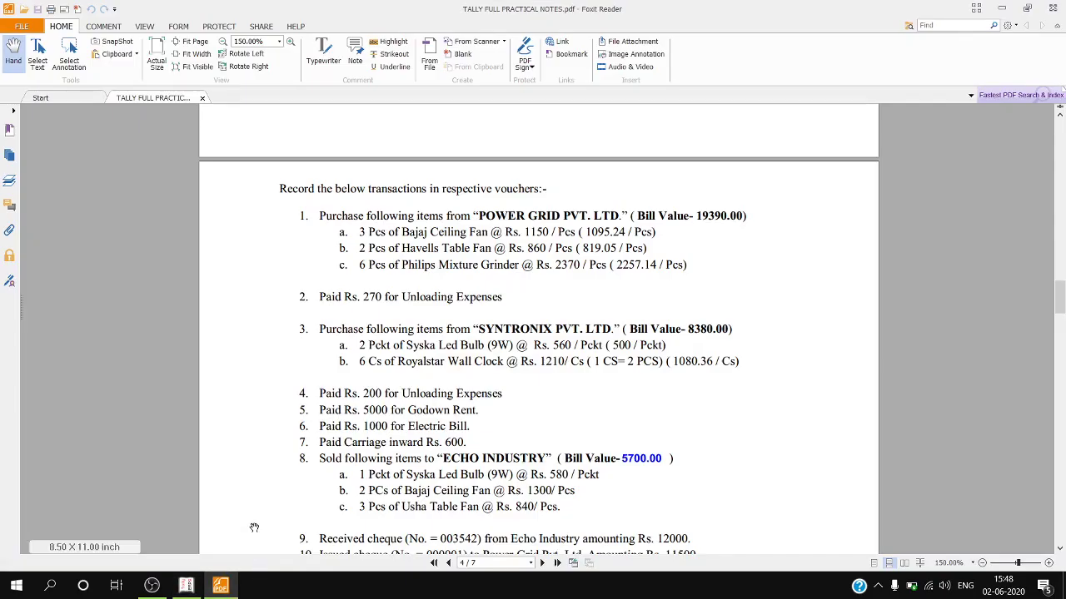
pyautogui.click(189, 588)
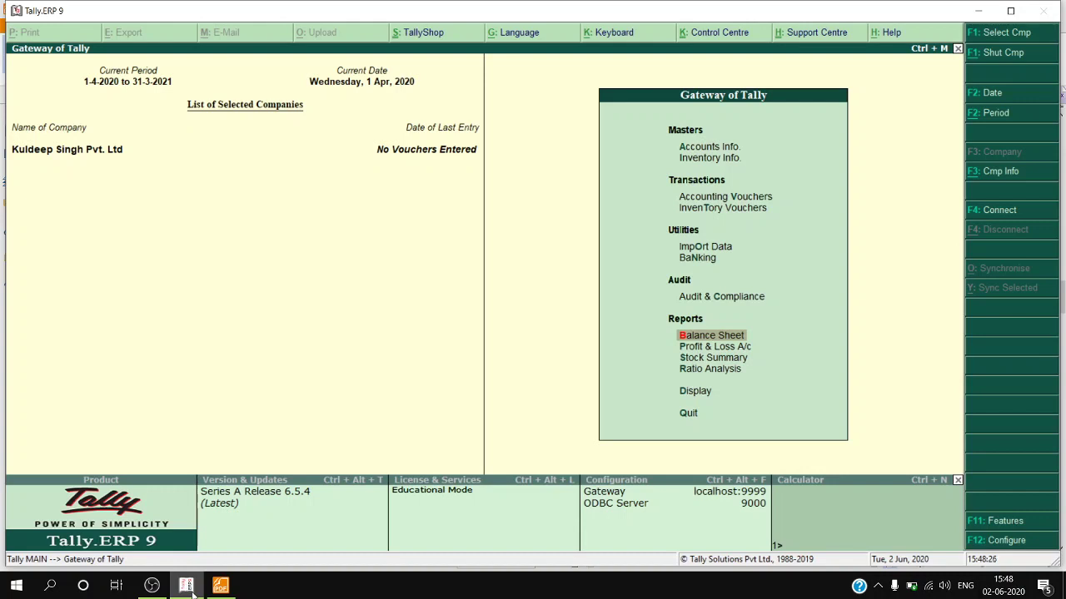
# Step: Compare the Transactions entries in the Gateway of Tally and open Accounting Vouchers for voucher creation
pyautogui.press('Up')
pyautogui.press('Up')
pyautogui.press('Up')
pyautogui.press('Up')
pyautogui.press('Up')
pyautogui.press('Up')
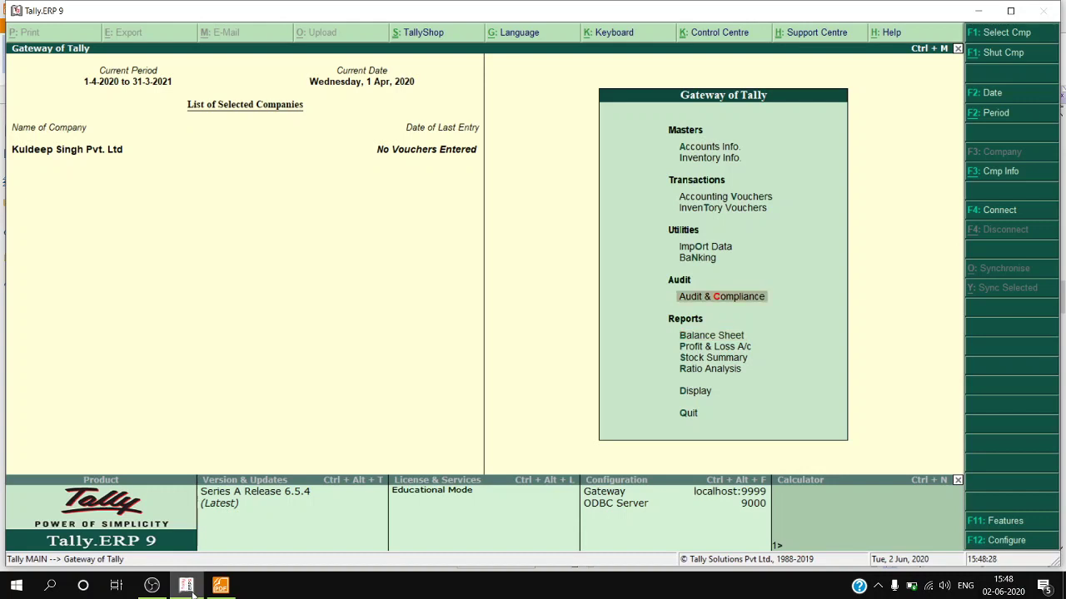
pyautogui.press('Down')
pyautogui.press('Down')
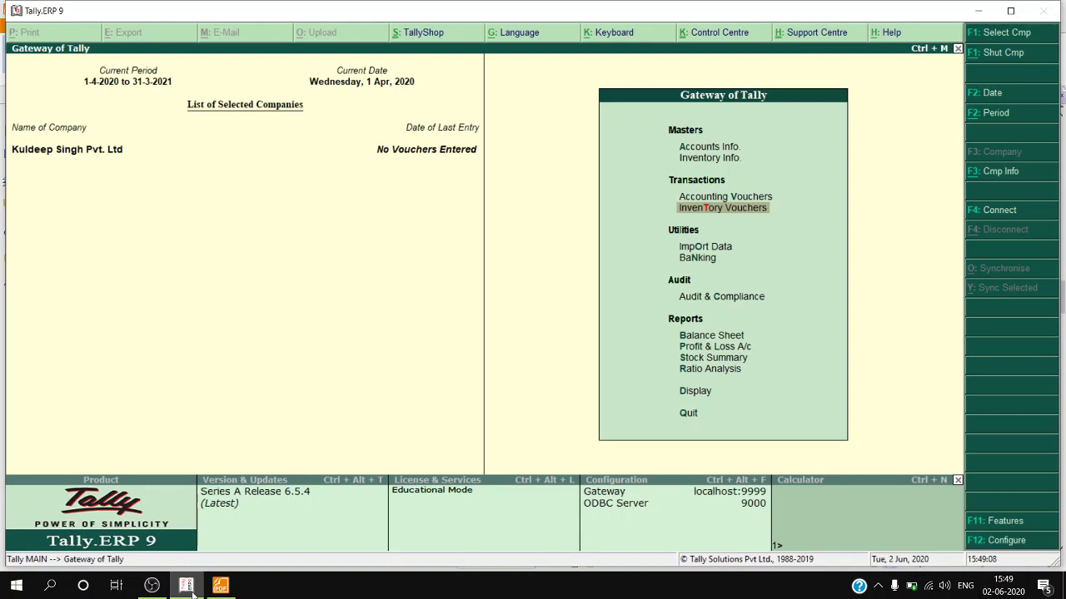
pyautogui.press('Up')
pyautogui.press('Return')
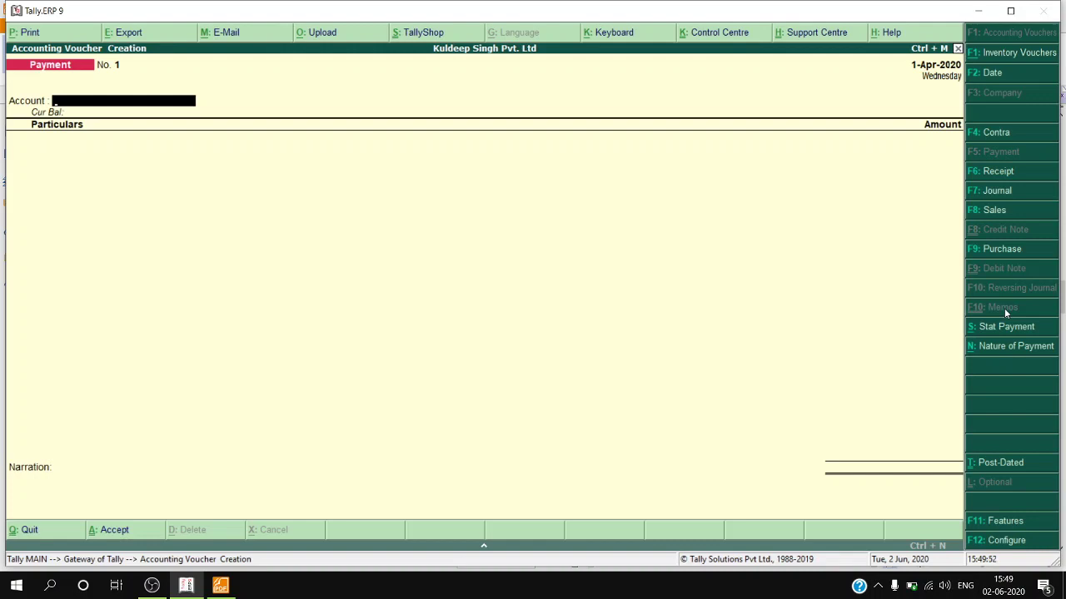
# Step: Review the payment voucher configuration and the company's accounting features, and return to the voucher entry
pyautogui.click(1007, 540)
pyautogui.press('Escape')
pyautogui.press('Escape')
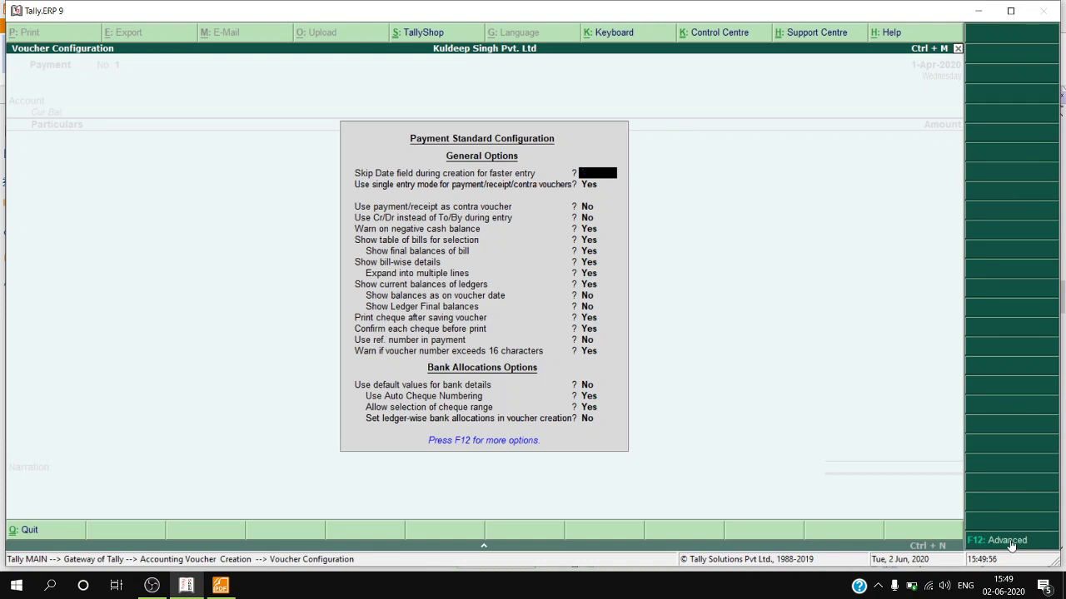
pyautogui.click(1012, 525)
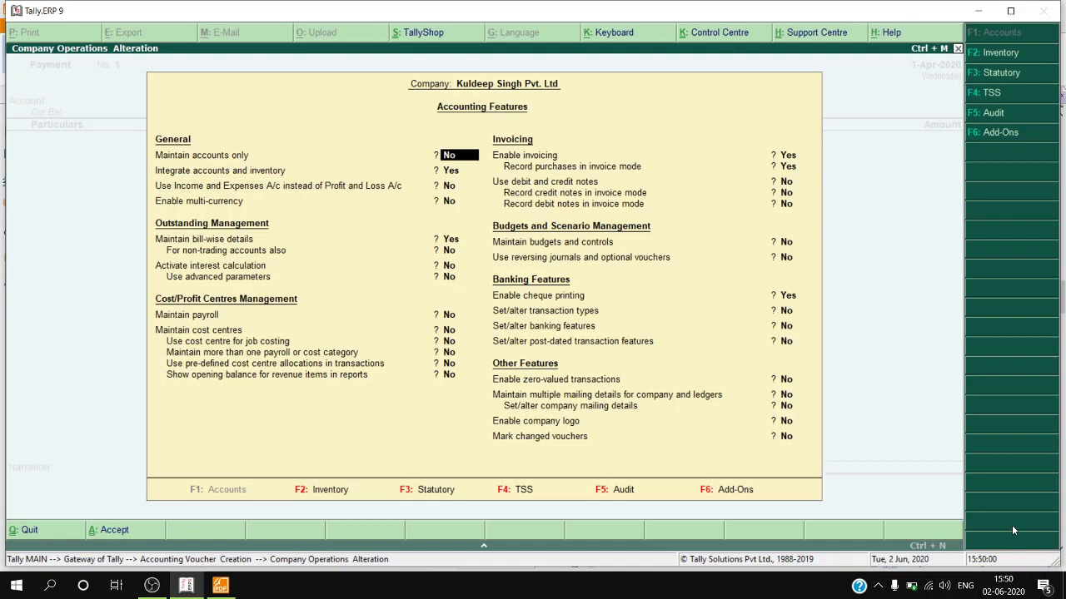
pyautogui.hotkey('ctrl', 'a')
pyautogui.press('Return')
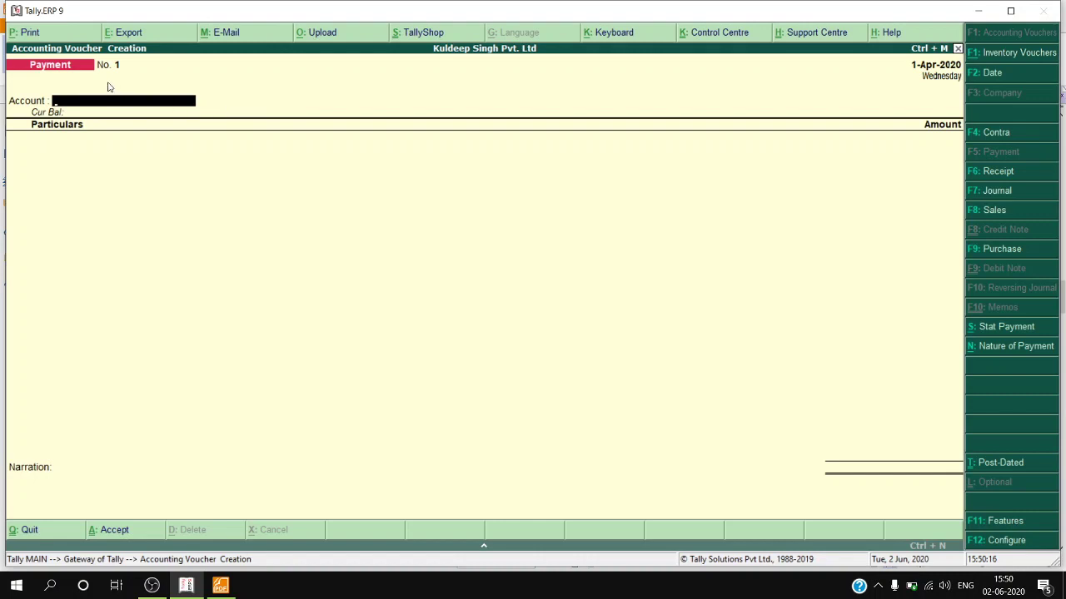
# Step: View the Contra, Payment, Receipt and Sales voucher types and change the voucher to Purchase
pyautogui.click(997, 138)
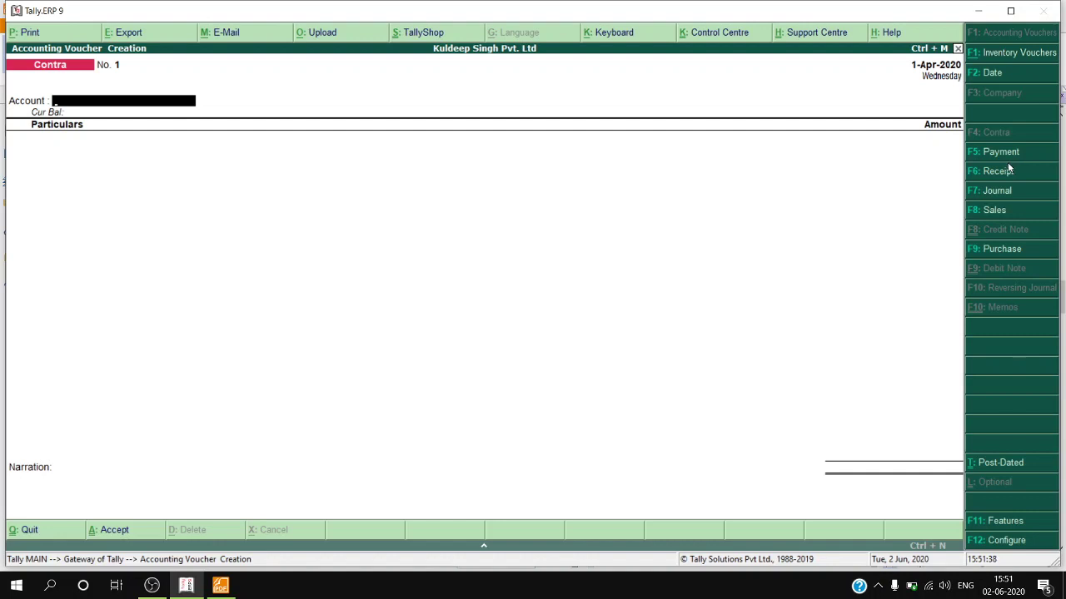
pyautogui.click(1004, 159)
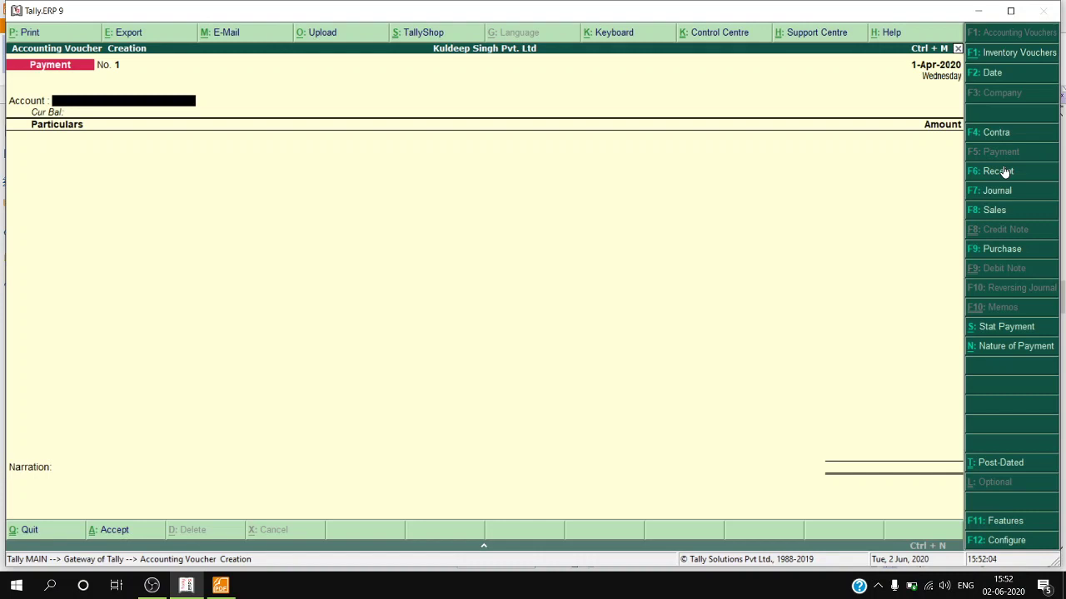
pyautogui.click(1004, 172)
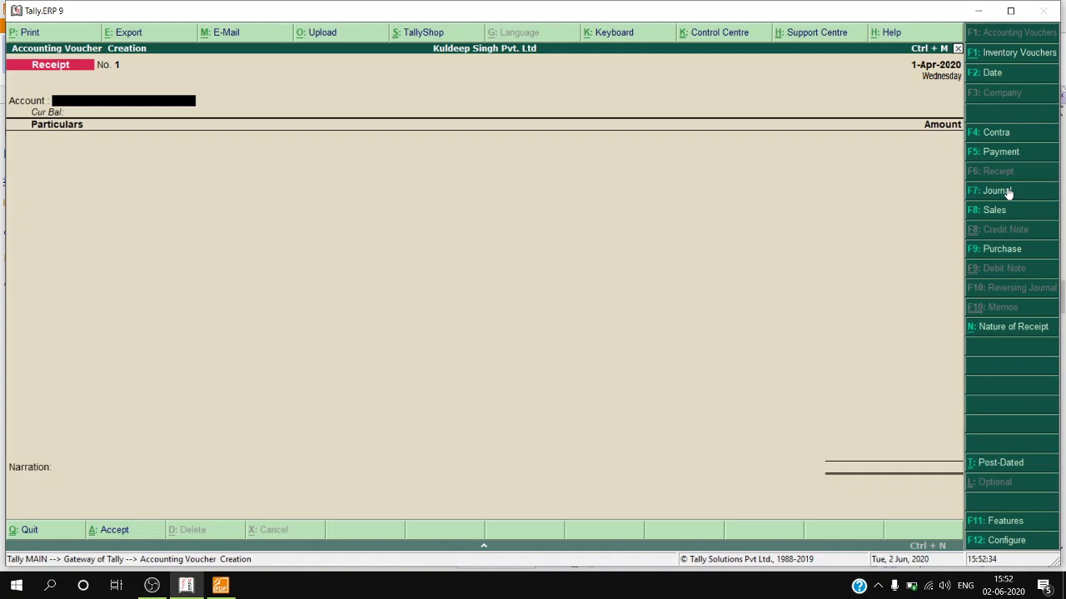
pyautogui.click(1002, 212)
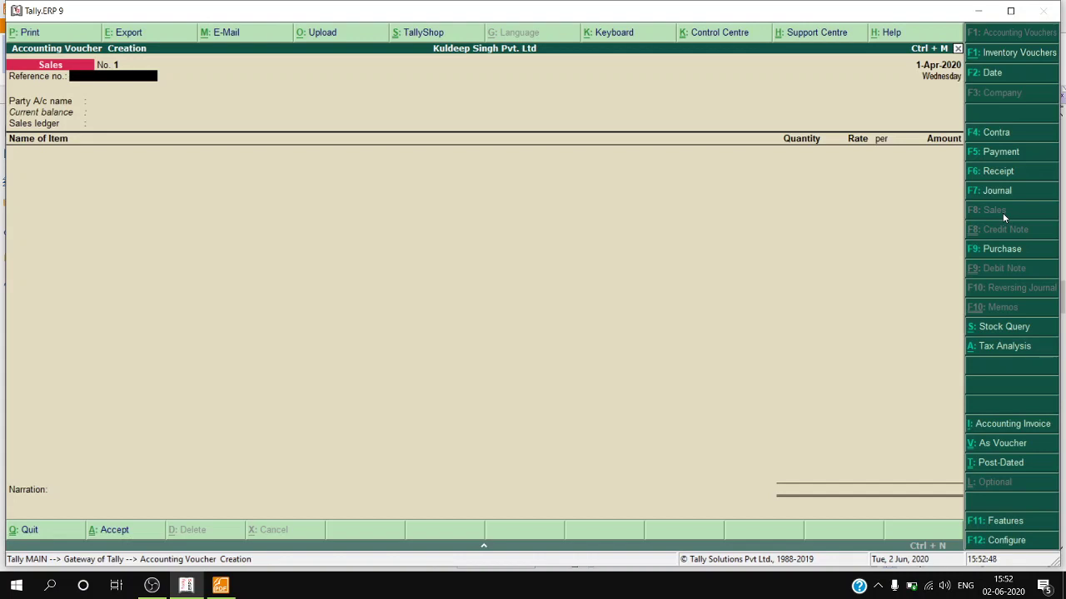
pyautogui.click(998, 249)
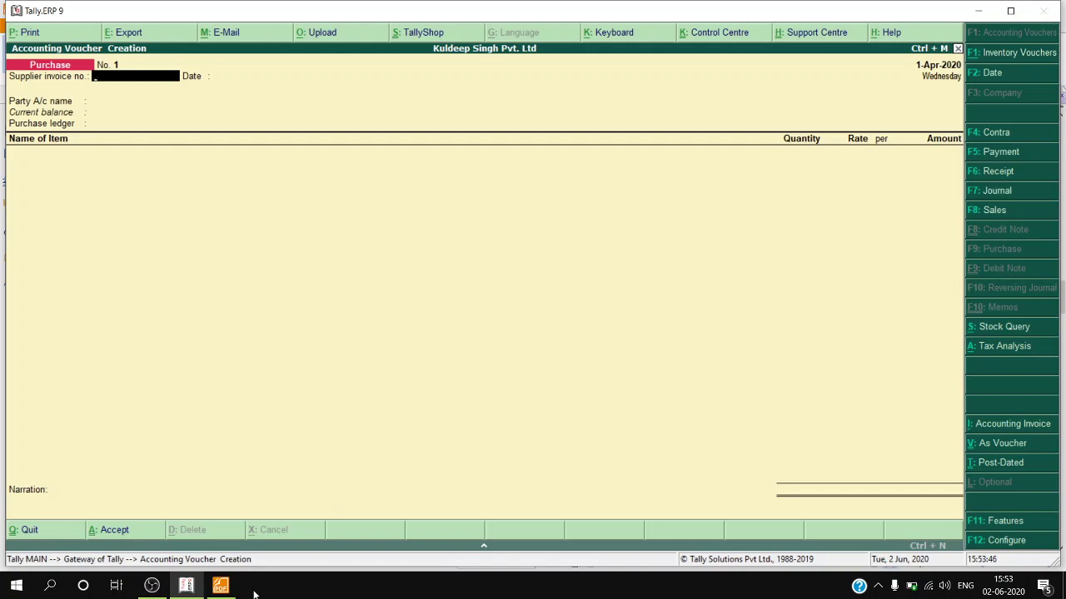
# Step: Switch to the Foxit Reader notes and examine the supplier and the purchased items in transaction 1
pyautogui.click(218, 588)
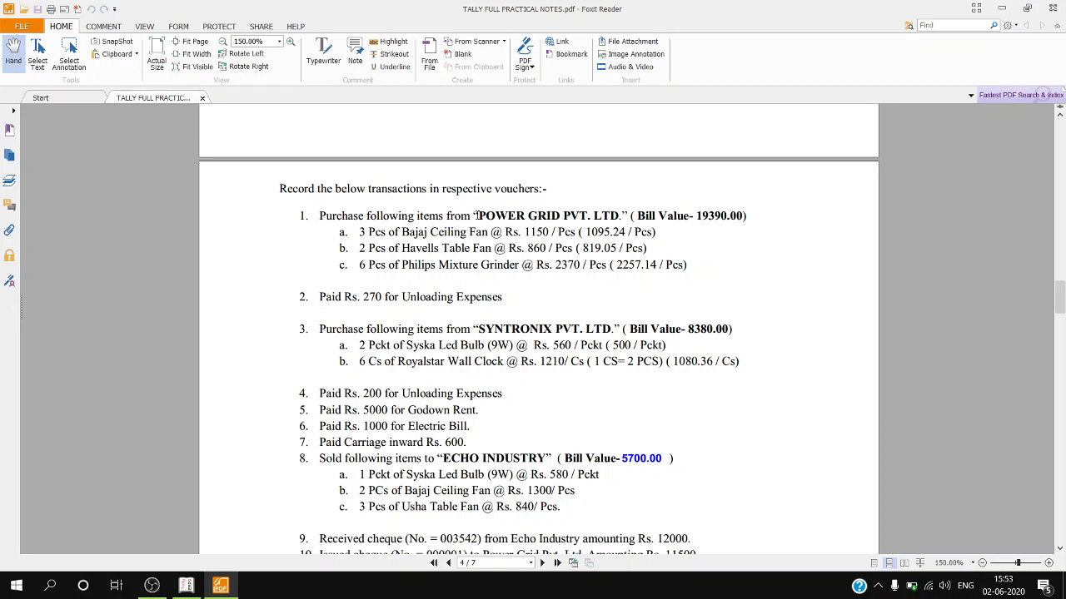
pyautogui.moveTo(478, 215); pyautogui.dragTo(621, 211)
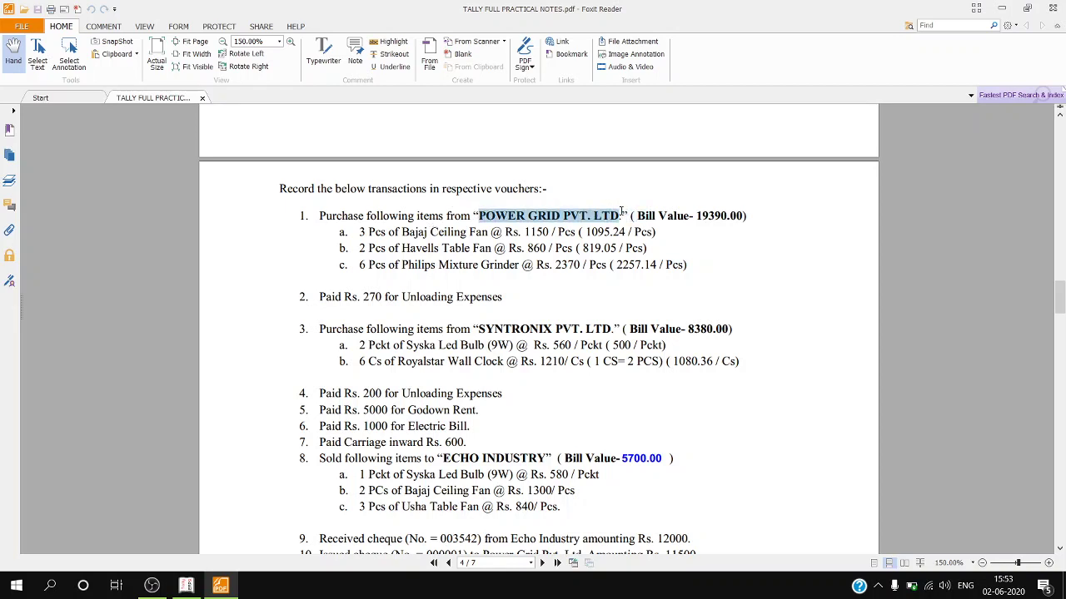
pyautogui.click(505, 213)
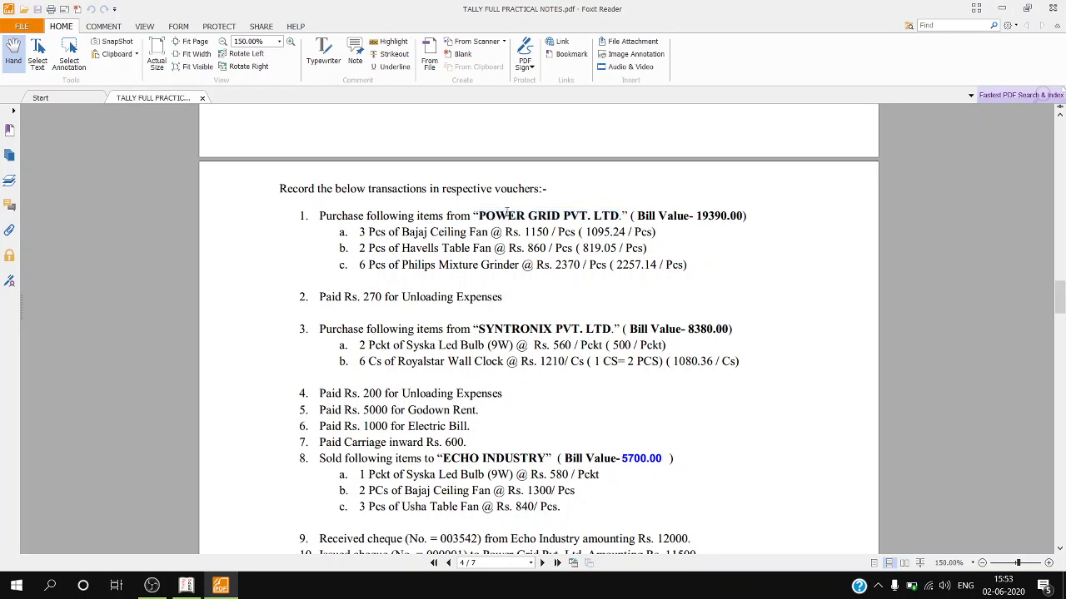
pyautogui.moveTo(481, 214); pyautogui.dragTo(625, 216)
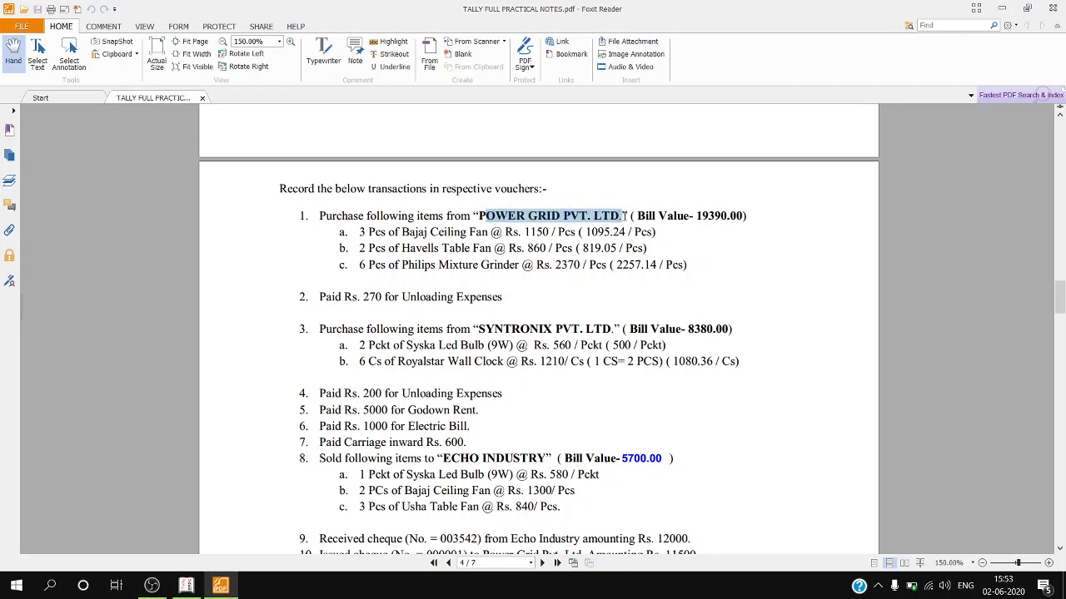
pyautogui.moveTo(402, 230); pyautogui.dragTo(402, 264)
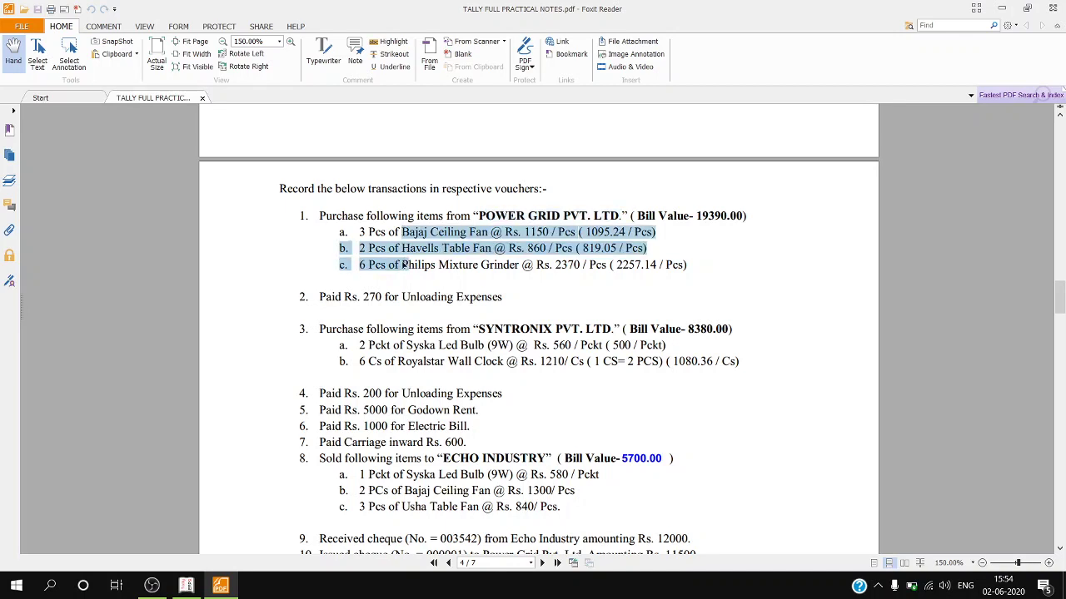
pyautogui.click(372, 230)
pyautogui.moveTo(425, 239); pyautogui.dragTo(463, 235)
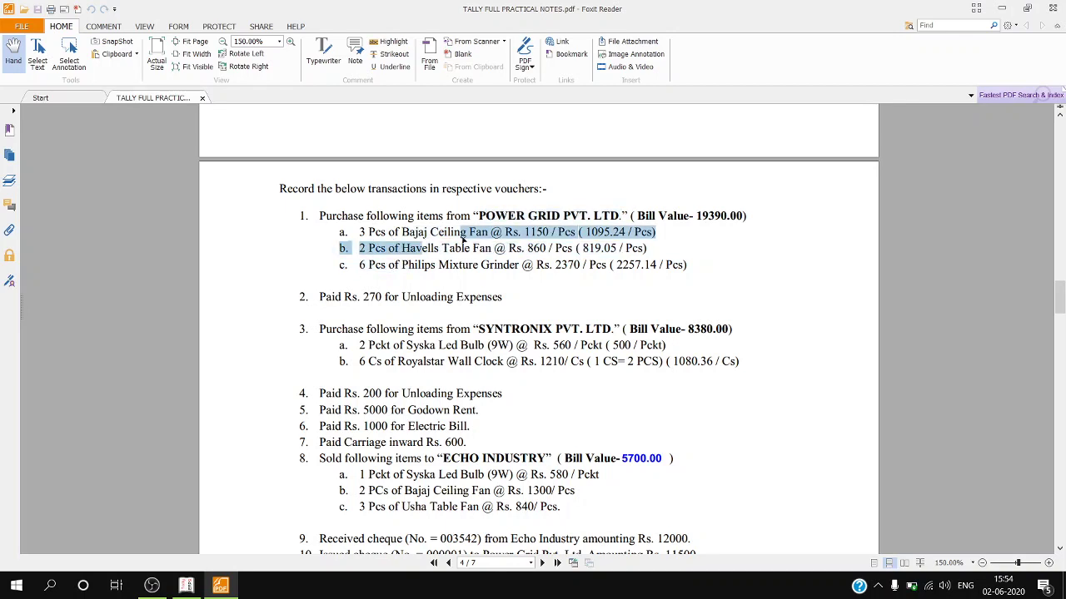
pyautogui.click(390, 232)
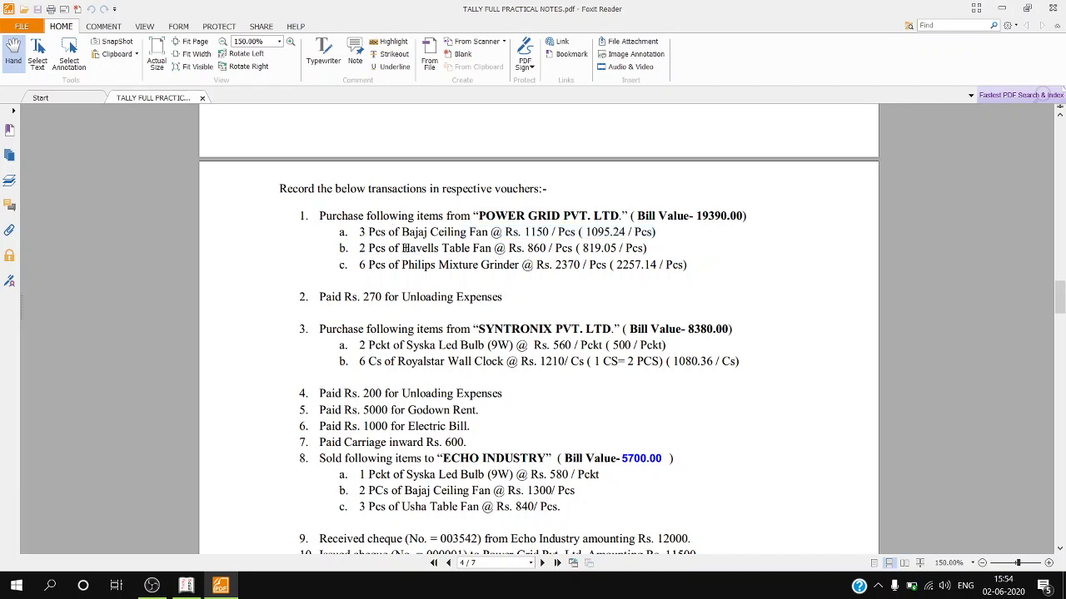
pyautogui.moveTo(402, 248); pyautogui.dragTo(469, 248)
pyautogui.moveTo(364, 248); pyautogui.dragTo(519, 265)
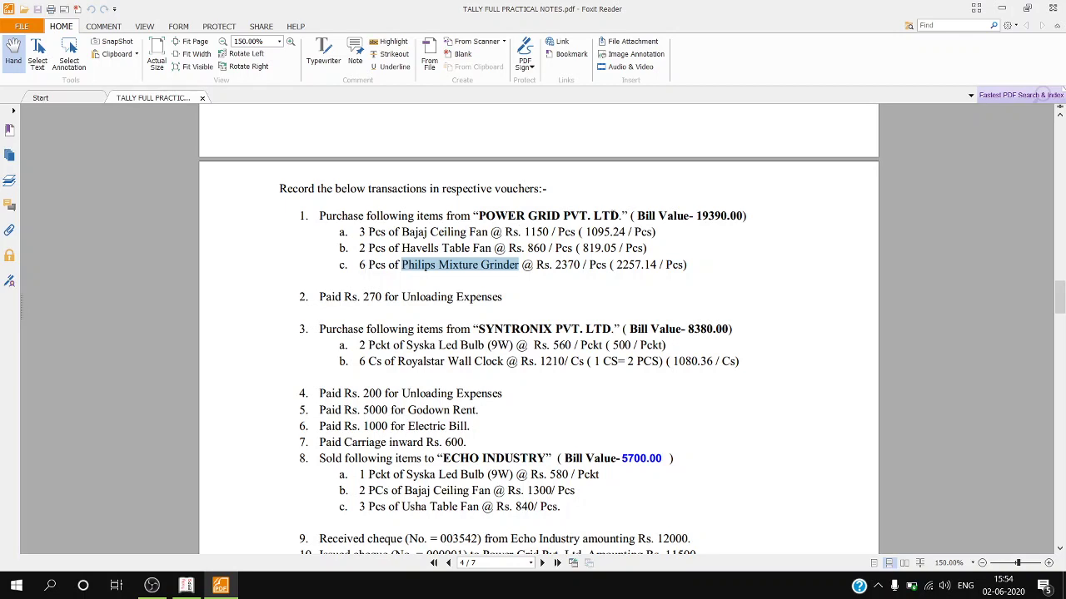
# Step: Examine the bill value of transaction 1 and both per-piece rates given for the Bajaj Ceiling Fan
pyautogui.moveTo(691, 216); pyautogui.dragTo(746, 216)
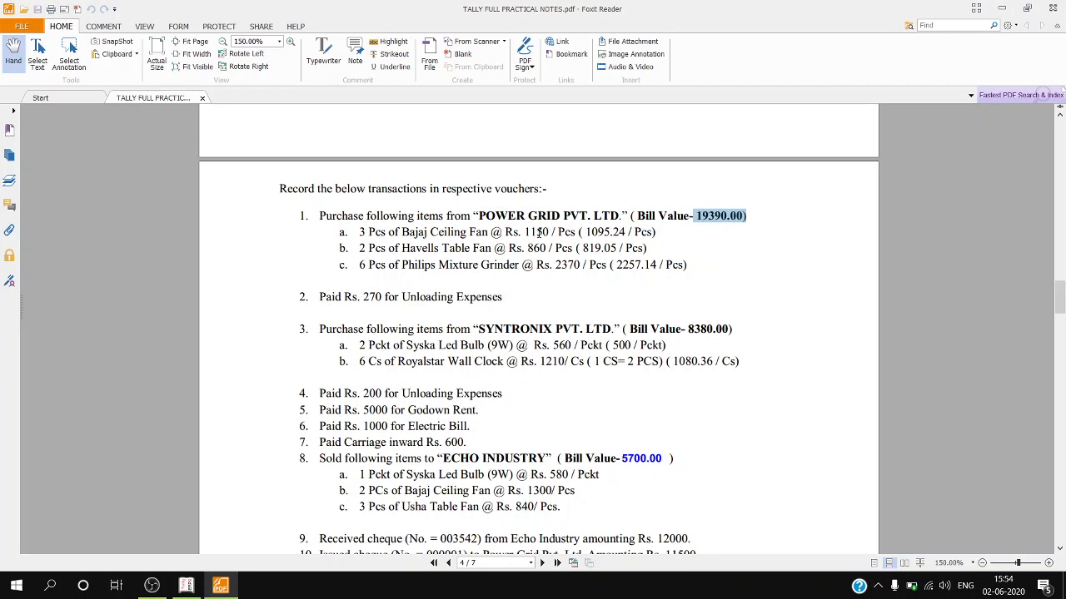
pyautogui.moveTo(524, 233); pyautogui.dragTo(626, 233)
pyautogui.click(537, 235)
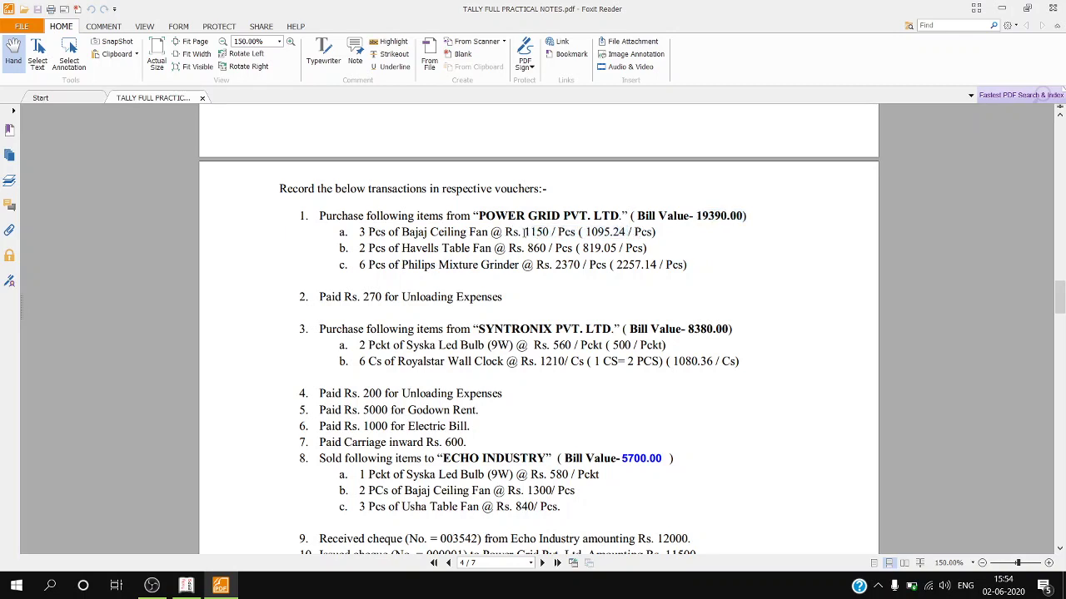
pyautogui.moveTo(524, 233); pyautogui.dragTo(549, 233)
pyautogui.click(548, 234)
pyautogui.moveTo(549, 233); pyautogui.dragTo(629, 236)
pyautogui.moveTo(525, 233)
pyautogui.mouseDown()
pyautogui.moveTo(629, 236)
pyautogui.moveTo(524, 233)
pyautogui.mouseUp()
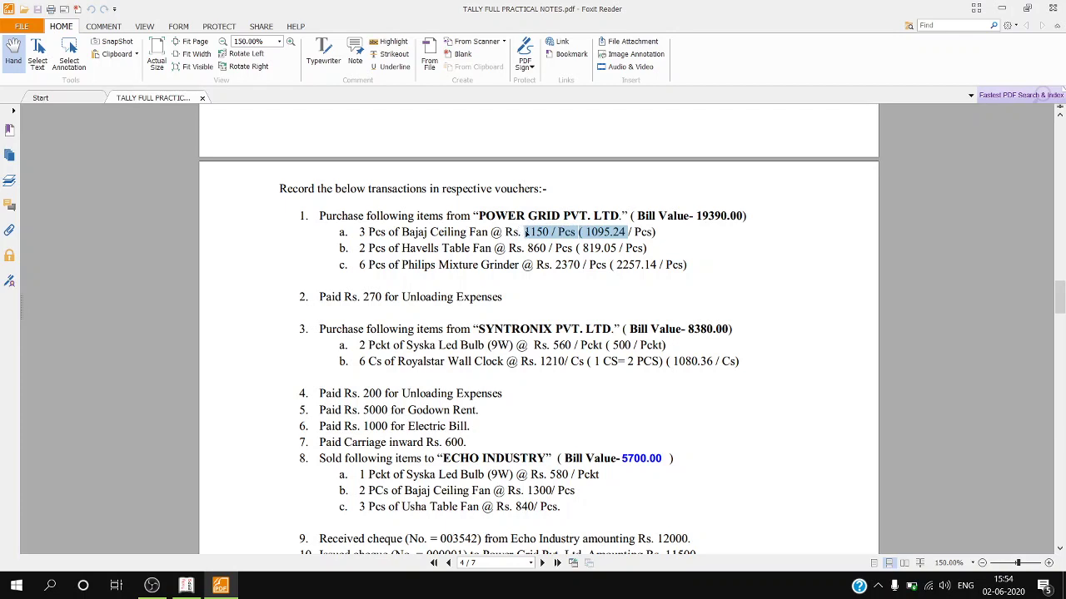
# Step: Compare the Syska Led Bulb selling rate in transaction 8 with the two Bajaj Ceiling Fan rates in transaction 1
pyautogui.scroll(-3, 526, 250)
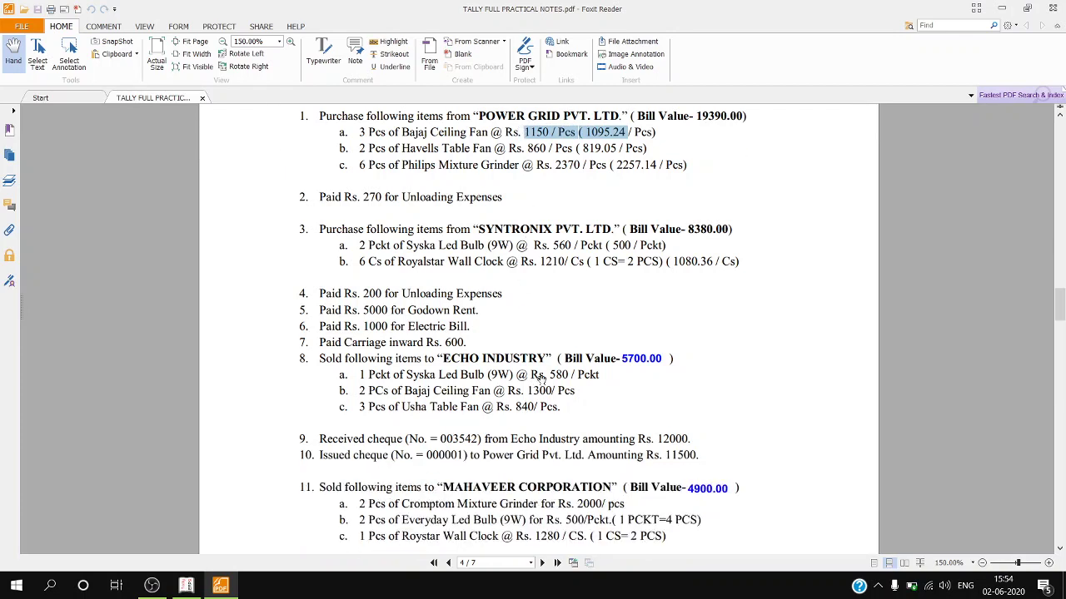
pyautogui.moveTo(547, 374); pyautogui.dragTo(574, 376)
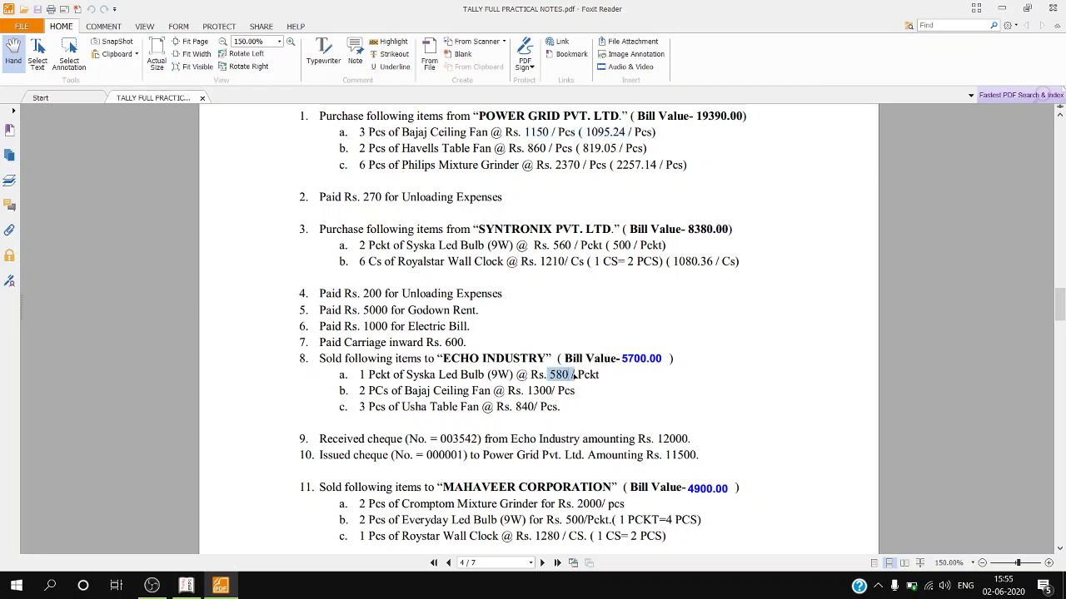
pyautogui.click(573, 377)
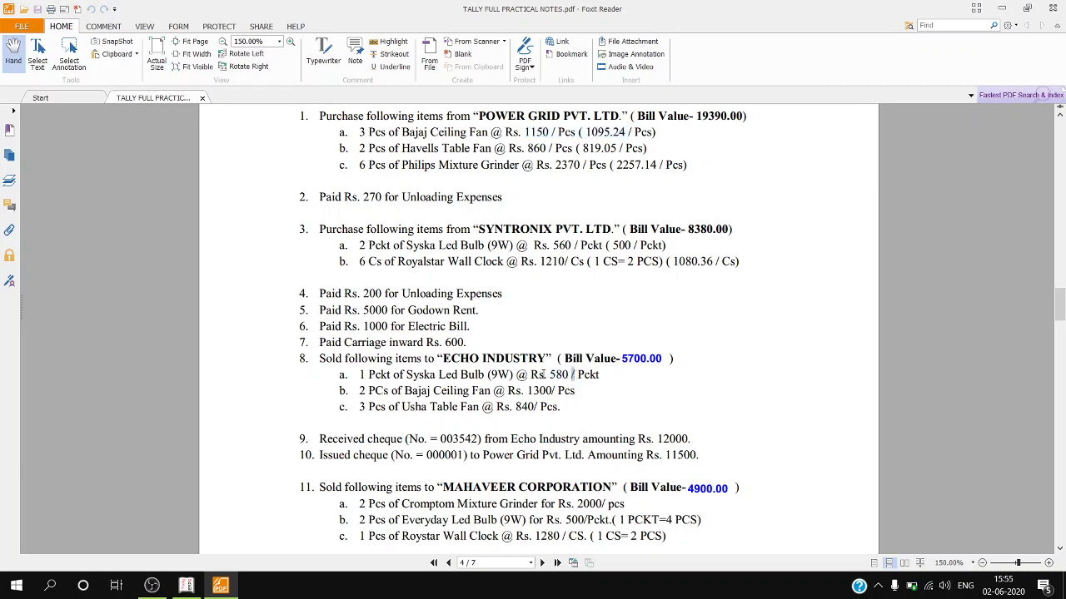
pyautogui.moveTo(548, 375); pyautogui.dragTo(572, 375)
pyautogui.scroll(1, 579, 316)
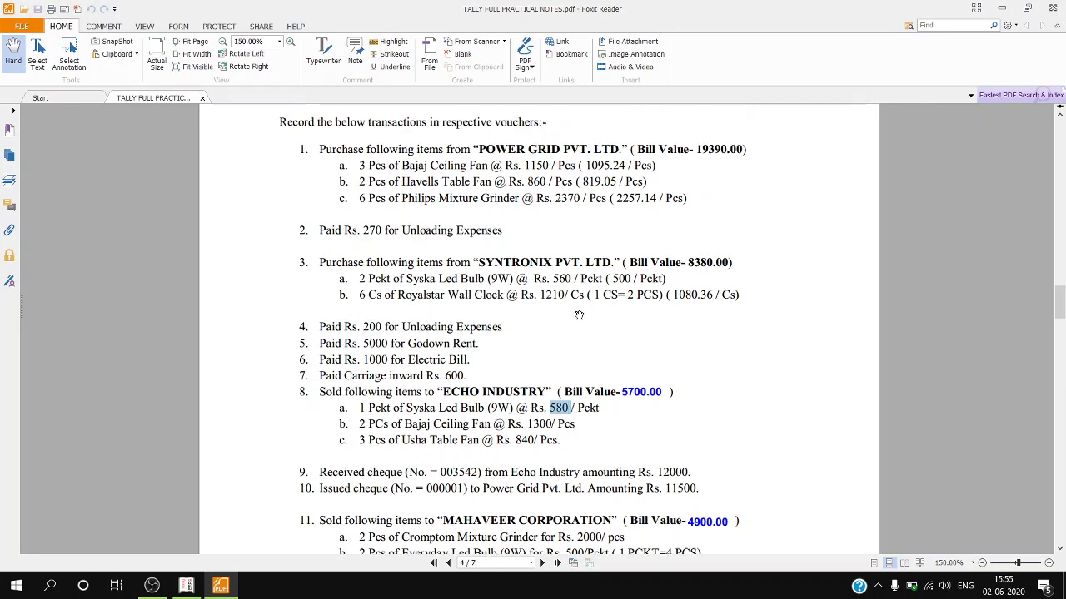
pyautogui.moveTo(520, 160); pyautogui.dragTo(635, 162)
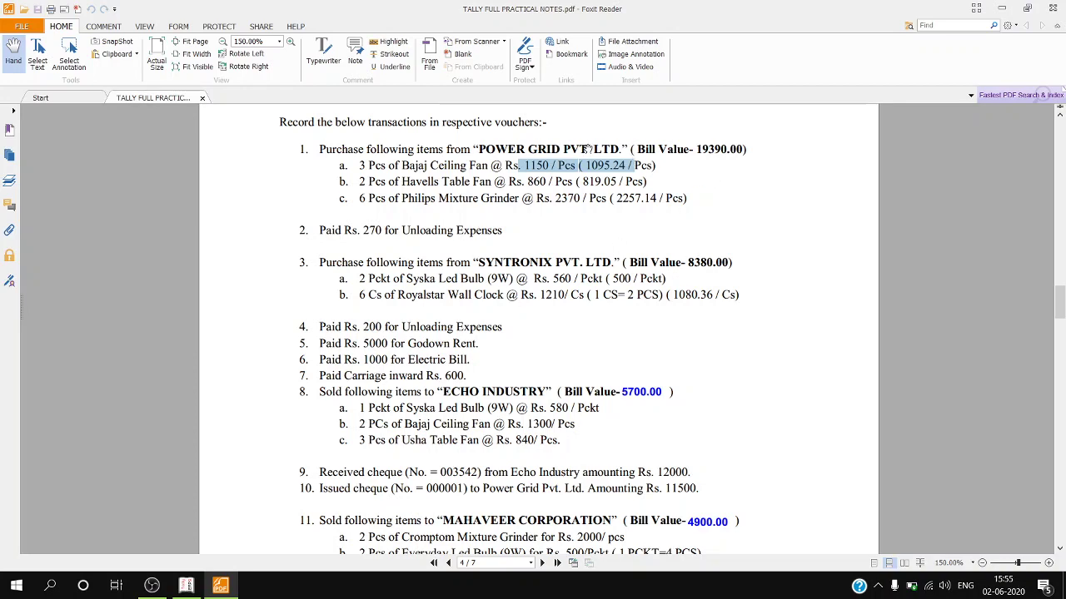
# Step: Switch to Tally and enter 1 as the supplier invoice number of the purchase voucher, moving on to its date
pyautogui.click(203, 593)
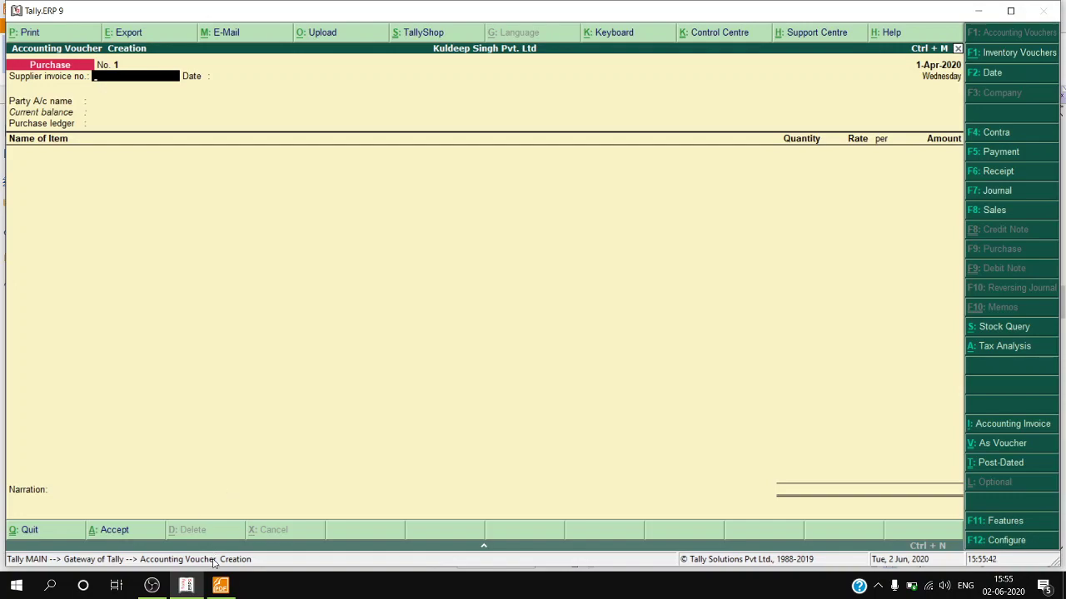
pyautogui.click(220, 585)
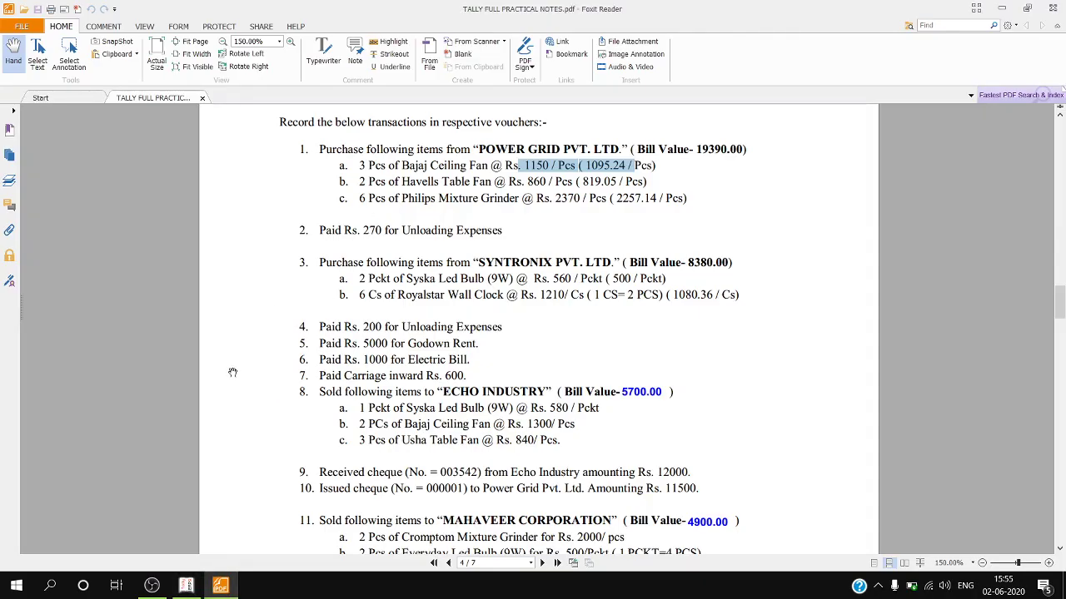
pyautogui.click(188, 587)
pyautogui.write('1')
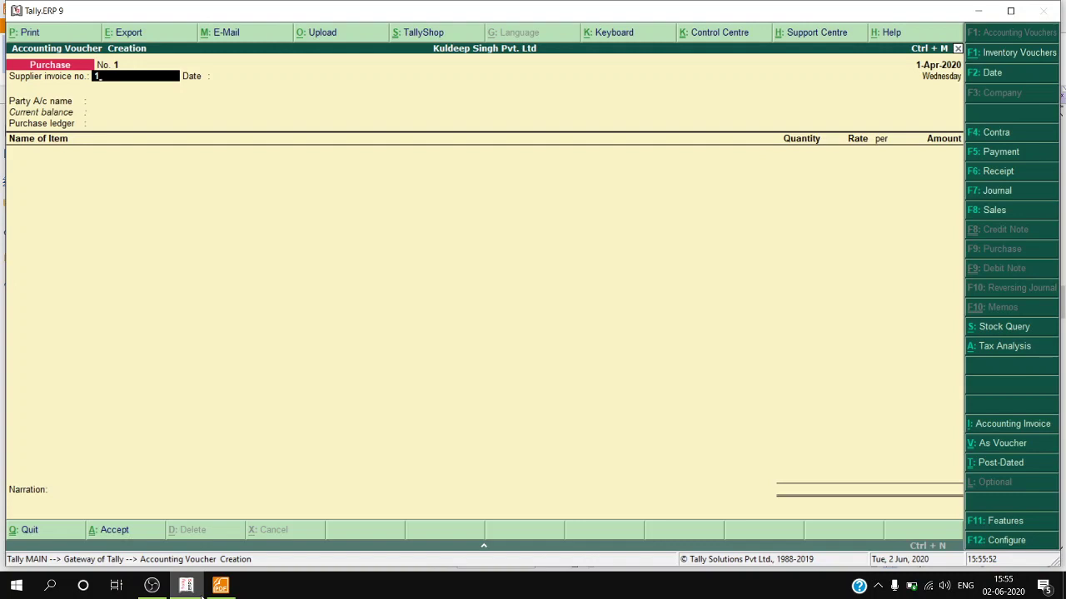
pyautogui.press('Return')
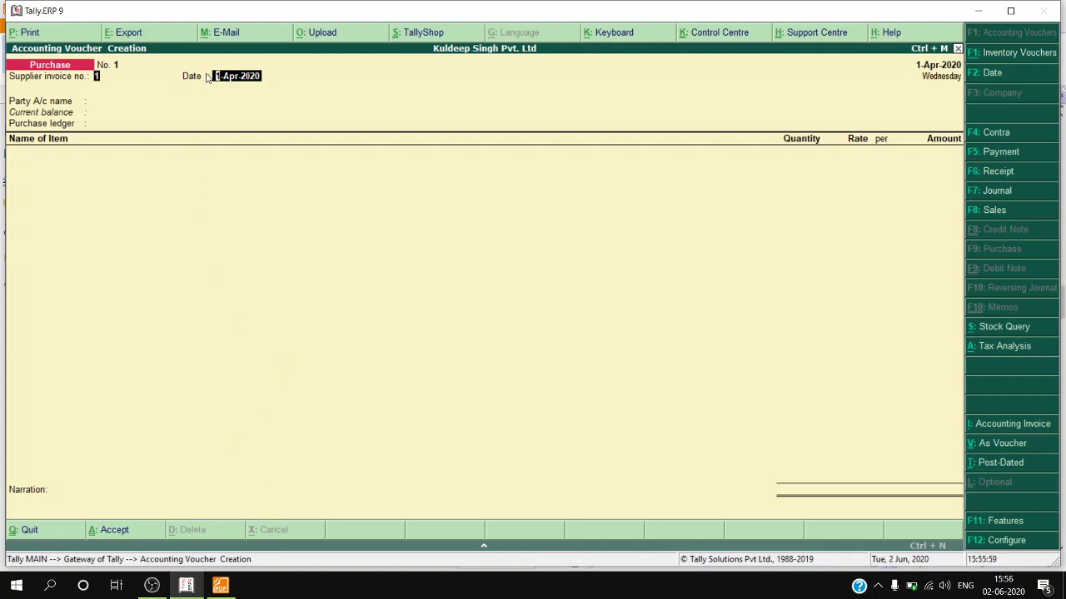
pyautogui.press('BackSpace')
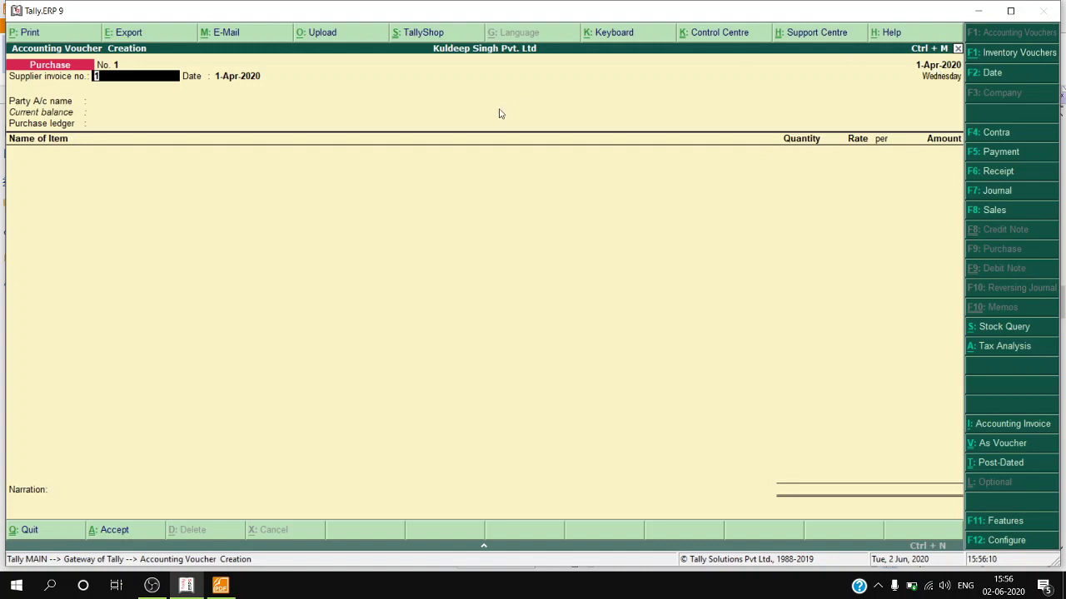
pyautogui.click(223, 76)
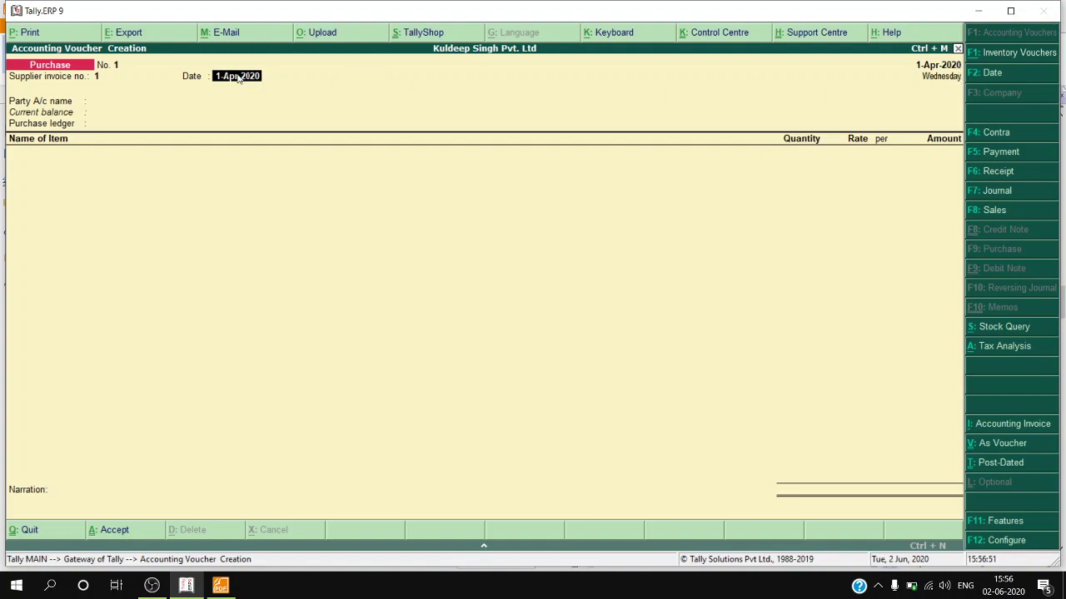
# Step: Change the voucher date of the purchase to 2-4-2020
pyautogui.click(978, 79)
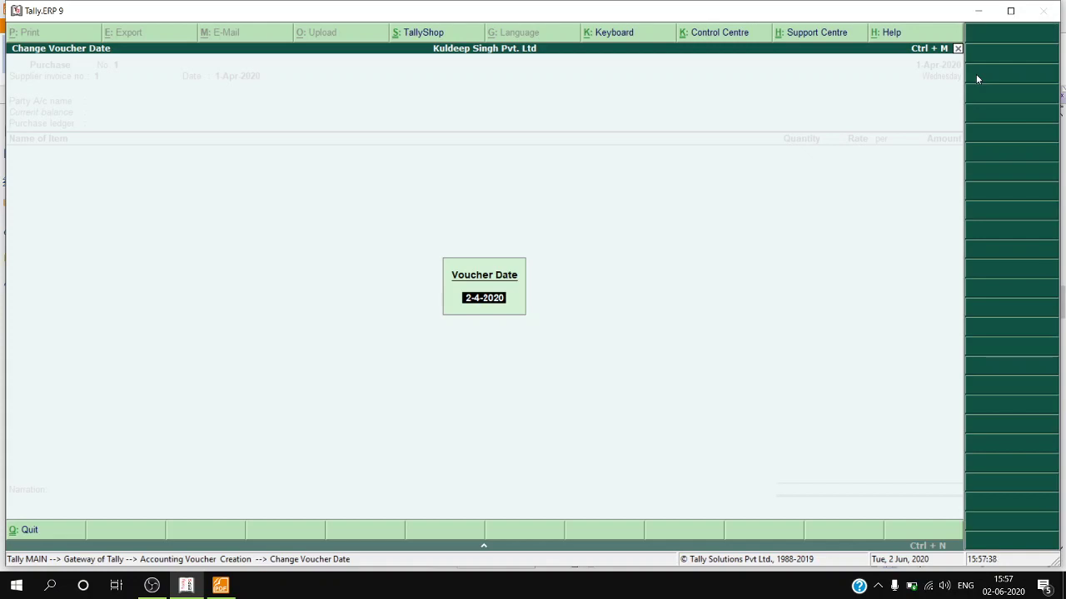
pyautogui.write('3-4-2020')
pyautogui.press('BackSpace')
pyautogui.press('BackSpace')
pyautogui.press('BackSpace')
pyautogui.press('BackSpace')
pyautogui.press('BackSpace')
pyautogui.press('BackSpace')
pyautogui.press('BackSpace')
pyautogui.press('BackSpace')
pyautogui.write('3-4-2020')
pyautogui.press('BackSpace')
pyautogui.press('BackSpace')
pyautogui.press('BackSpace')
pyautogui.press('BackSpace')
pyautogui.press('BackSpace')
pyautogui.press('BackSpace')
pyautogui.press('BackSpace')
pyautogui.press('BackSpace')
pyautogui.write('2-4-2020')
pyautogui.press('Return')
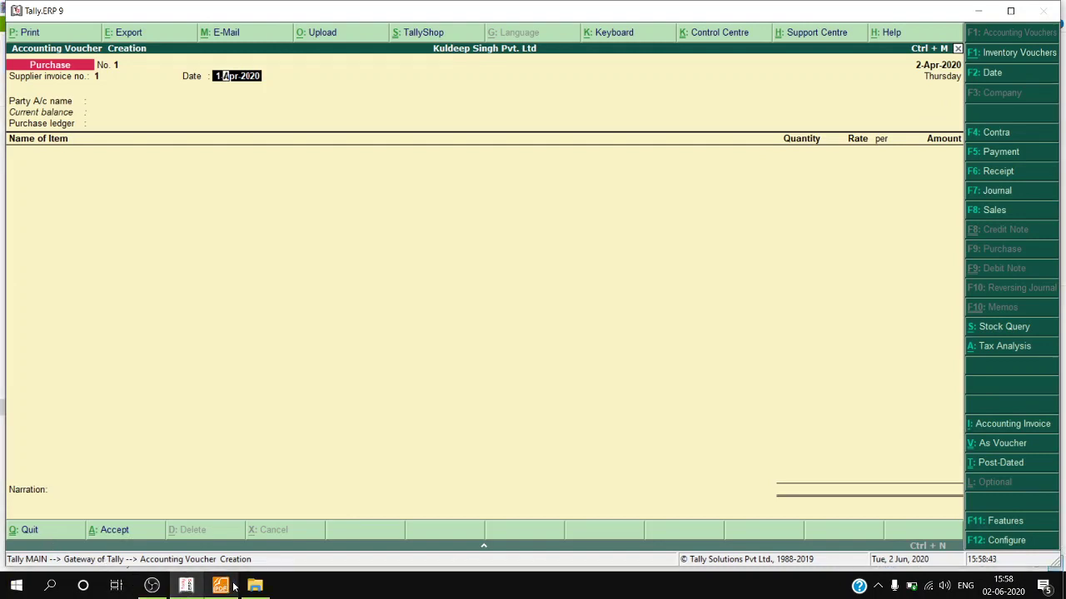
# Step: Accept 1-Apr-2020 as the supplier invoice date and proceed to the party account name
pyautogui.moveTo(234, 588)
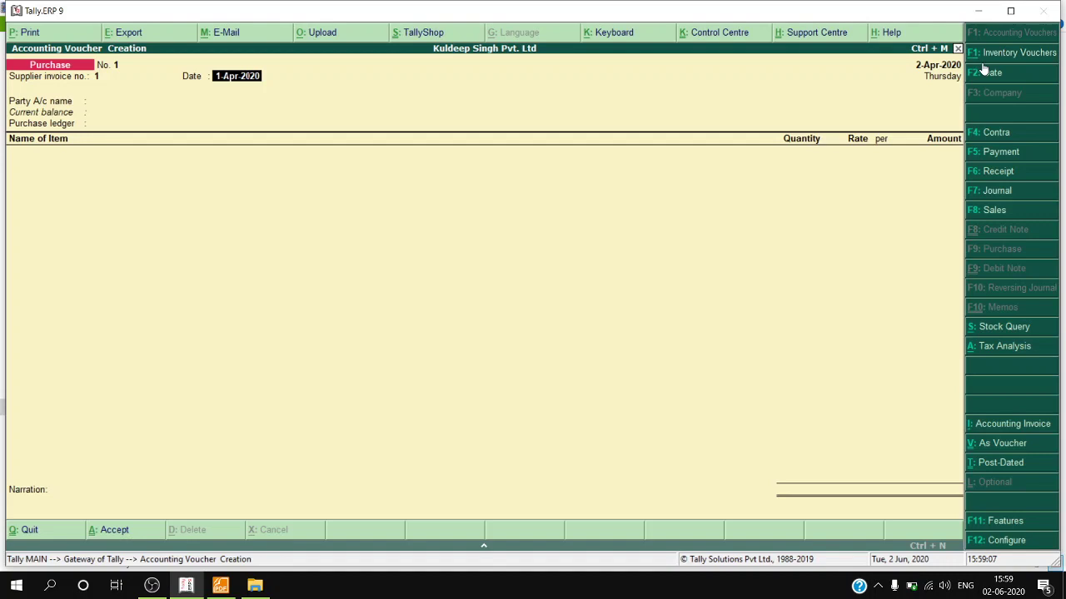
pyautogui.press('Return')
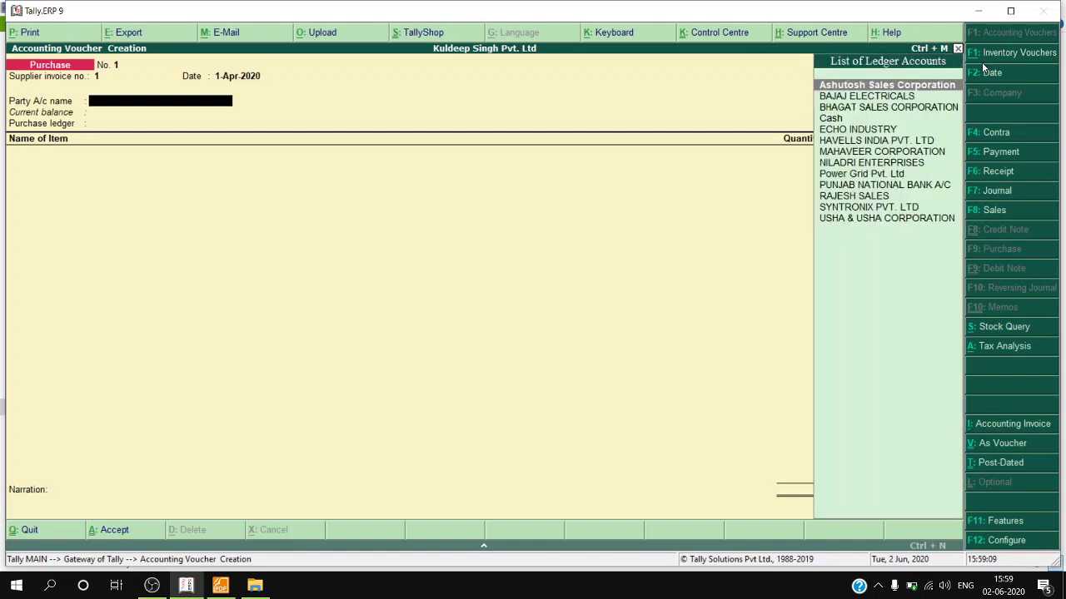
pyautogui.press('BackSpace')
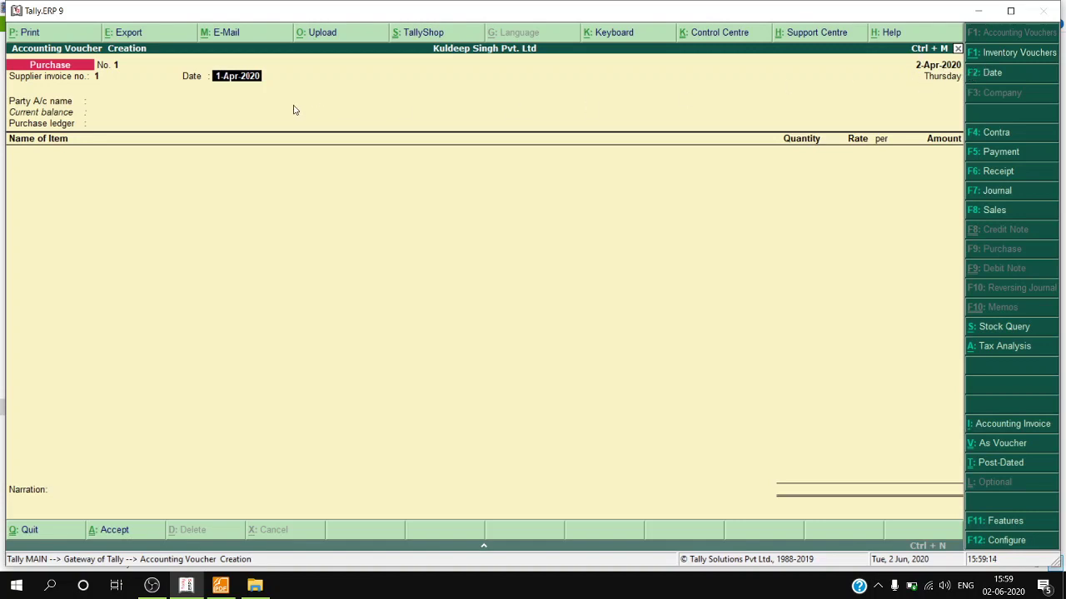
pyautogui.press('Return')
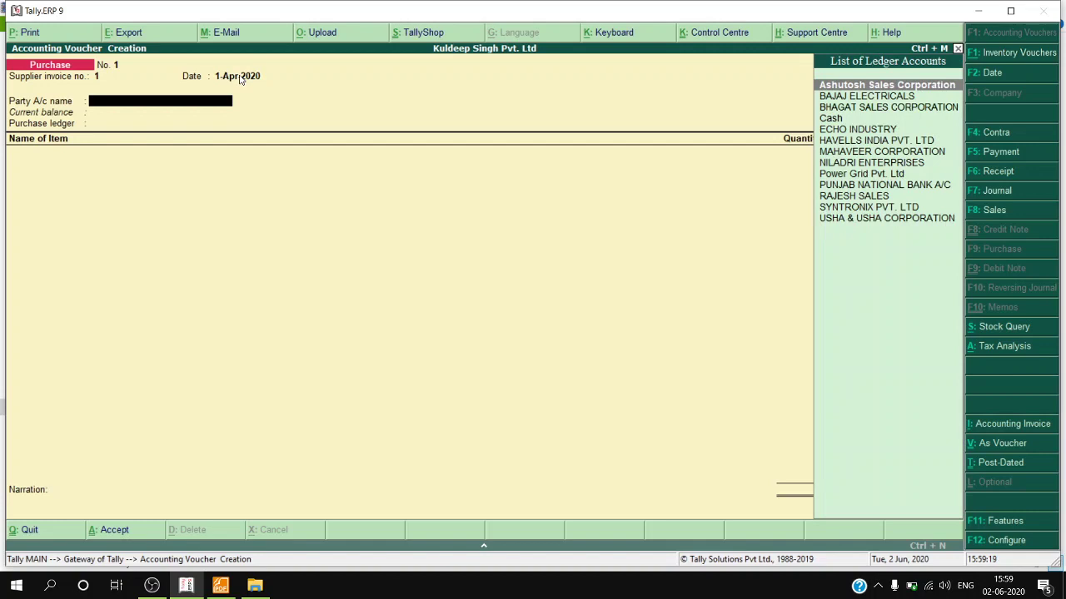
# Step: Switch to the Foxit Reader notes and arrange them beside the Tally window with the supplier and items of transaction 1 in view
pyautogui.click(219, 588)
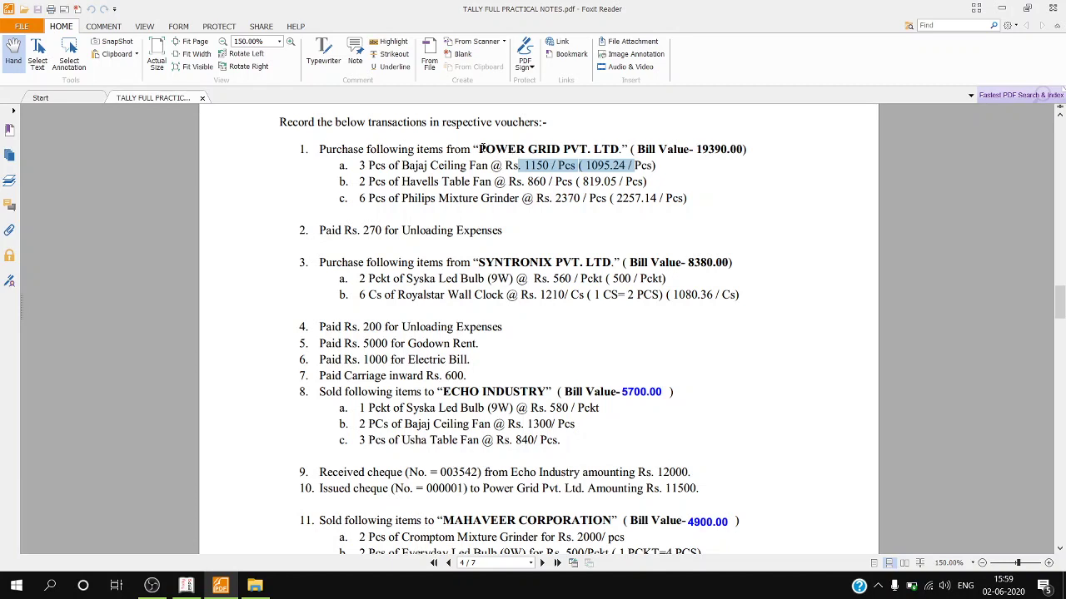
pyautogui.moveTo(480, 149); pyautogui.dragTo(617, 150)
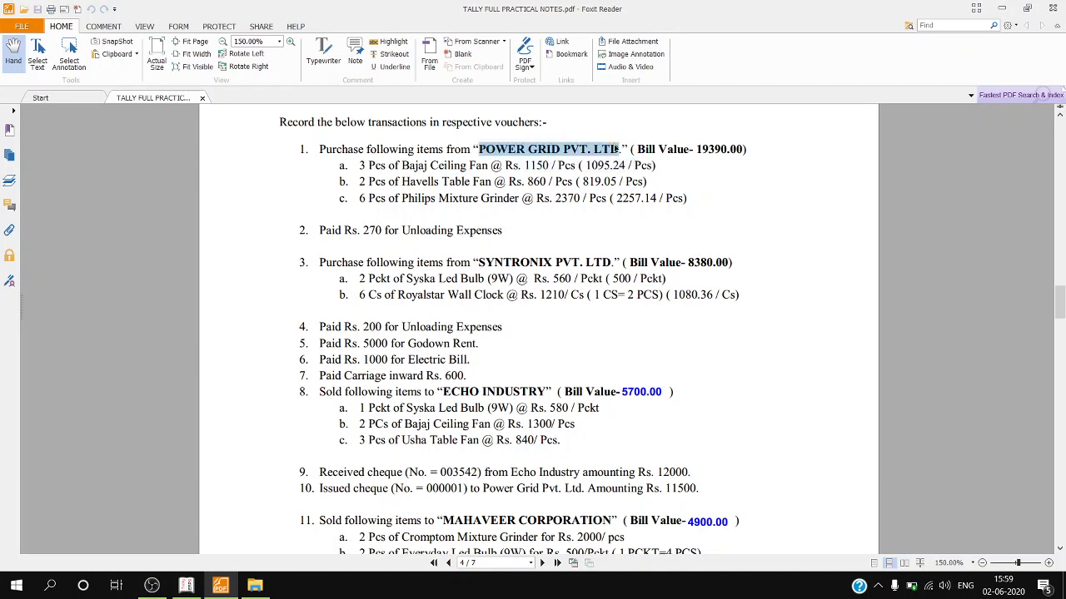
pyautogui.click(1028, 9)
pyautogui.moveTo(863, 13); pyautogui.dragTo(249, 12)
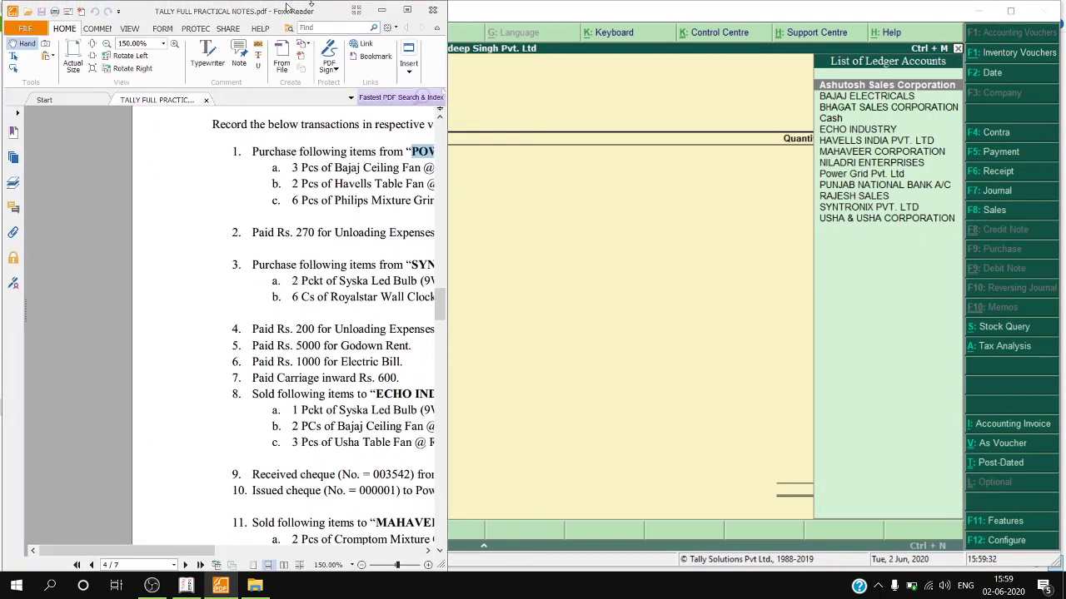
pyautogui.click(1011, 10)
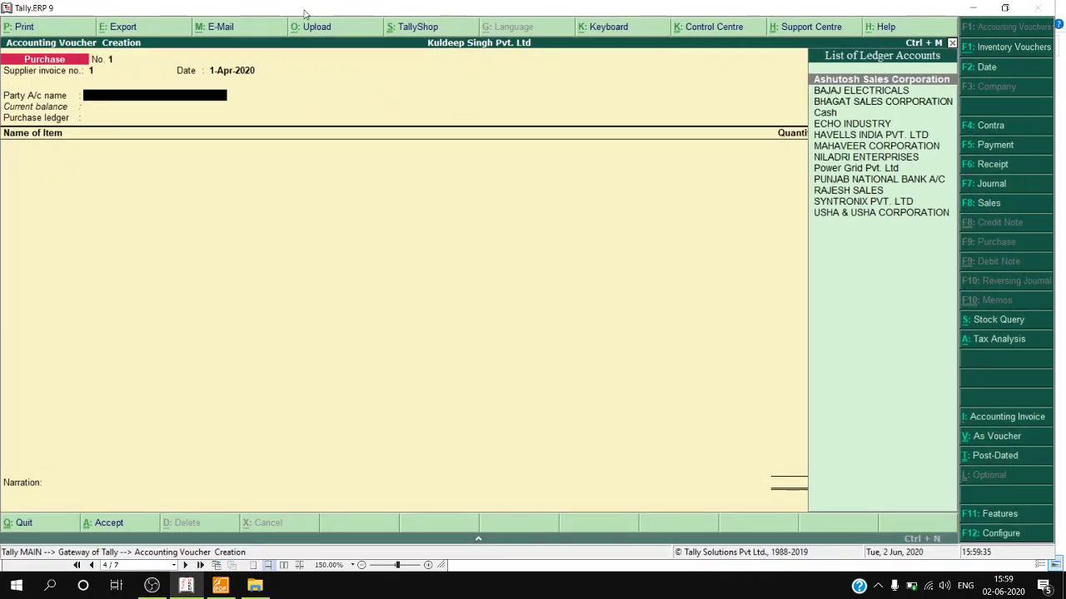
pyautogui.doubleClick(305, 14)
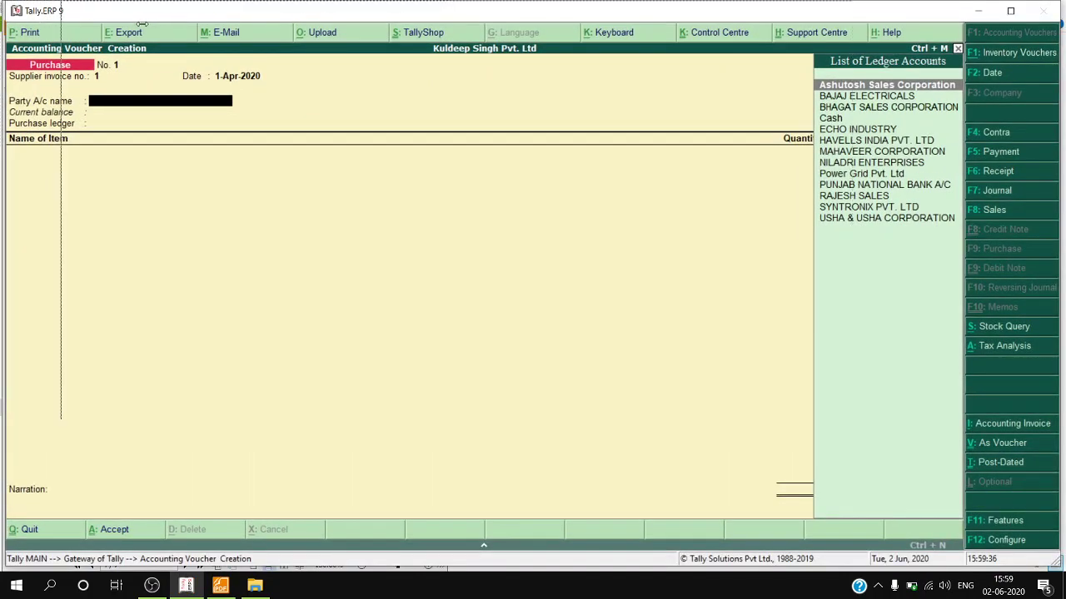
pyautogui.moveTo(146, 10); pyautogui.dragTo(545, 68)
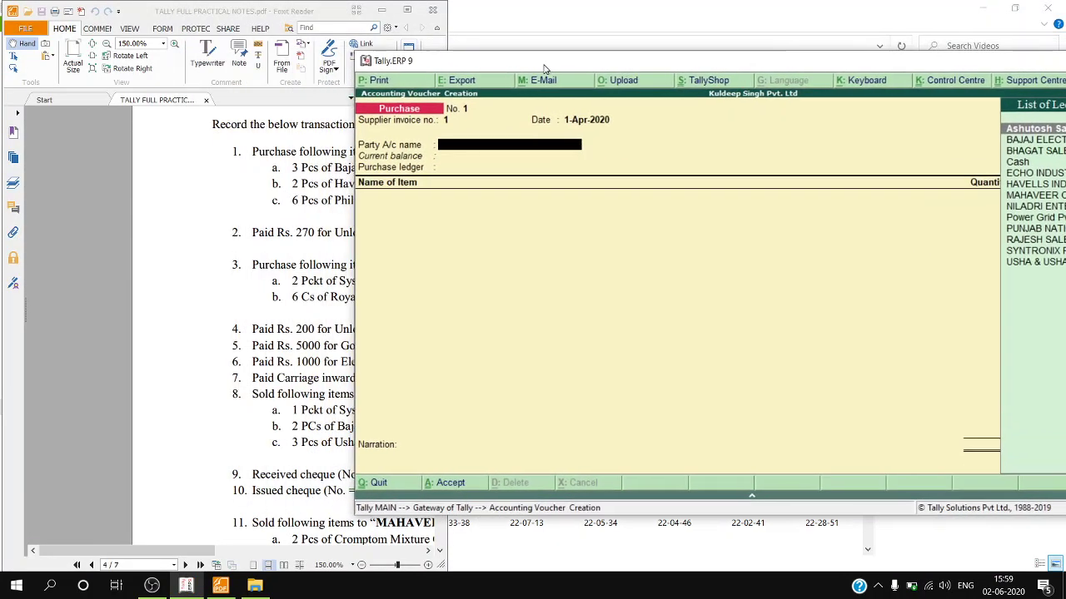
pyautogui.moveTo(244, 12); pyautogui.dragTo(179, 12)
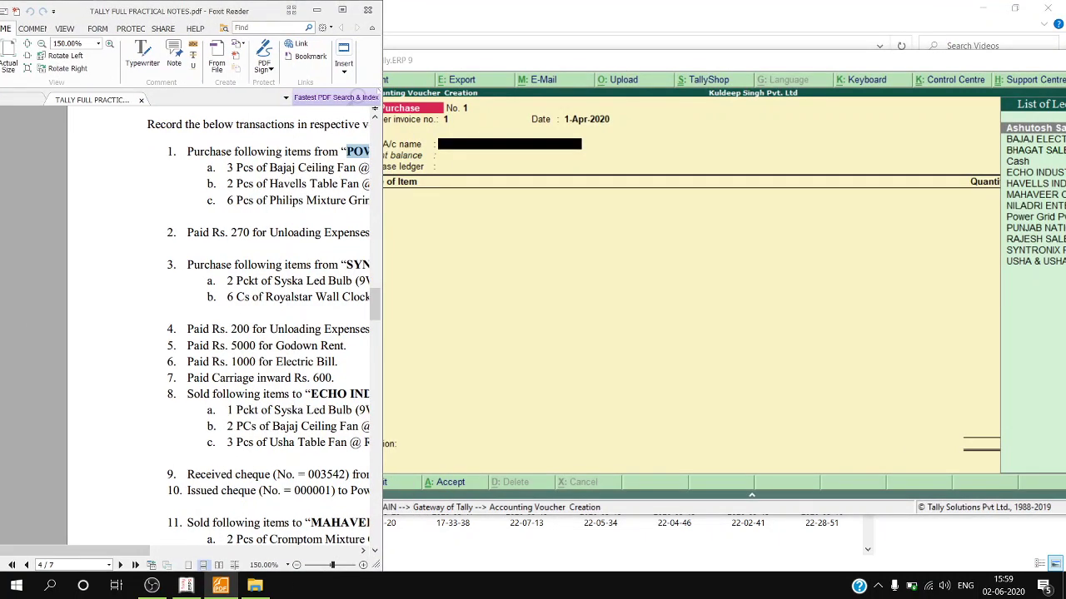
pyautogui.click(184, 552)
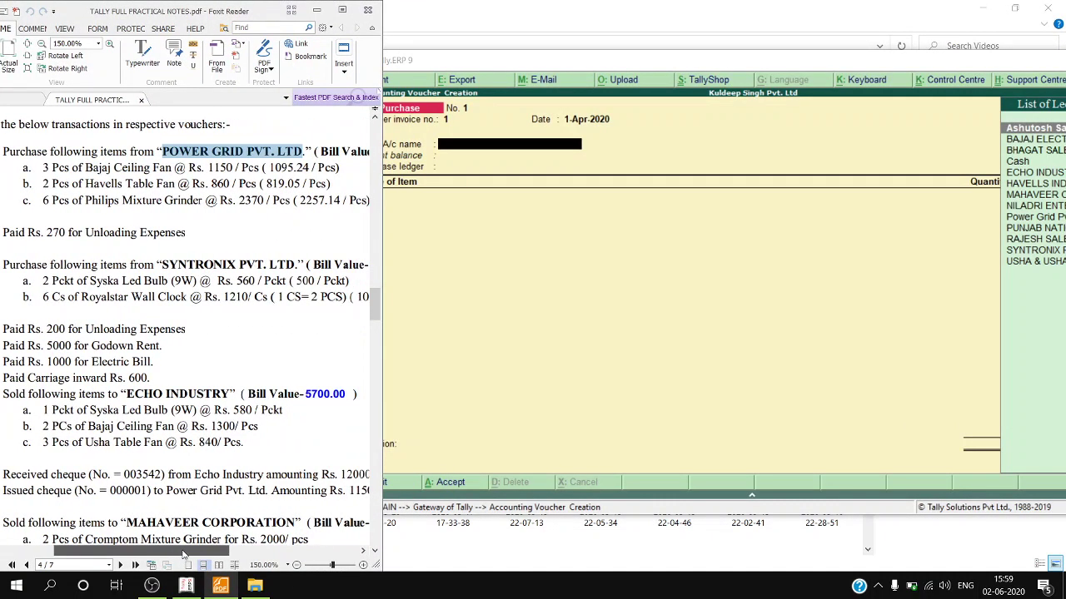
# Step: Switch to Tally and set the party account of the purchase voucher to Power Grid Pvt. Ltd
pyautogui.click(476, 144)
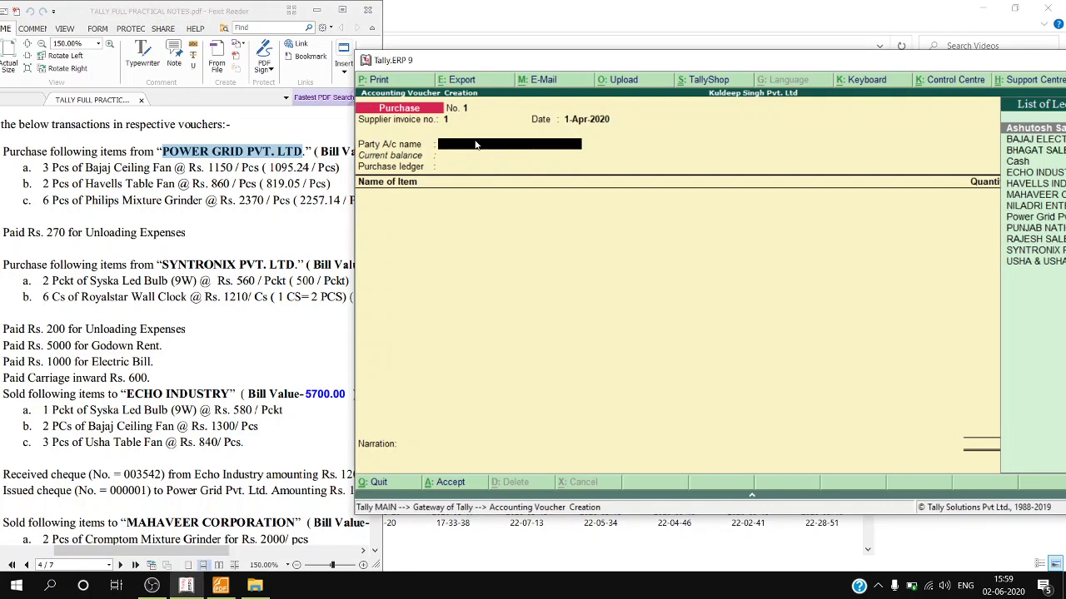
pyautogui.write('Power')
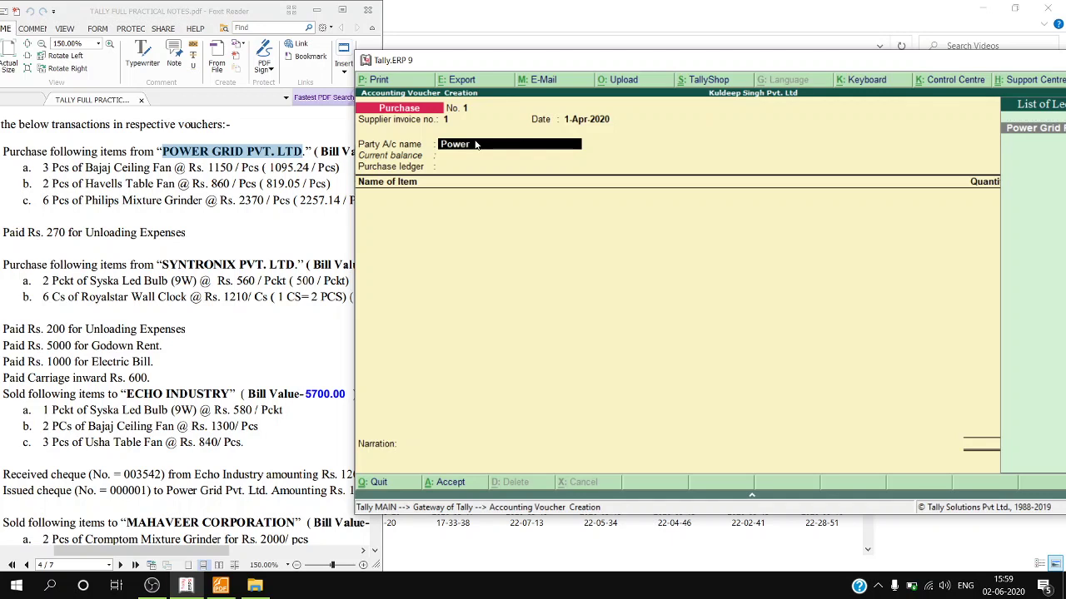
pyautogui.write(' Grid Pvt. Ltd')
pyautogui.press('Return')
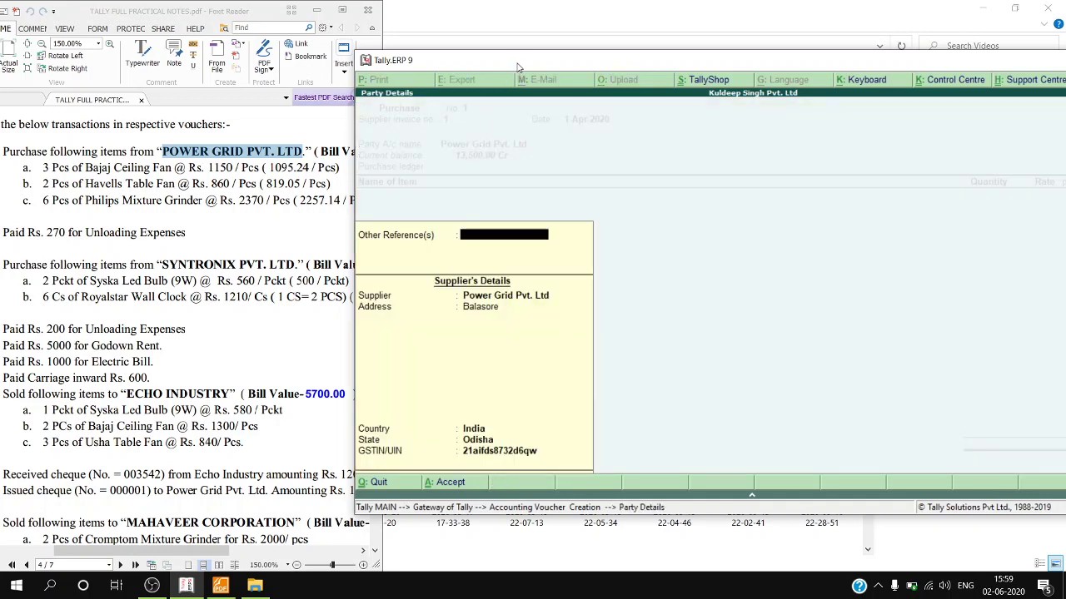
# Step: Accept the supplier's party details as filled in, leaving the other references blank, and proceed to the purchase ledger
pyautogui.press('Return')
pyautogui.press('Return')
pyautogui.press('Return')
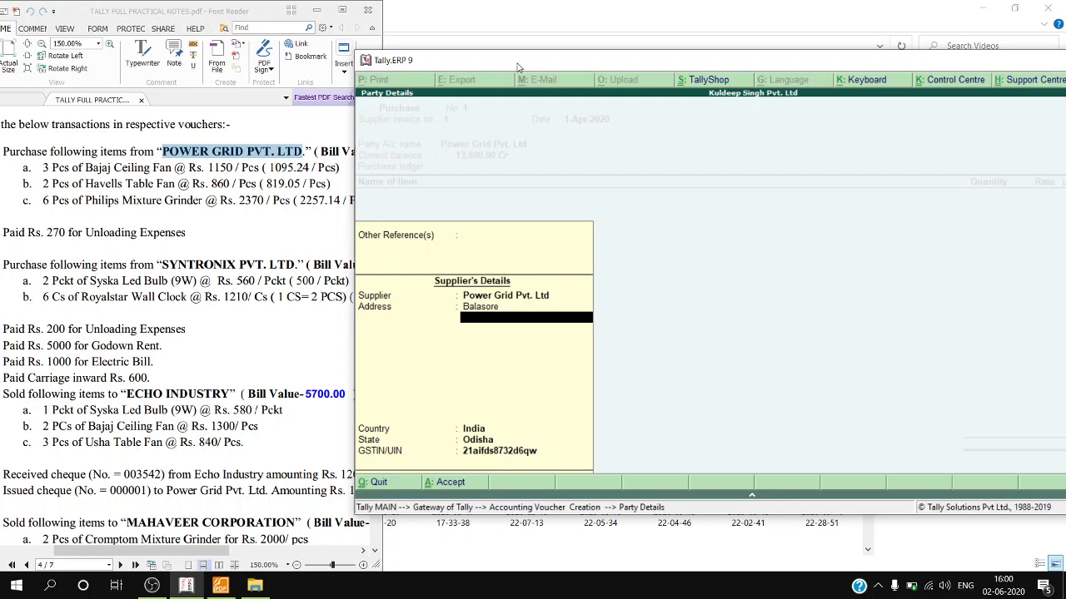
pyautogui.press('Return')
pyautogui.press('Return')
pyautogui.press('Return')
pyautogui.press('Return')
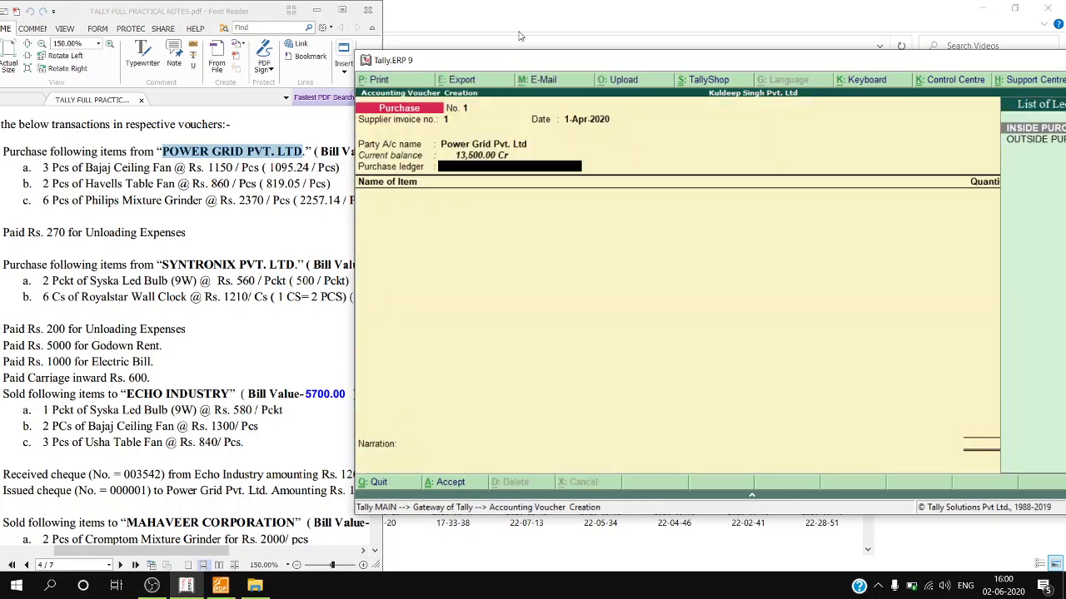
# Step: Maximize the Tally window and compare the INSIDE PURCHASE @ 5% and OUTSIDE PURCHASE @ 5% ledgers offered for the voucher
pyautogui.doubleClick(520, 64)
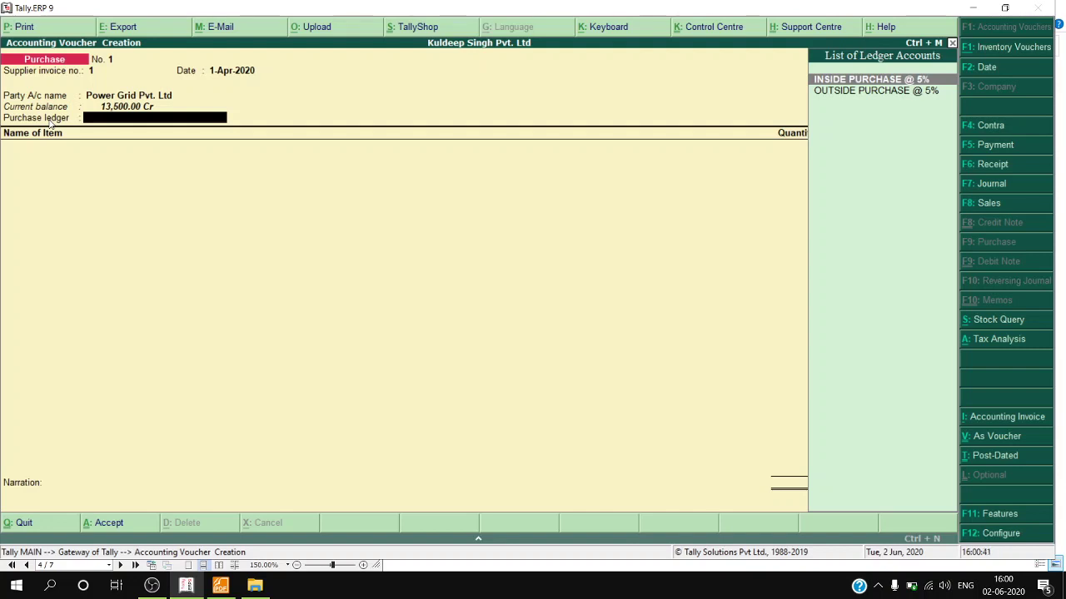
pyautogui.press('Down')
pyautogui.press('Up')
pyautogui.press('Down')
pyautogui.press('Up')
pyautogui.press('Down')
pyautogui.press('Up')
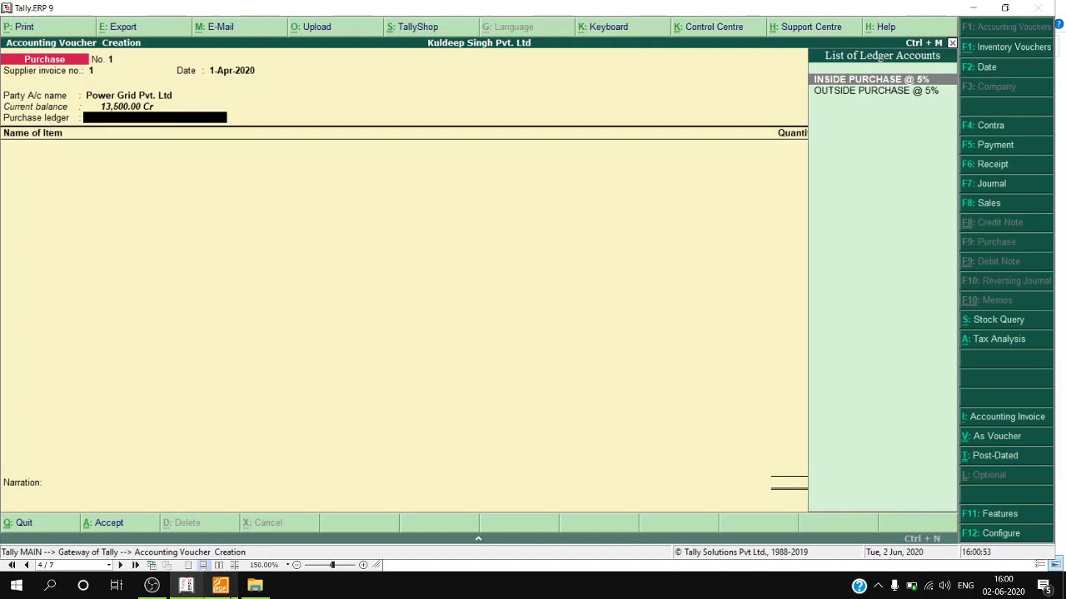
pyautogui.click(220, 586)
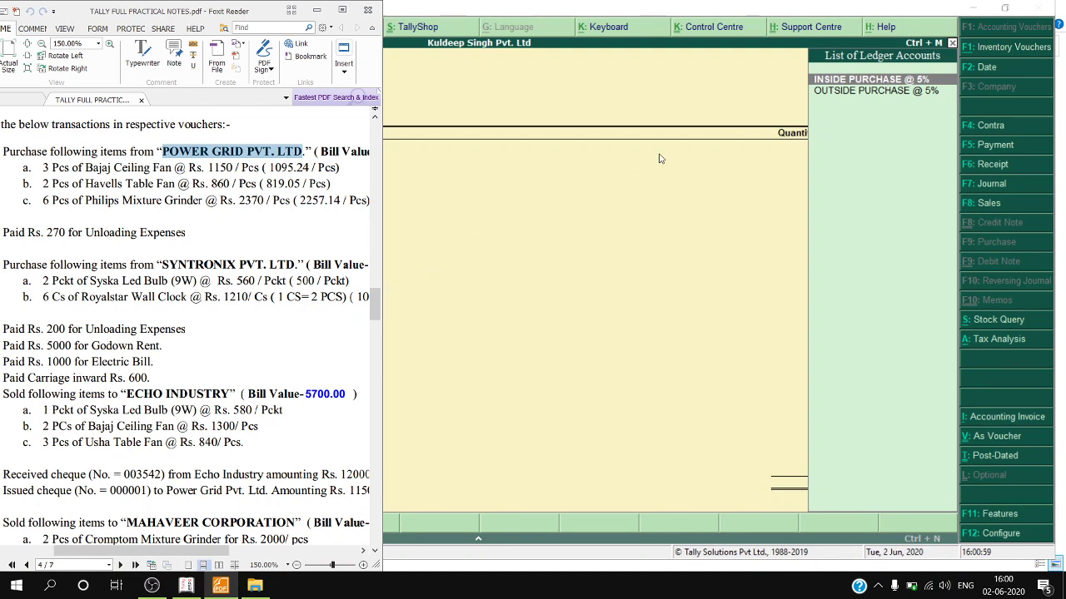
pyautogui.click(843, 91)
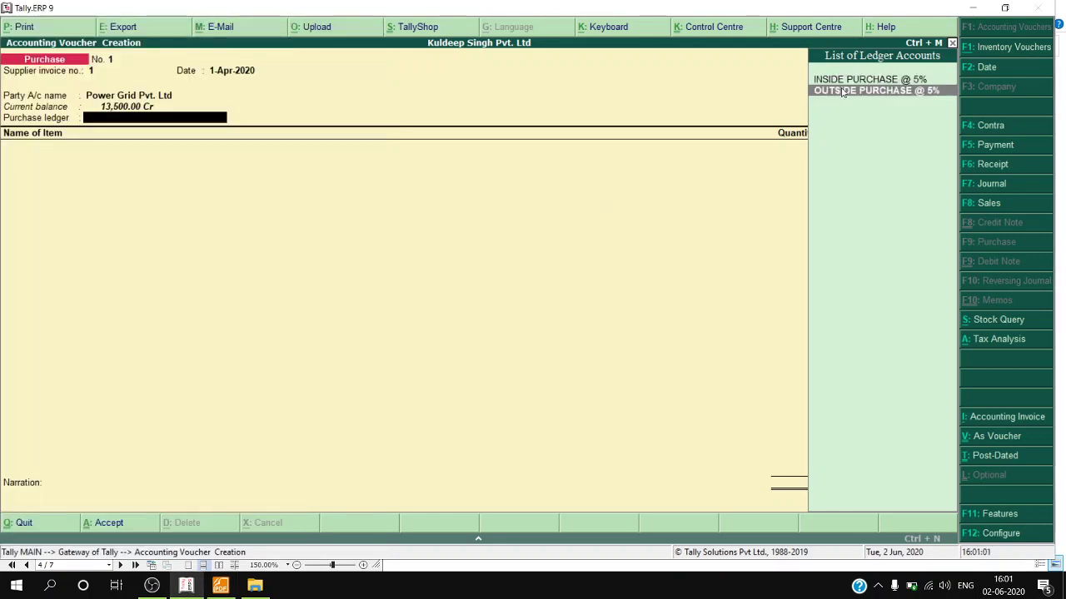
pyautogui.press('Up')
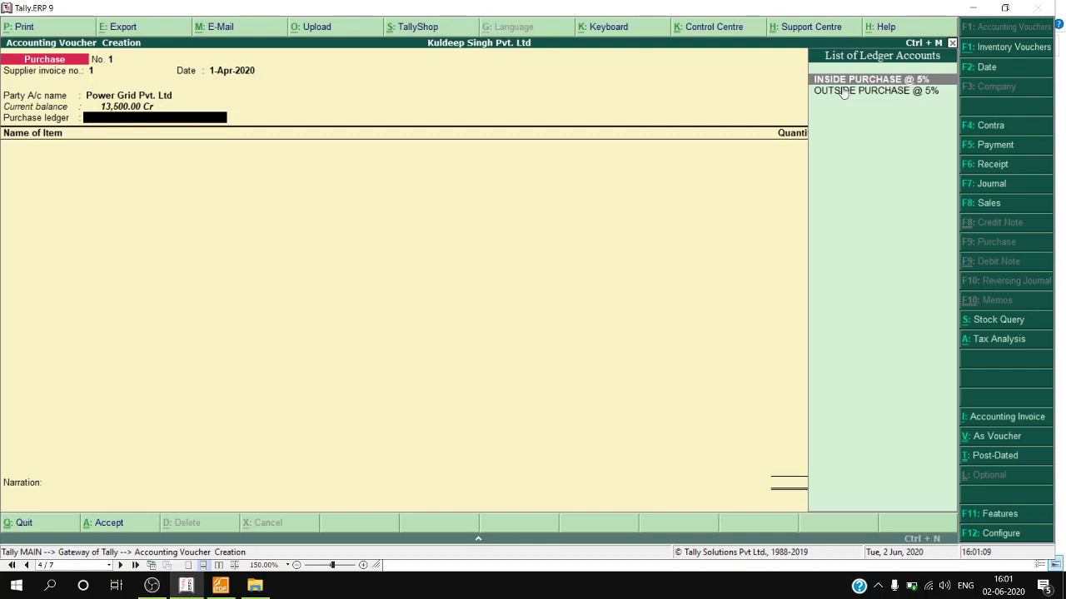
# Step: Set the use of a common ledger account for item allocation to No in the purchase invoice configuration
pyautogui.press('F11')
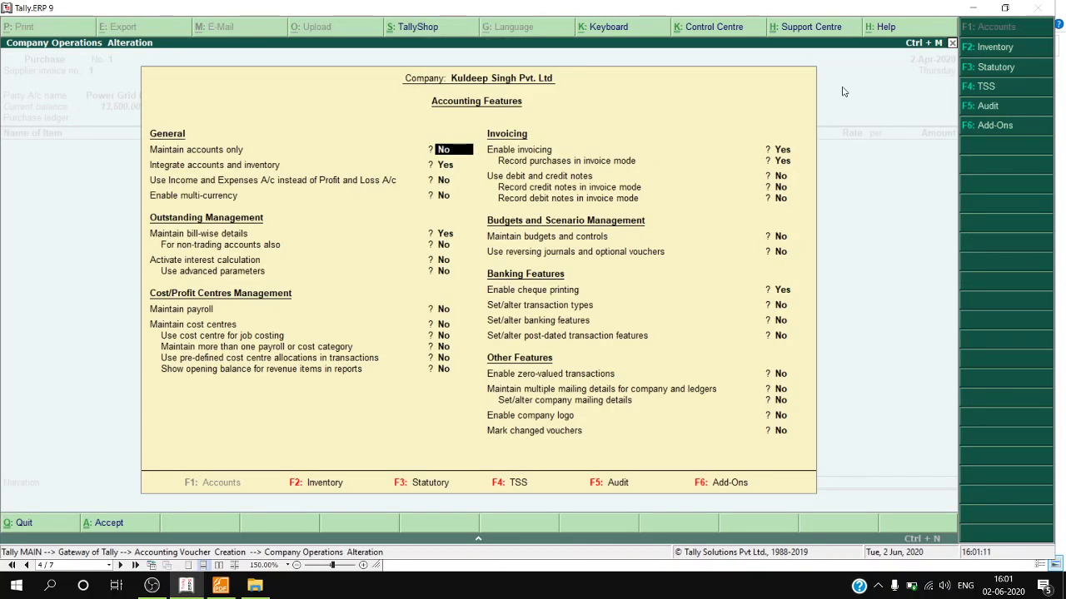
pyautogui.hotkey('ctrl', 'a')
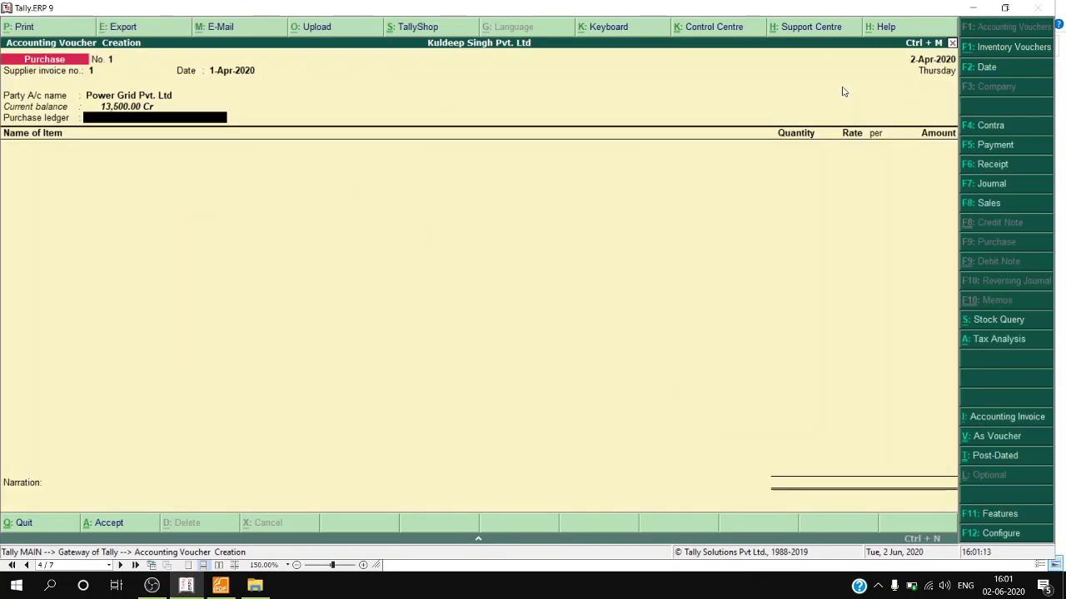
pyautogui.press('F12')
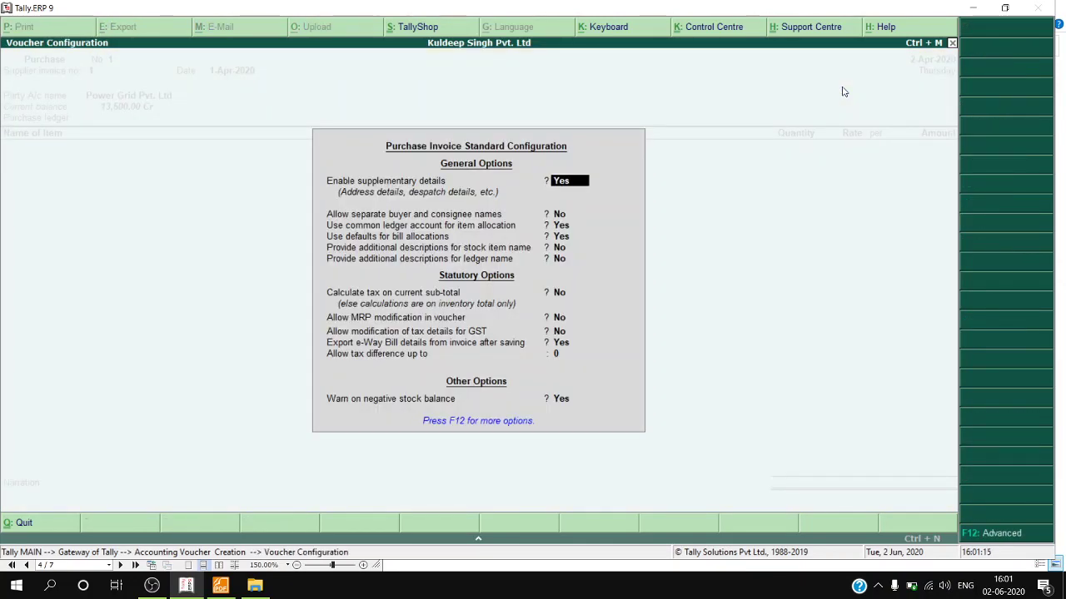
pyautogui.press('Return')
pyautogui.press('Return')
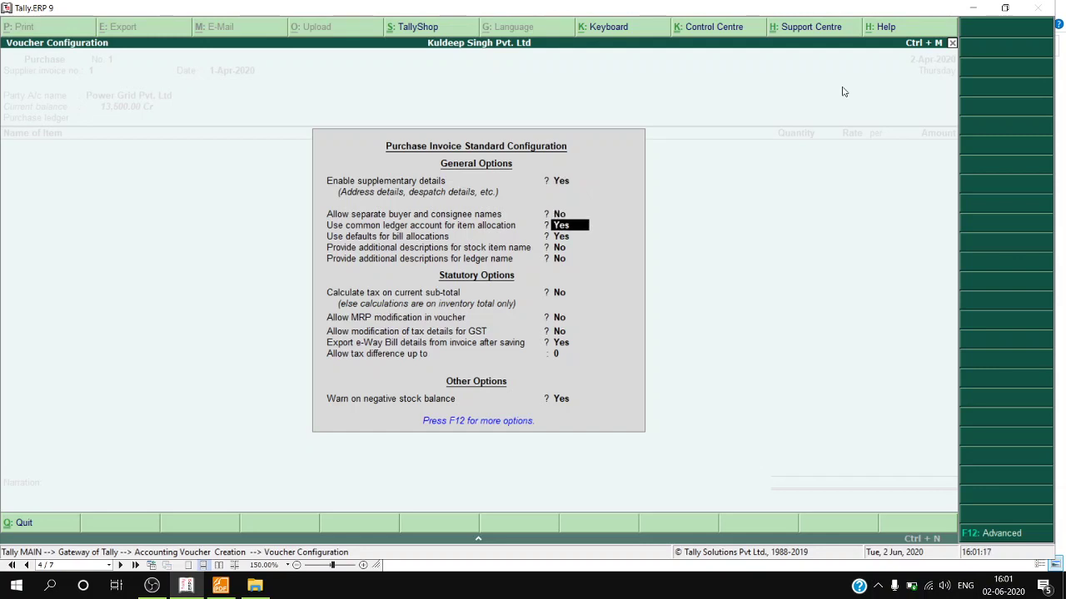
pyautogui.write('n')
pyautogui.press('Return')
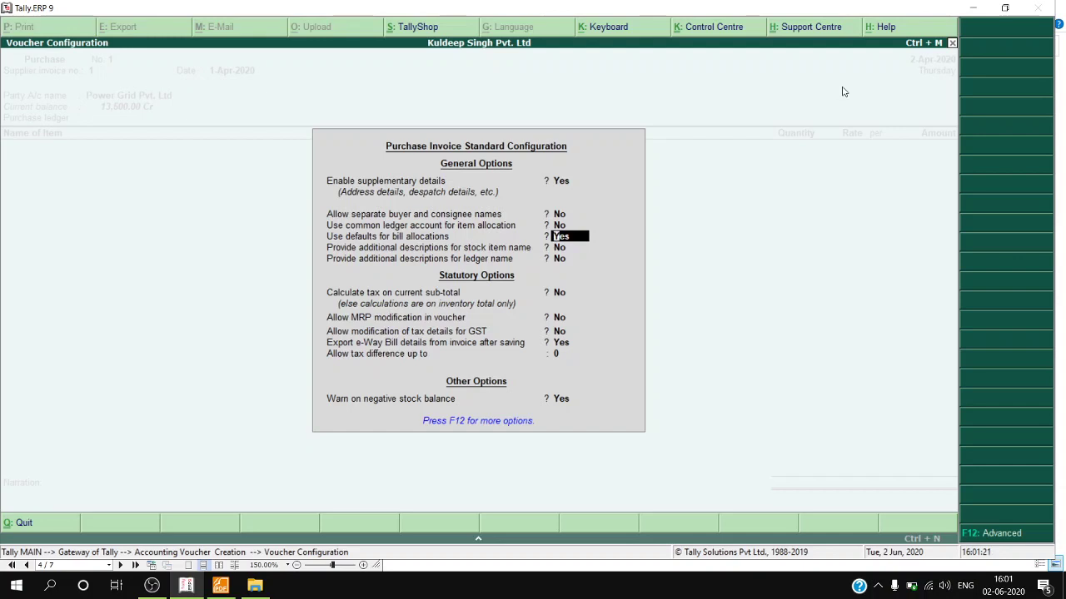
pyautogui.press('Up')
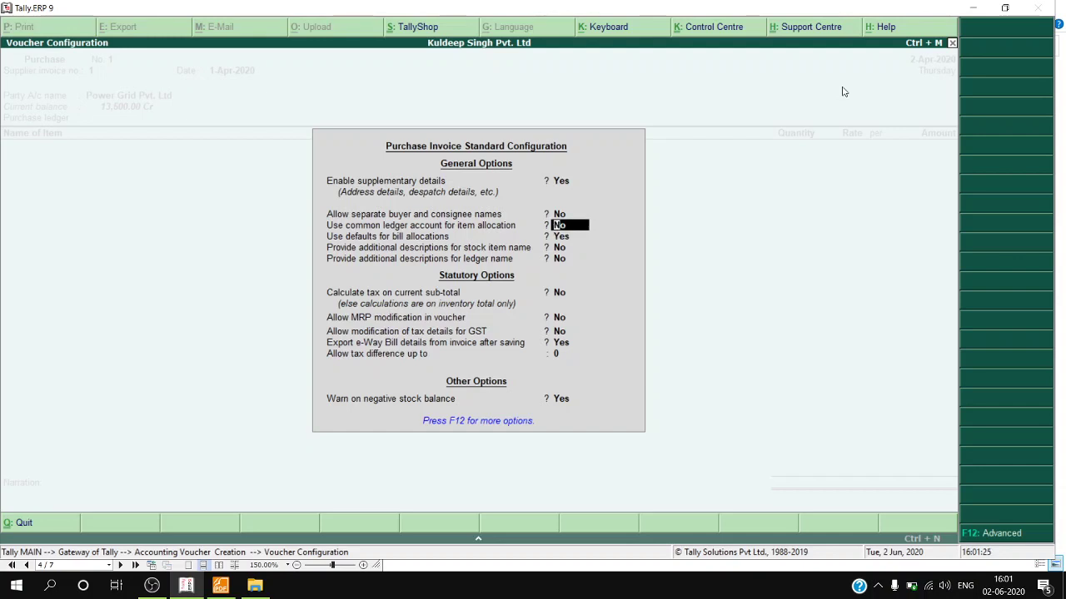
# Step: Allow MRP modification in the voucher, keep the remaining purchase invoice options as they are, and save the configuration
pyautogui.press('Return')
pyautogui.press('Return')
pyautogui.press('Return')
pyautogui.press('Return')
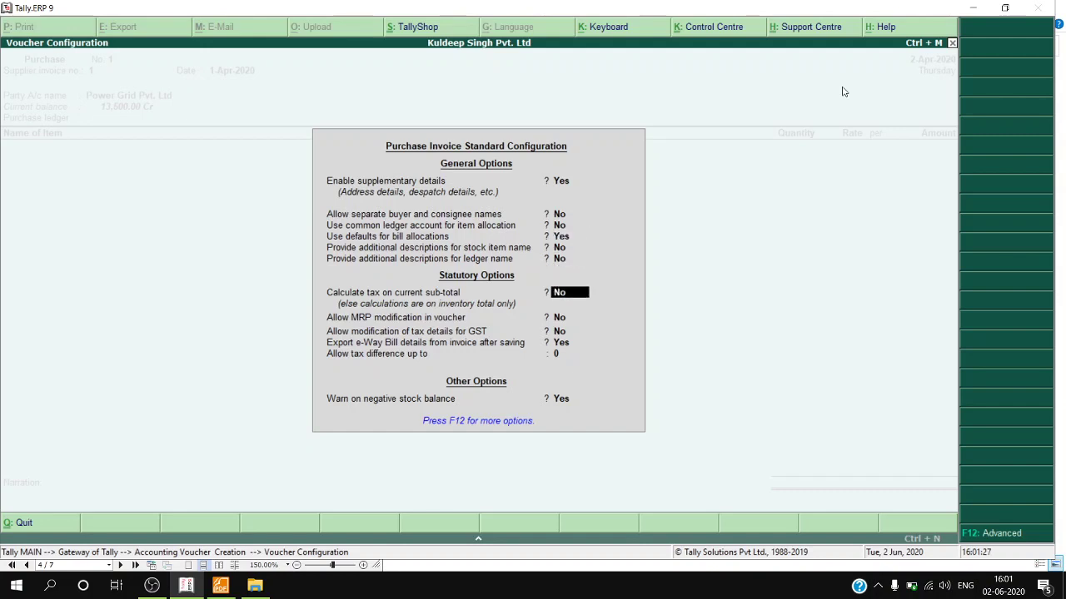
pyautogui.press('Return')
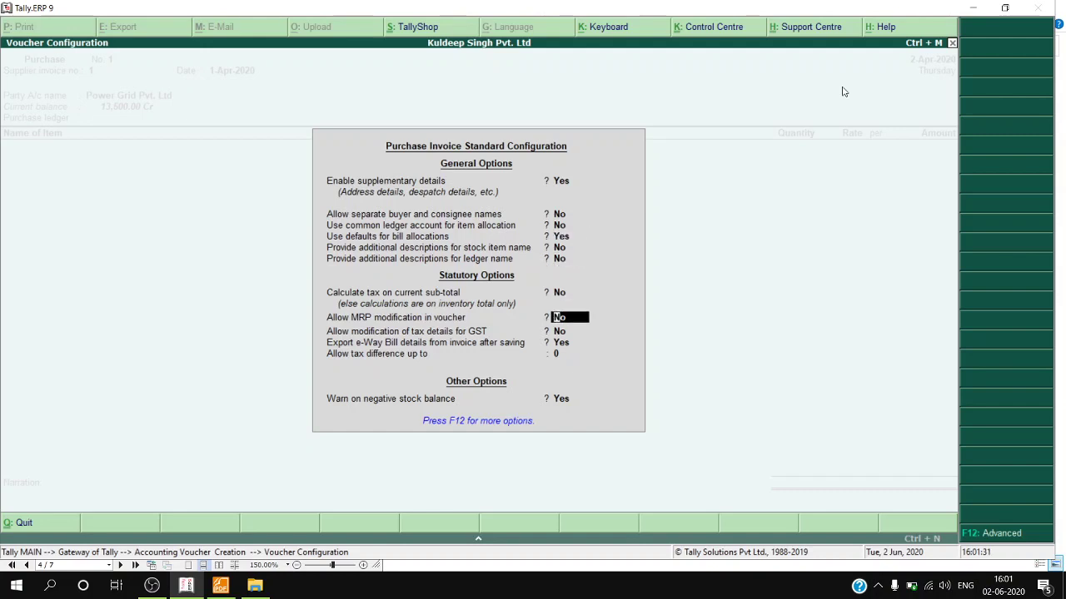
pyautogui.press('y')
pyautogui.press('Return')
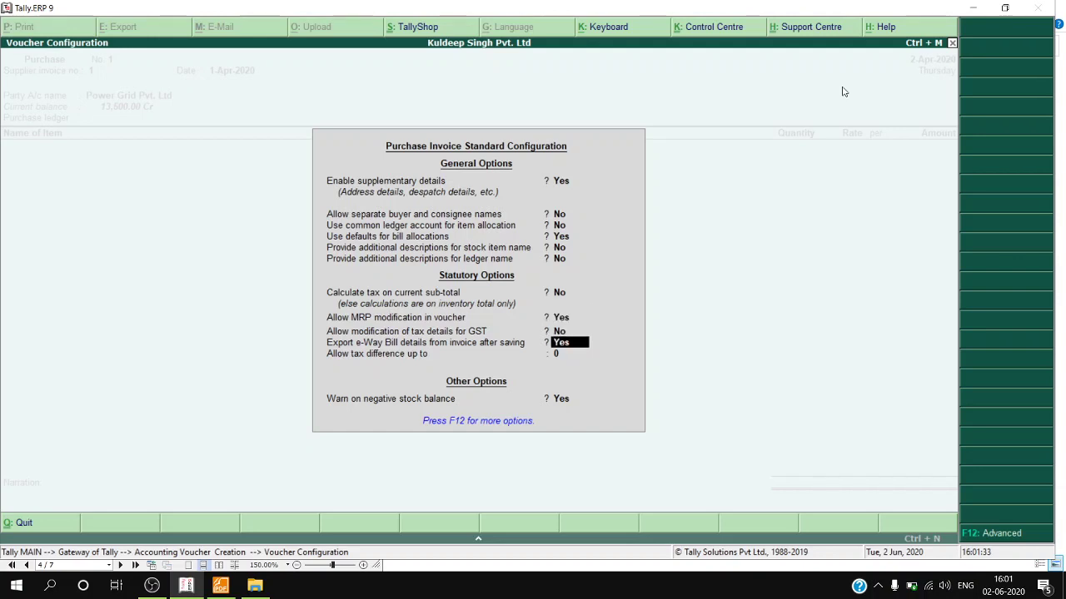
pyautogui.press('Return')
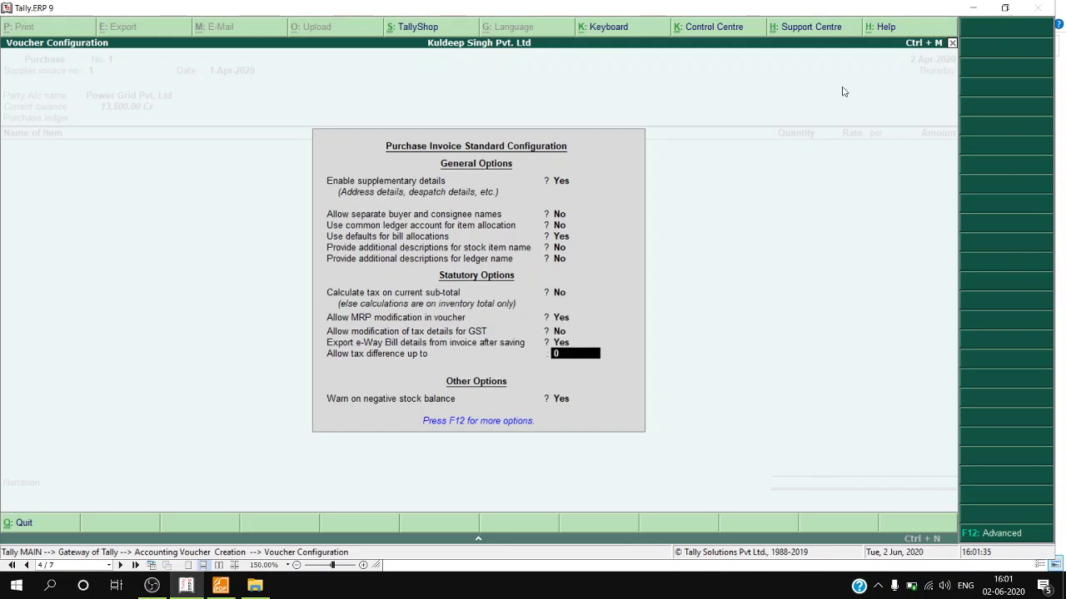
pyautogui.press('Return')
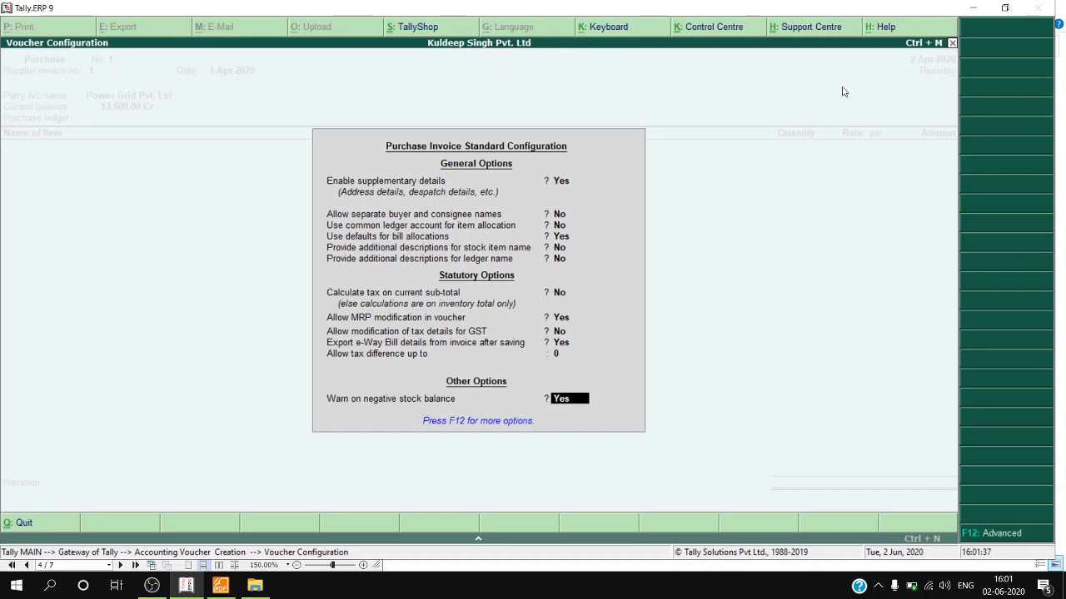
pyautogui.press('Return')
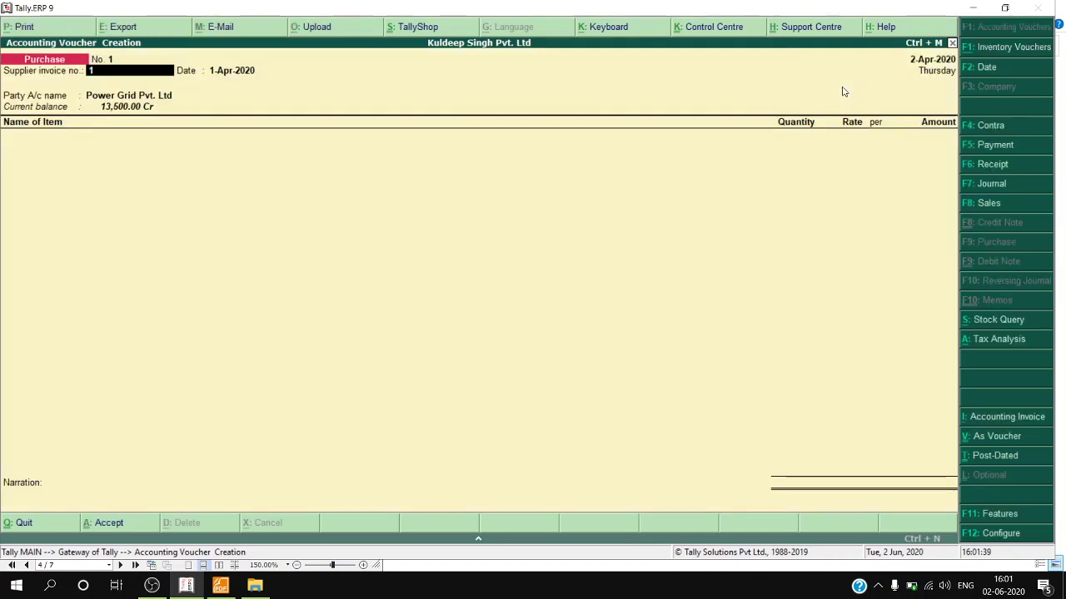
# Step: Accept the supplier invoice number, date, party account and supplier details as filled in, and proceed to the first item line
pyautogui.press('Return')
pyautogui.press('Return')
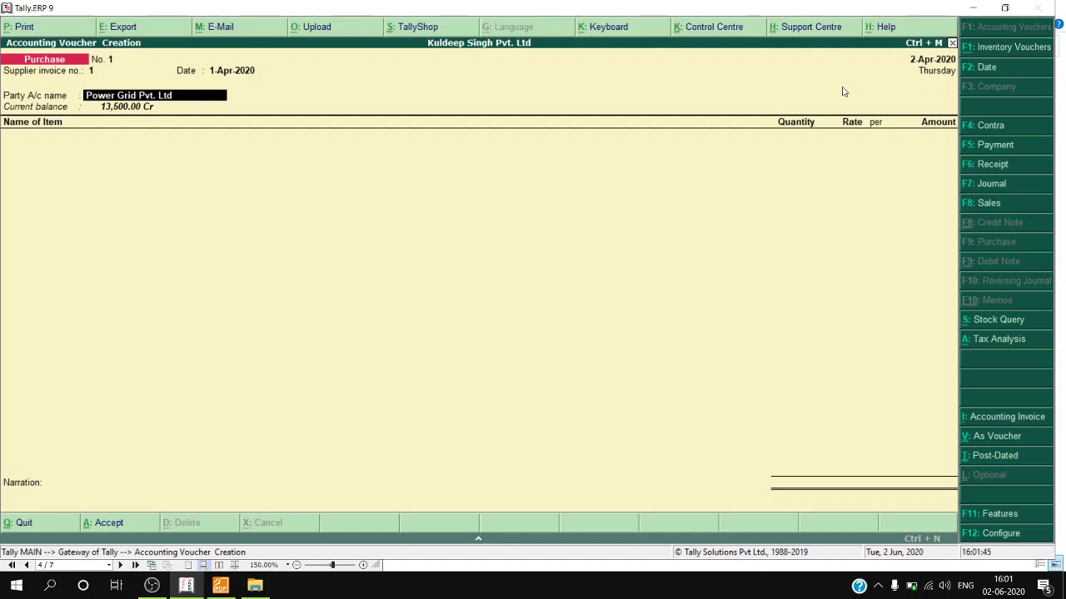
pyautogui.press('Return')
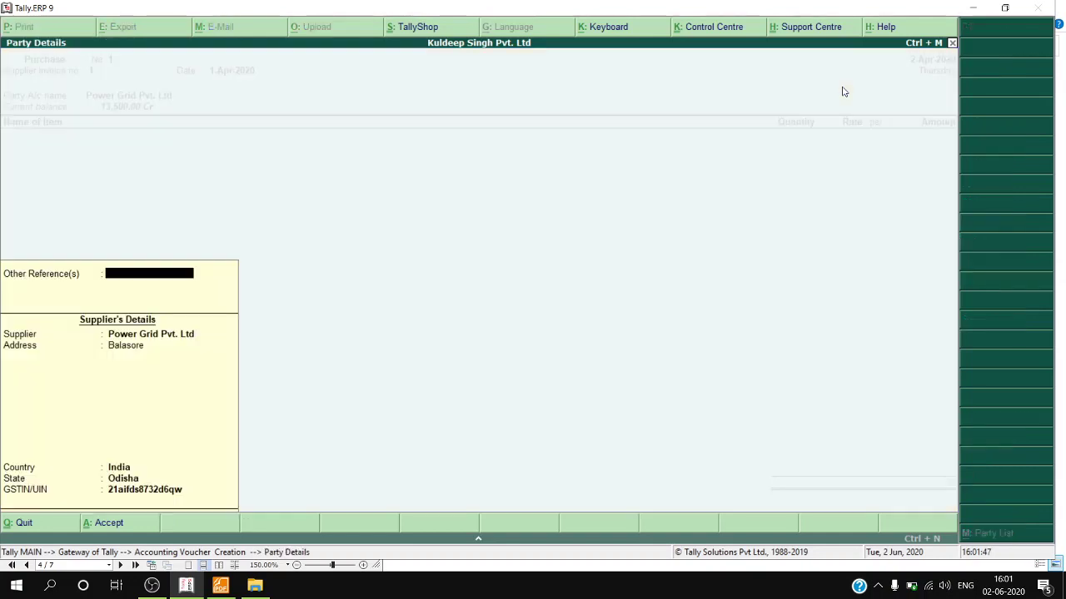
pyautogui.press('Return')
pyautogui.press('Return')
pyautogui.press('Return')
pyautogui.press('Return')
pyautogui.press('Return')
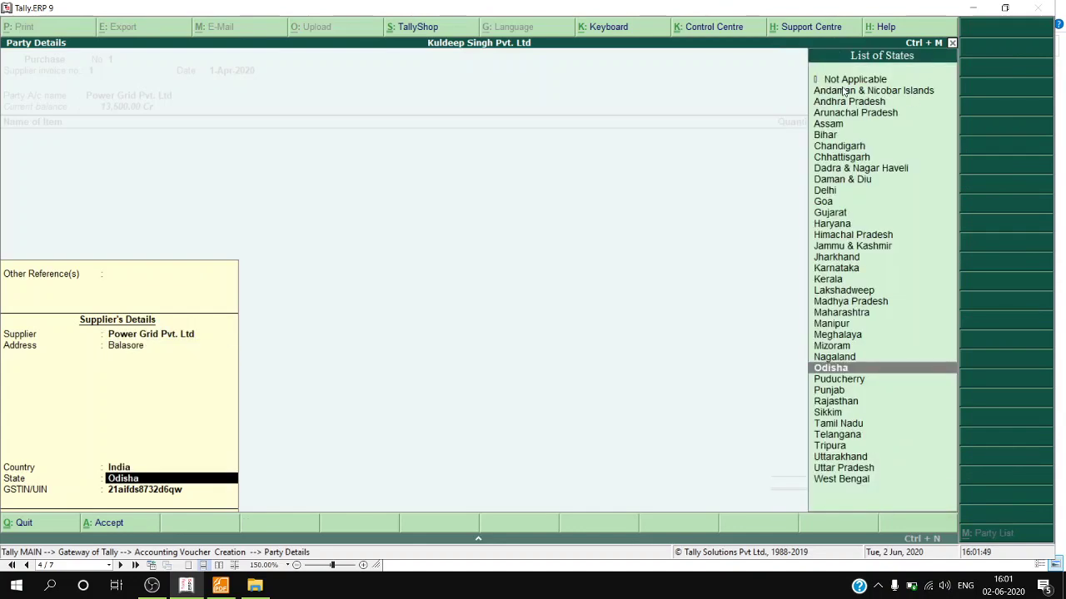
pyautogui.press('Return')
pyautogui.press('Return')
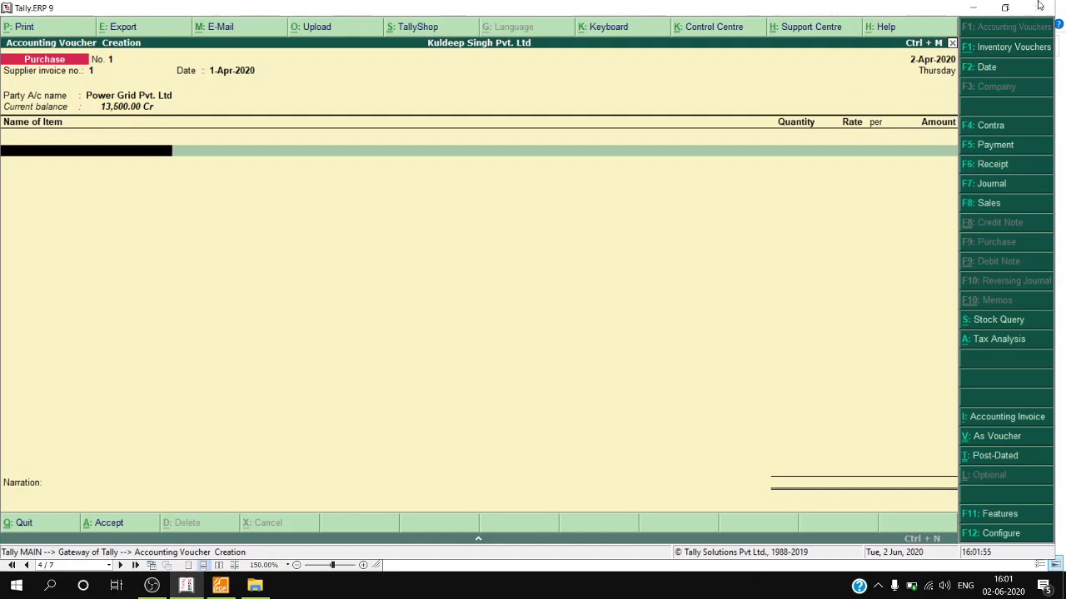
# Step: Switch to the Foxit Reader notes, enlarge them and examine the Bajaj Ceiling Fan's price, bracketed rate and quantity in transaction 1
pyautogui.click(1005, 8)
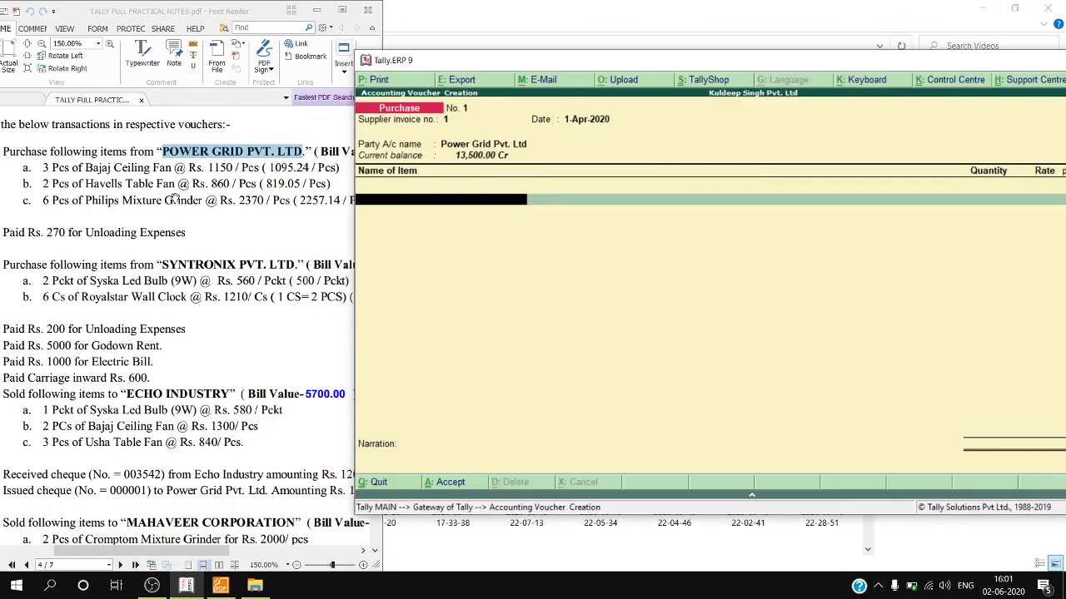
pyautogui.doubleClick(411, 63)
pyautogui.click(219, 585)
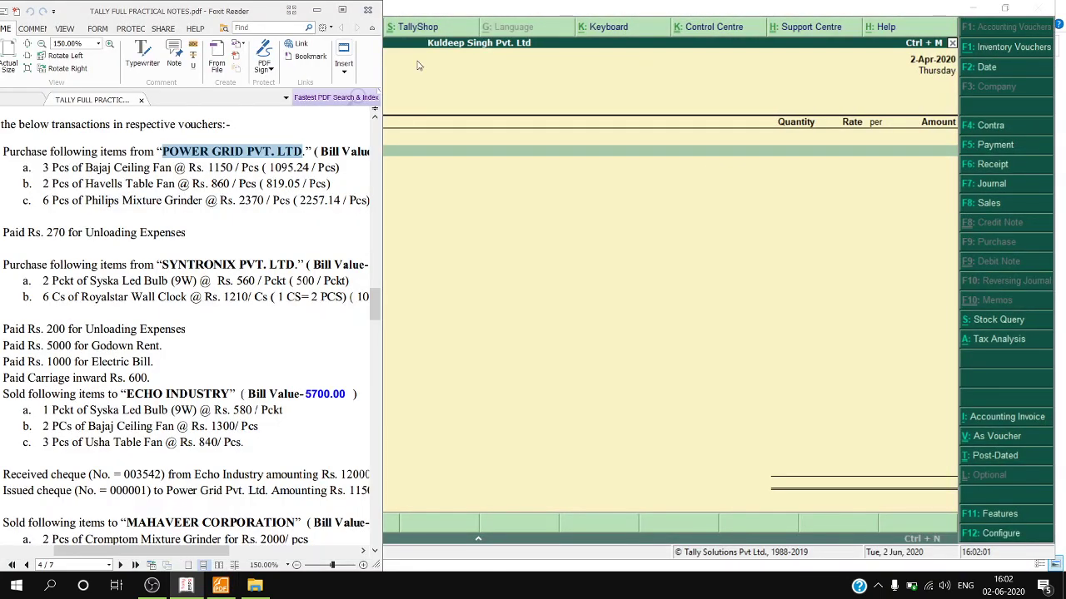
pyautogui.click(340, 11)
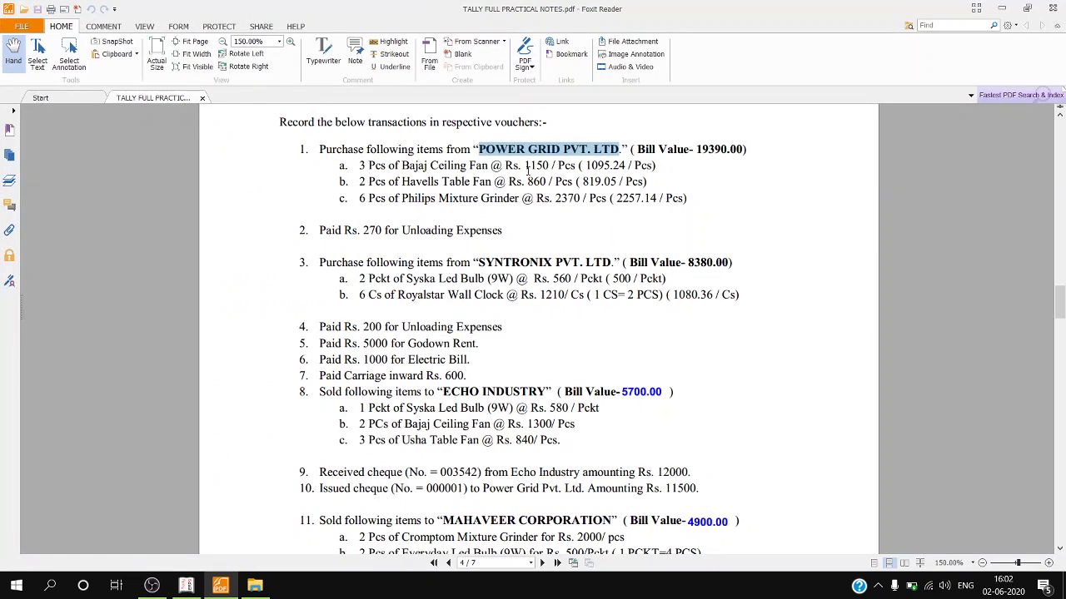
pyautogui.moveTo(525, 166); pyautogui.dragTo(547, 166)
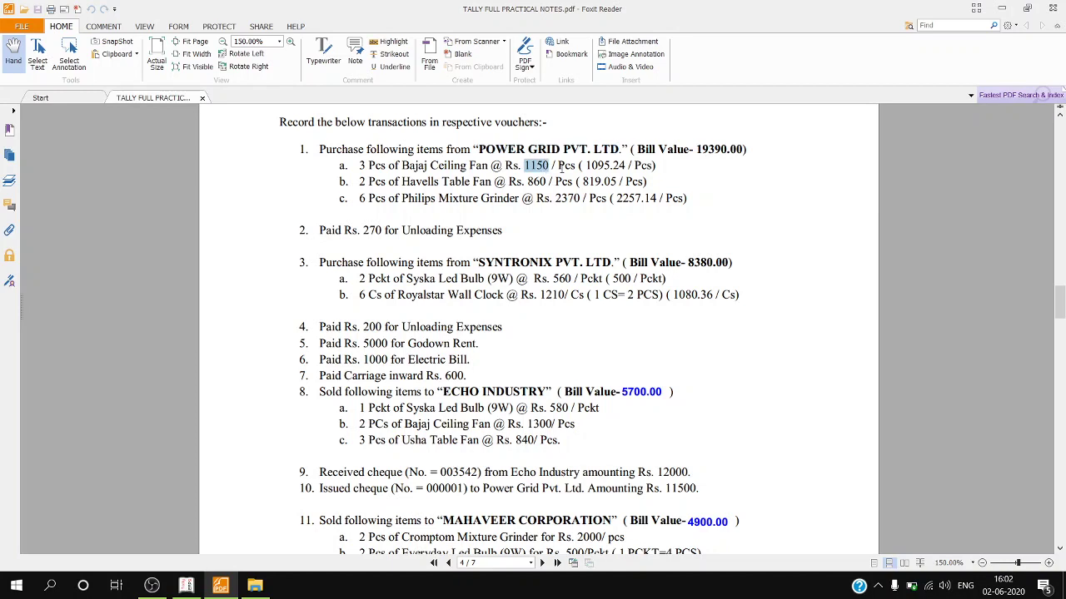
pyautogui.moveTo(586, 167); pyautogui.dragTo(626, 165)
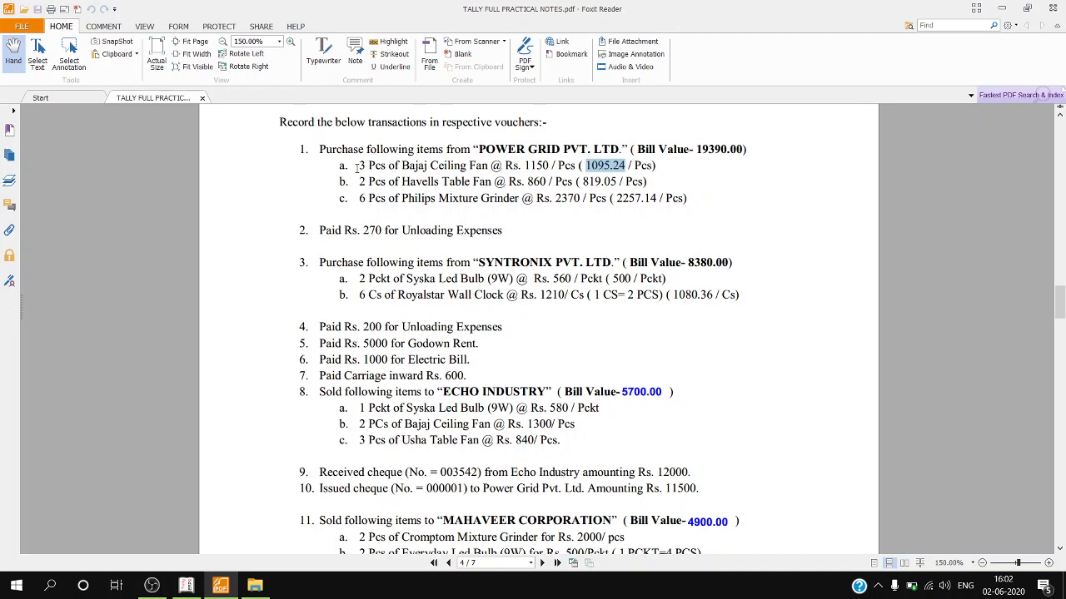
pyautogui.moveTo(357, 166); pyautogui.dragTo(366, 166)
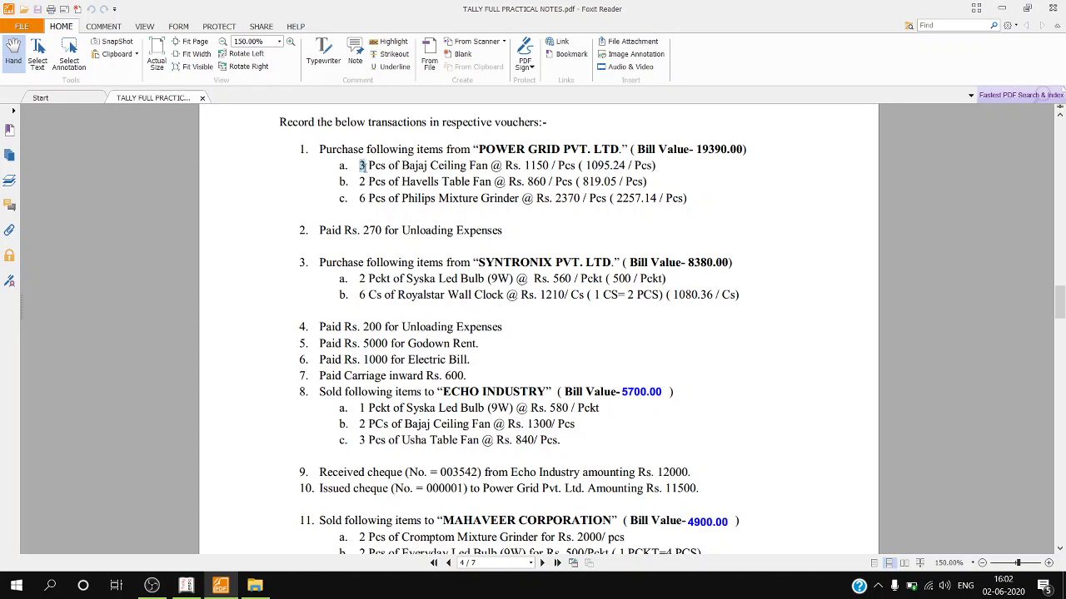
# Step: Switch to Tally and add BAJAJ ACC CEILING FAN as the first purchase item with an MRP of 1150 per piece
pyautogui.click(188, 569)
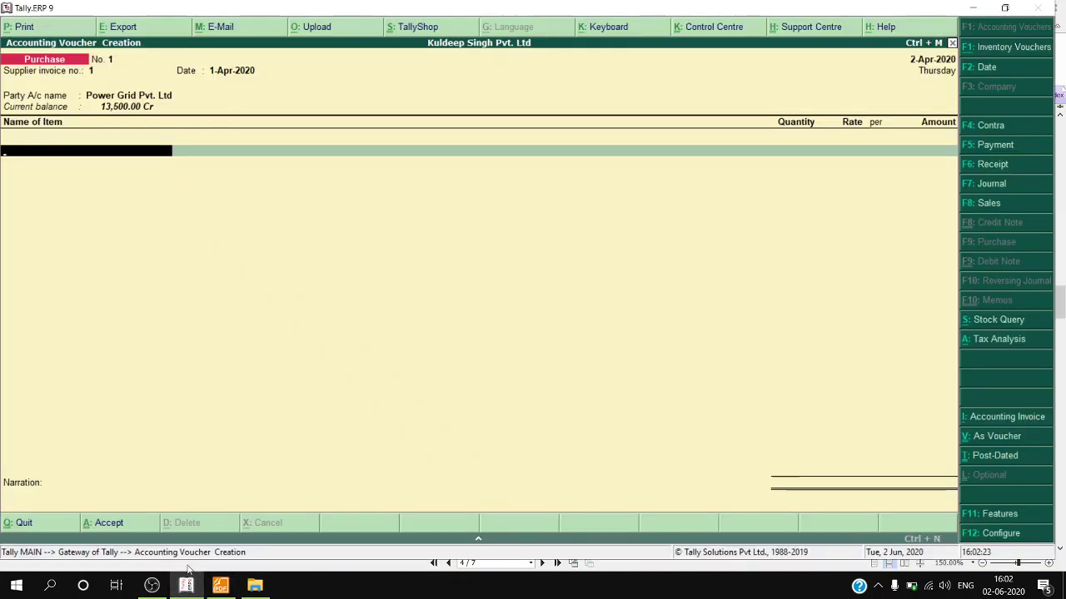
pyautogui.write('Baja')
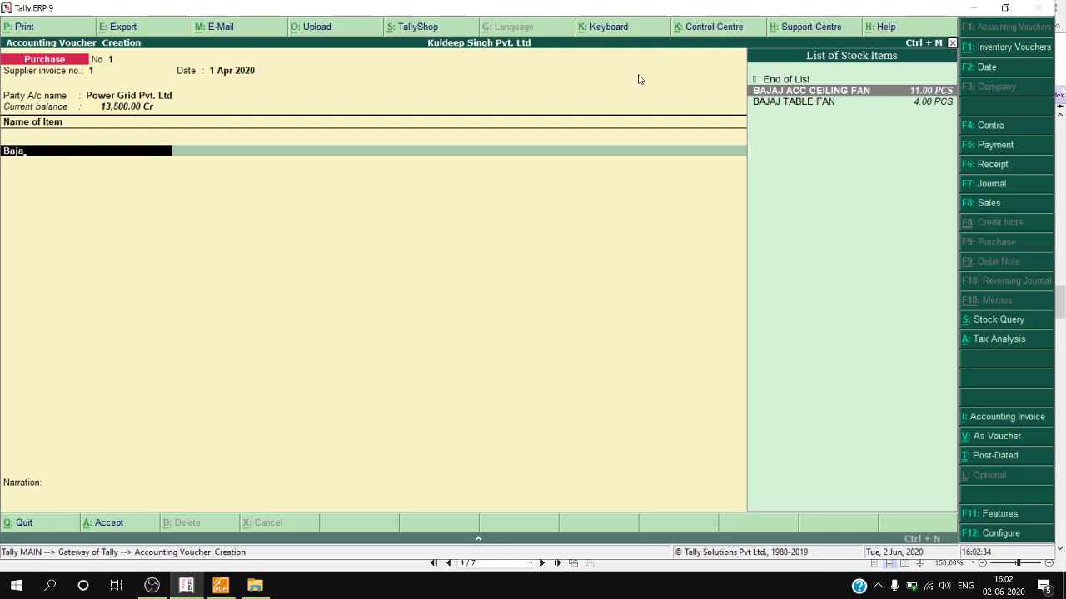
pyautogui.click(927, 88)
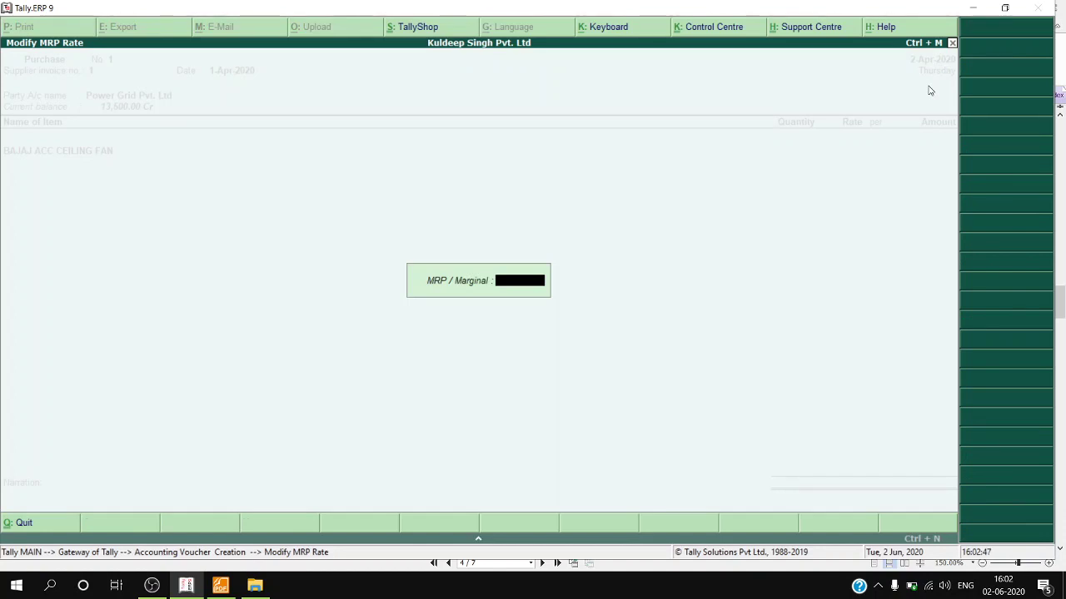
pyautogui.click(220, 585)
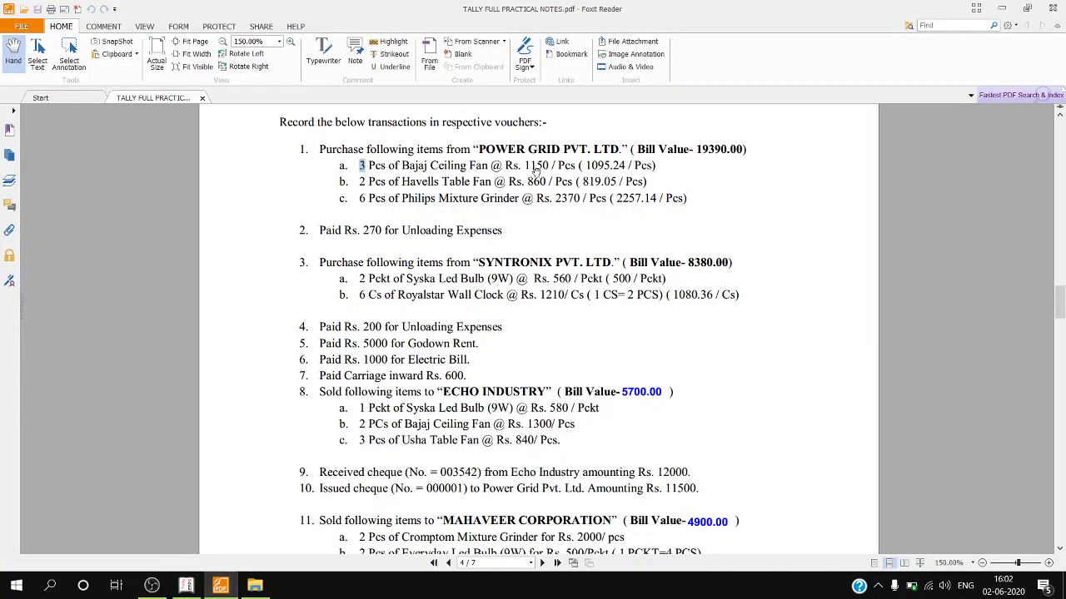
pyautogui.click(220, 585)
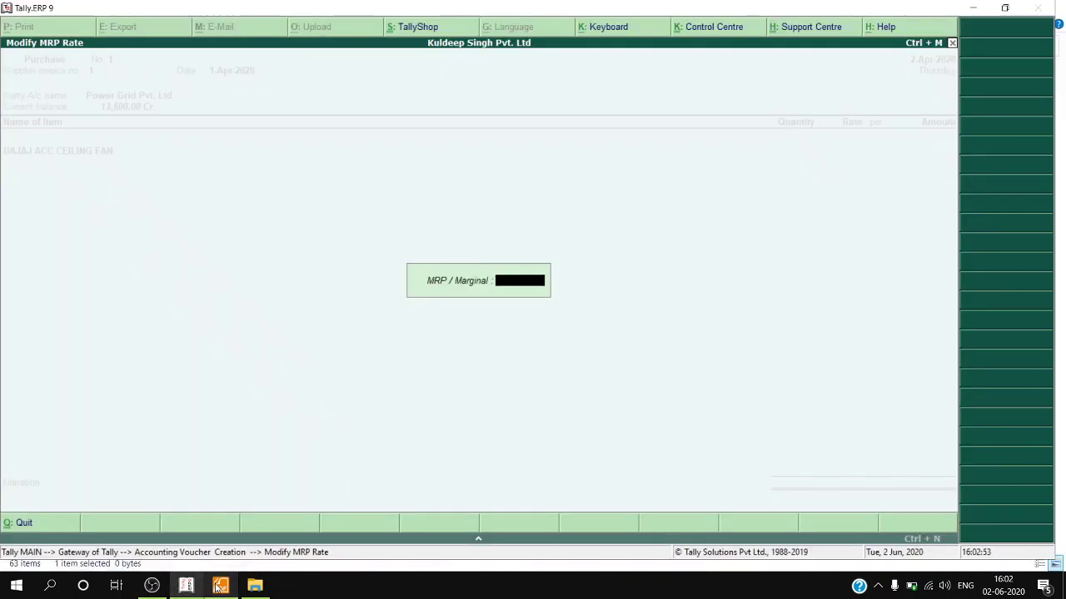
pyautogui.write('50')
pyautogui.press('Return')
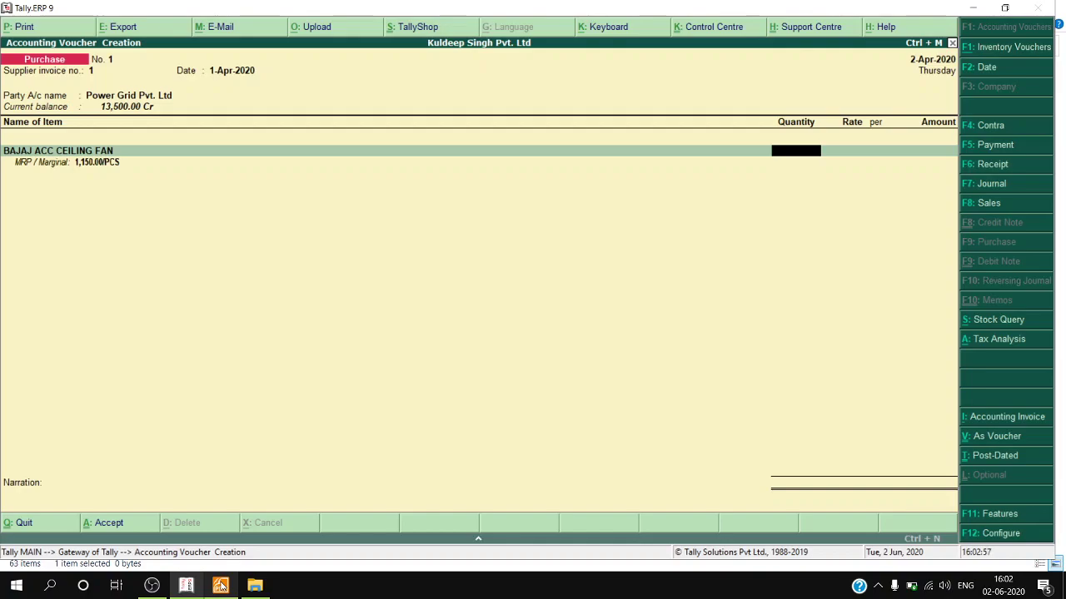
# Step: Check the Bajaj fan's quantity and rate in the Foxit Reader notes, and enter 3 PCS at a rate of 1,095.24 in Tally
pyautogui.click(219, 586)
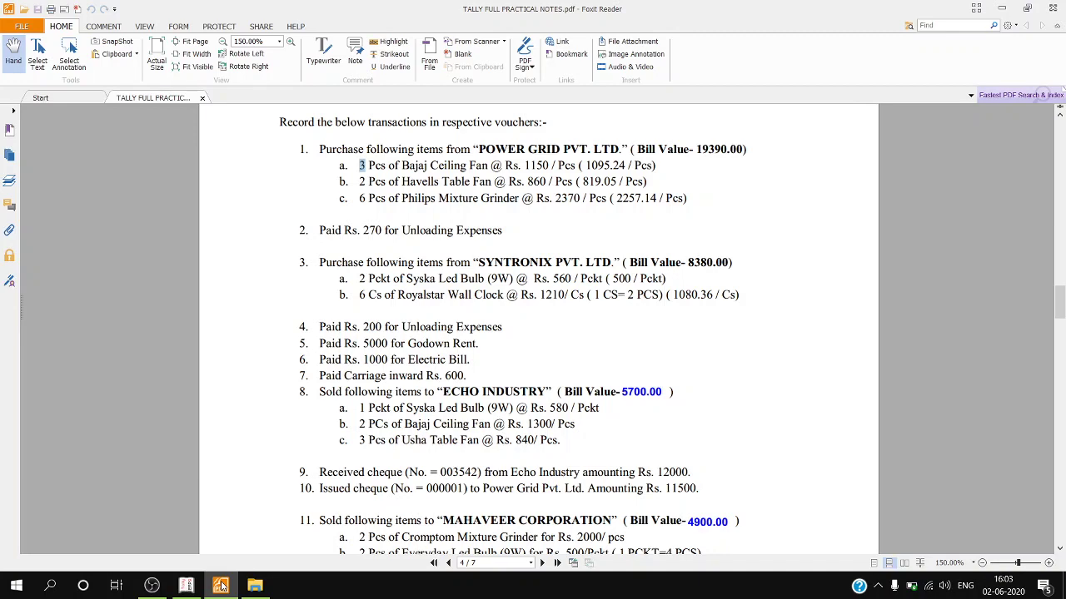
pyautogui.click(221, 585)
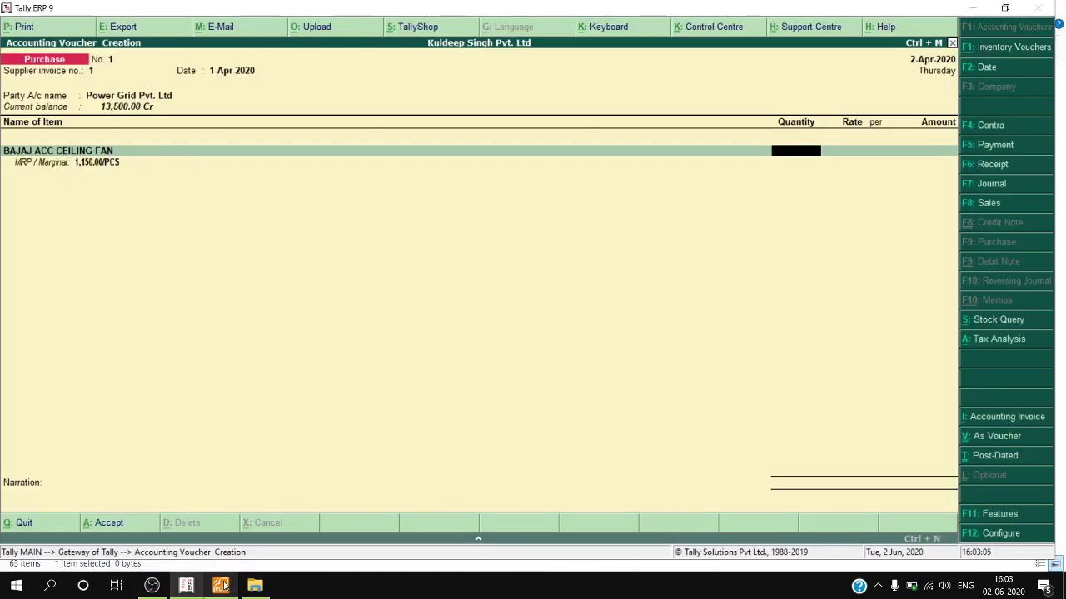
pyautogui.write('3')
pyautogui.press('Return')
pyautogui.write('1,095.2')
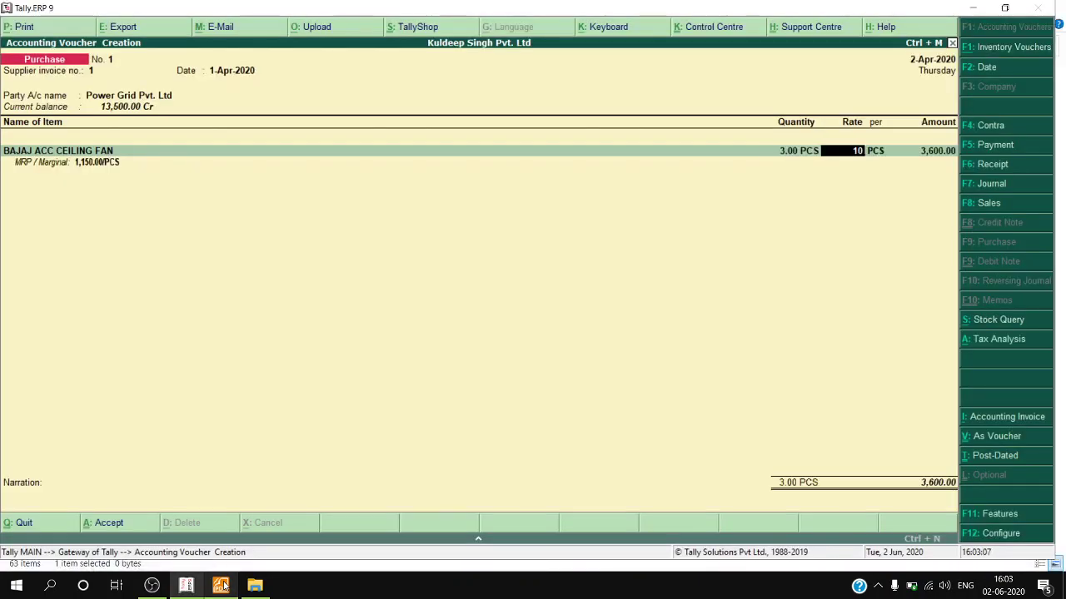
pyautogui.write('4')
pyautogui.press('Return')
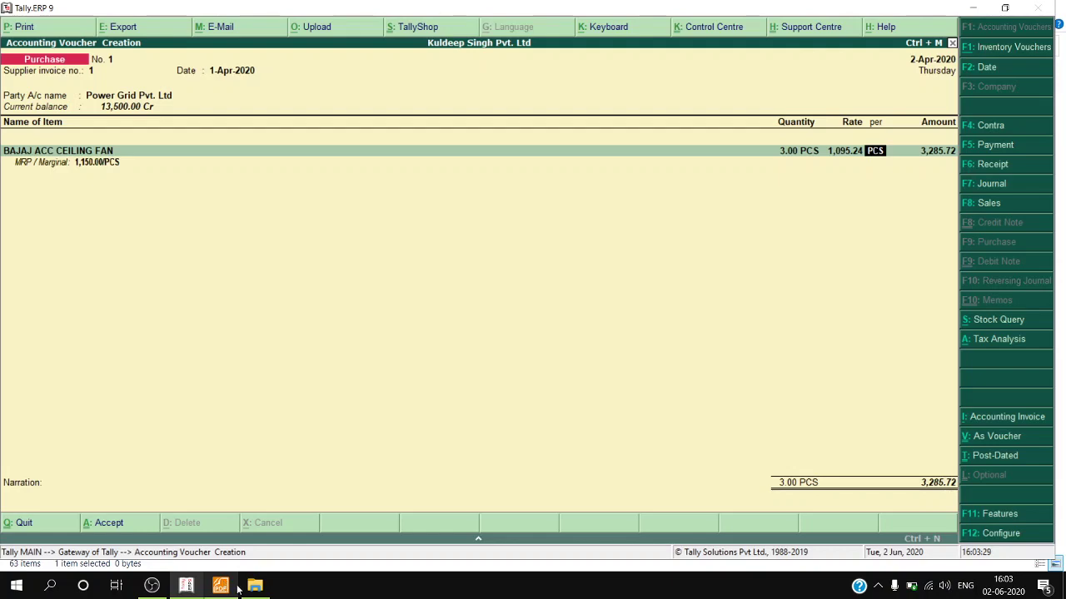
# Step: Recheck the Bajaj fan's bracketed rate in the Foxit Reader notes, then accept its unit and amount in Tally to reach its accounting details
pyautogui.click(221, 586)
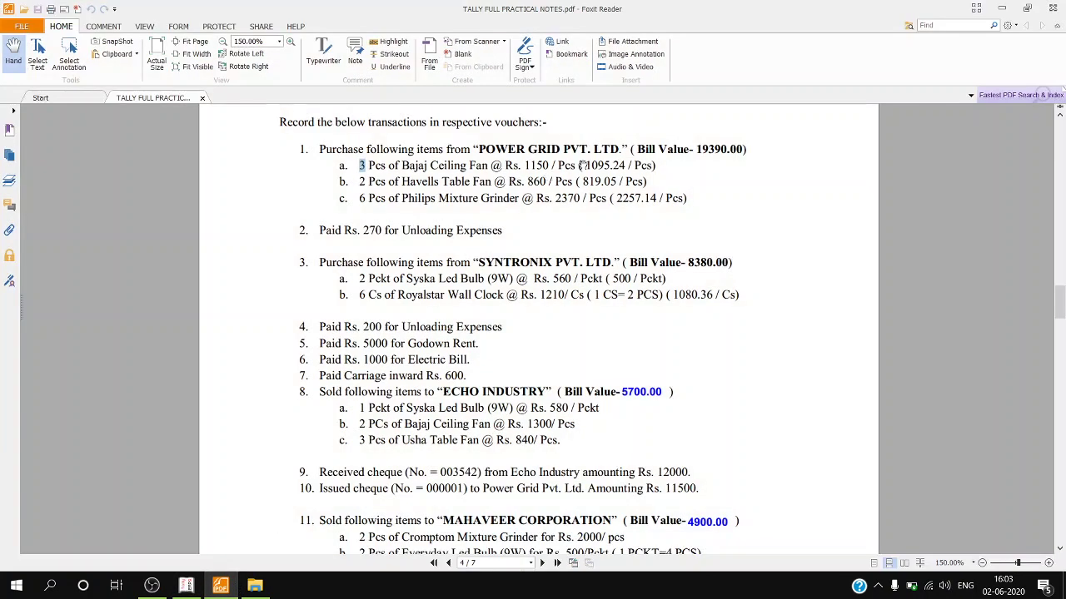
pyautogui.click(186, 586)
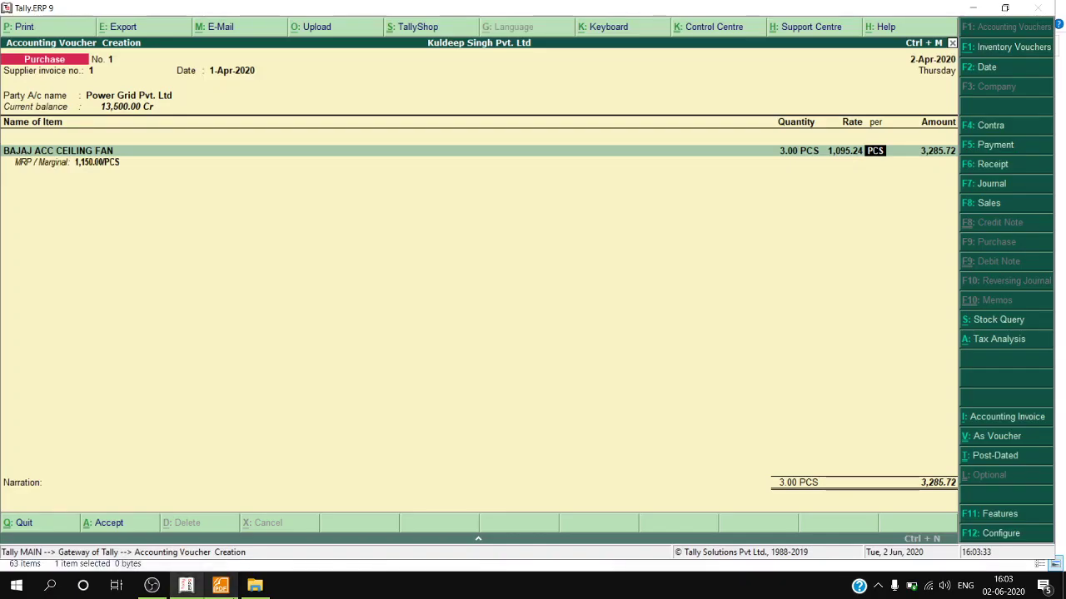
pyautogui.press('Return')
pyautogui.press('Return')
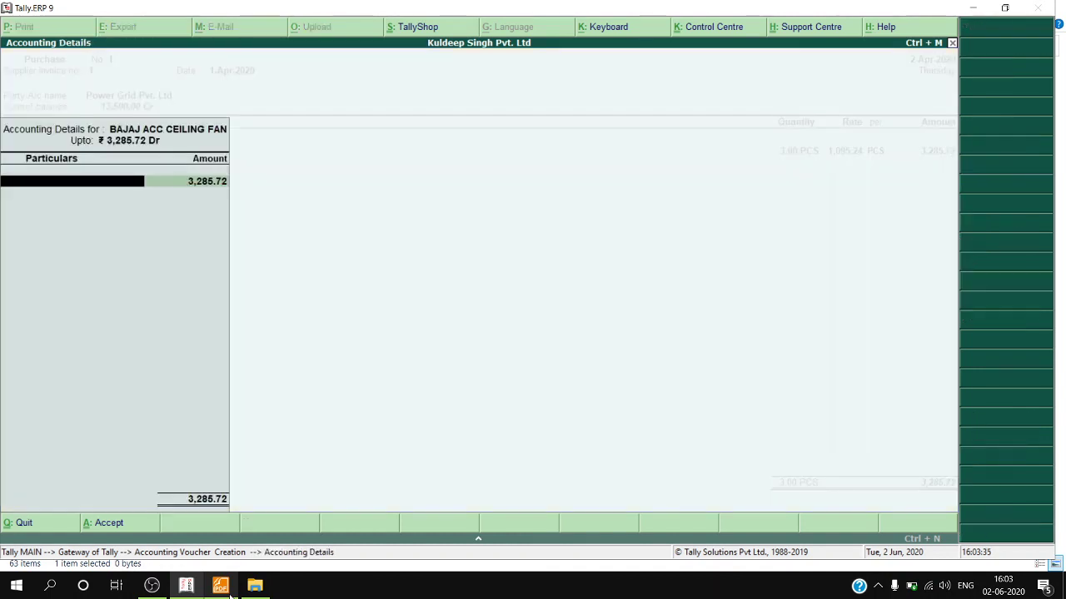
pyautogui.press('Return')
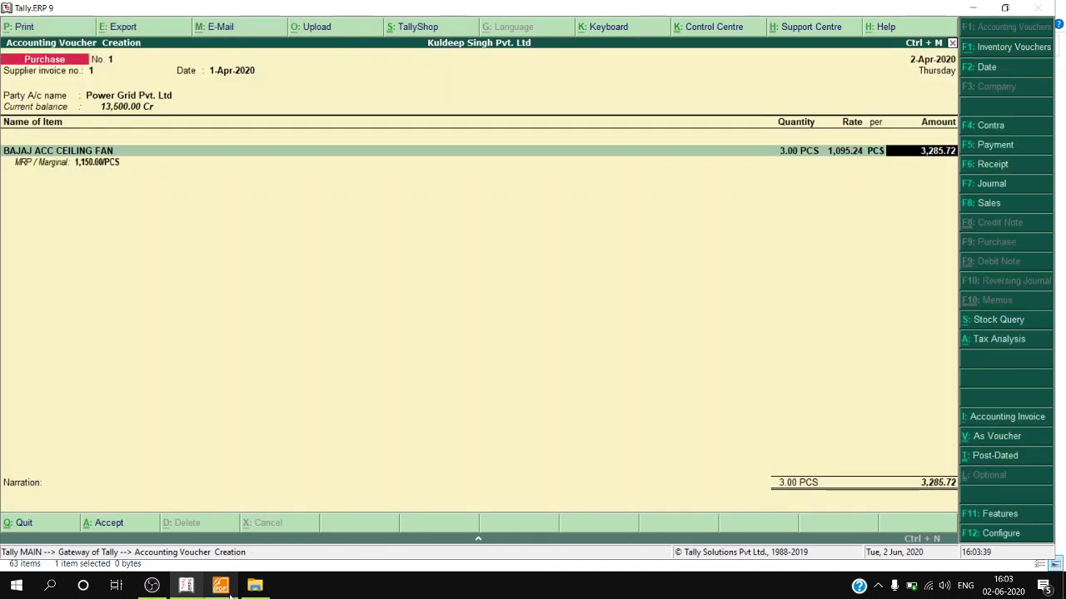
pyautogui.press('Return')
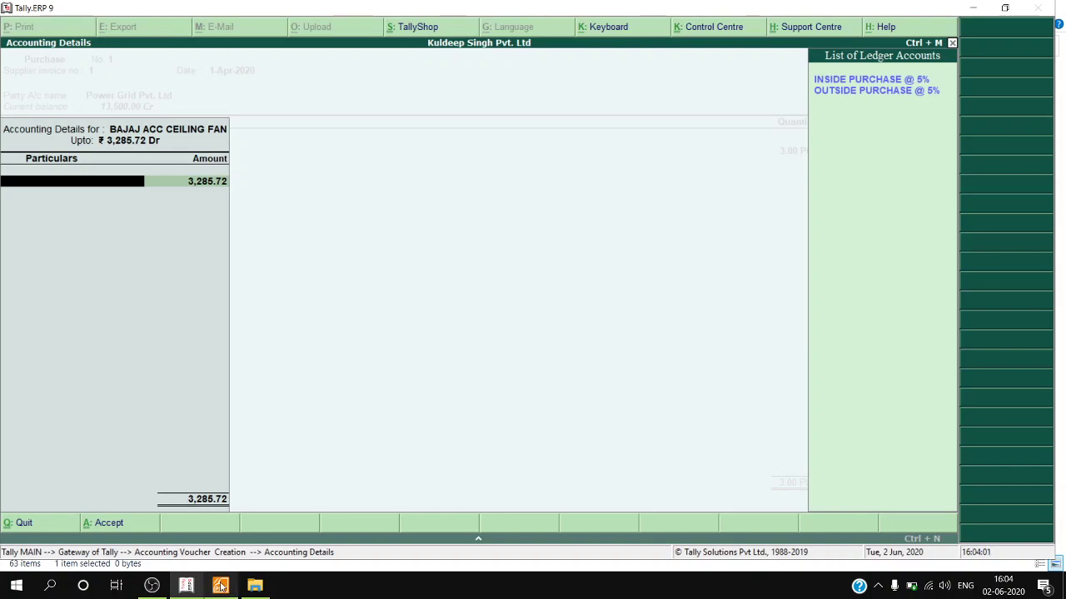
# Step: Switch to the Foxit Reader notes and examine Power Grid Pvt. Ltd.'s state in the GSTIN table of the parties, returning to Tally
pyautogui.click(220, 586)
pyautogui.scroll(1, 475, 251)
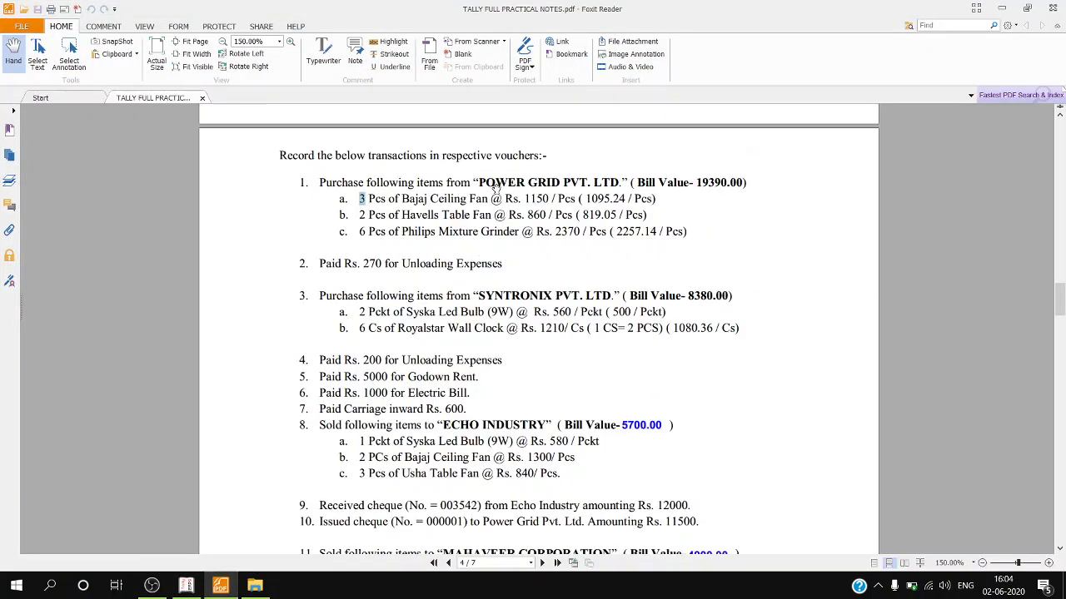
pyautogui.scroll(4, 497, 185)
pyautogui.scroll(15, 497, 184)
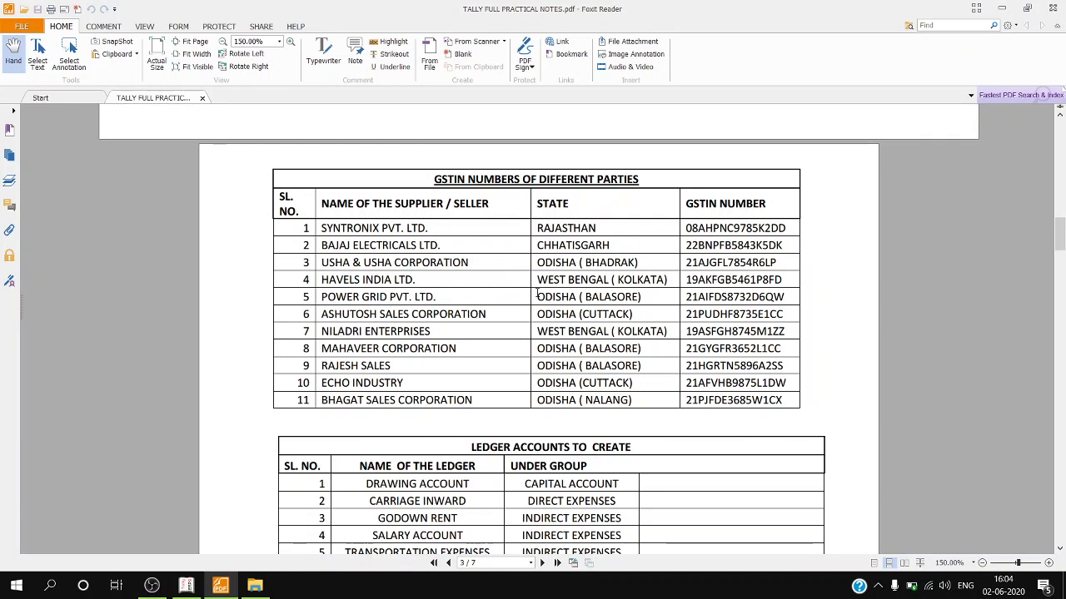
pyautogui.moveTo(537, 296); pyautogui.dragTo(581, 296)
pyautogui.moveTo(439, 297); pyautogui.dragTo(390, 298)
pyautogui.moveTo(322, 298); pyautogui.dragTo(560, 333)
pyautogui.click(189, 587)
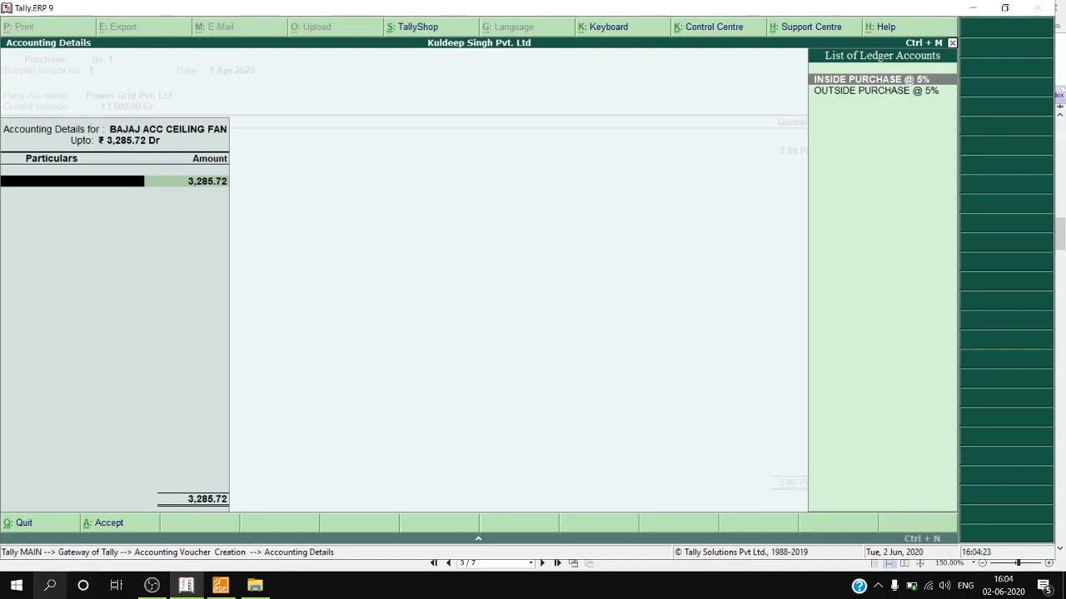
# Step: Switch back to the Foxit Reader notes and examine the items' tax rates in the closing stock details, returning to Tally
pyautogui.click(220, 587)
pyautogui.scroll(-3, 330, 360)
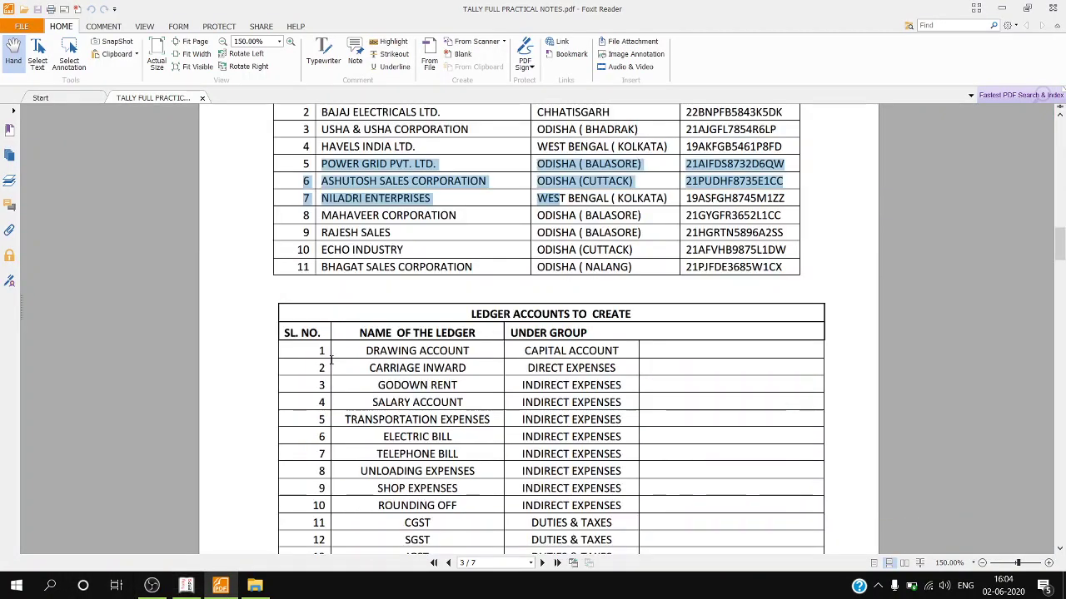
pyautogui.scroll(10, 804, 290)
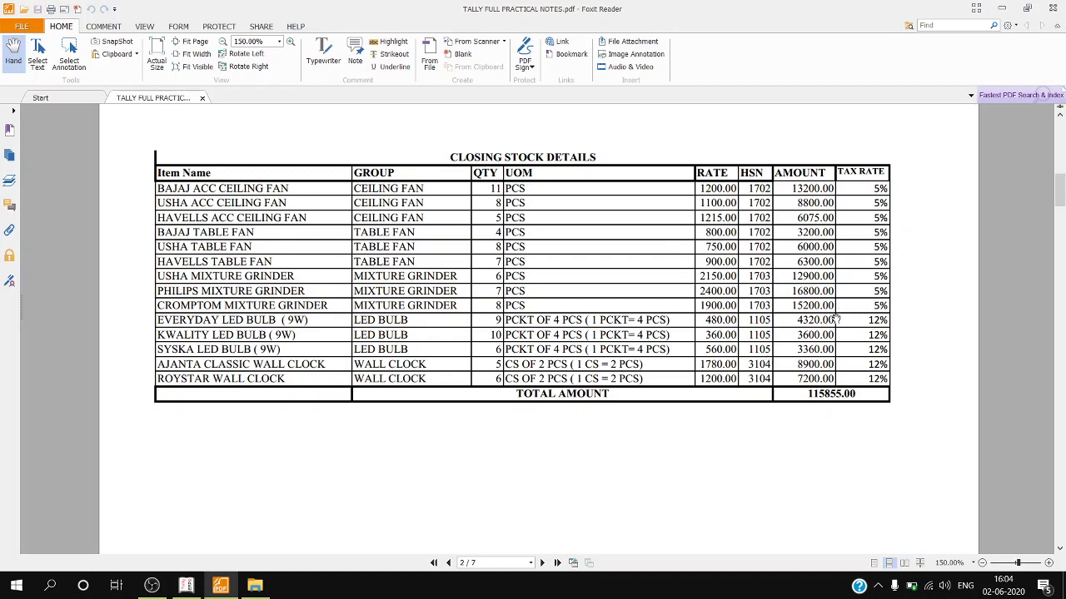
pyautogui.click(186, 586)
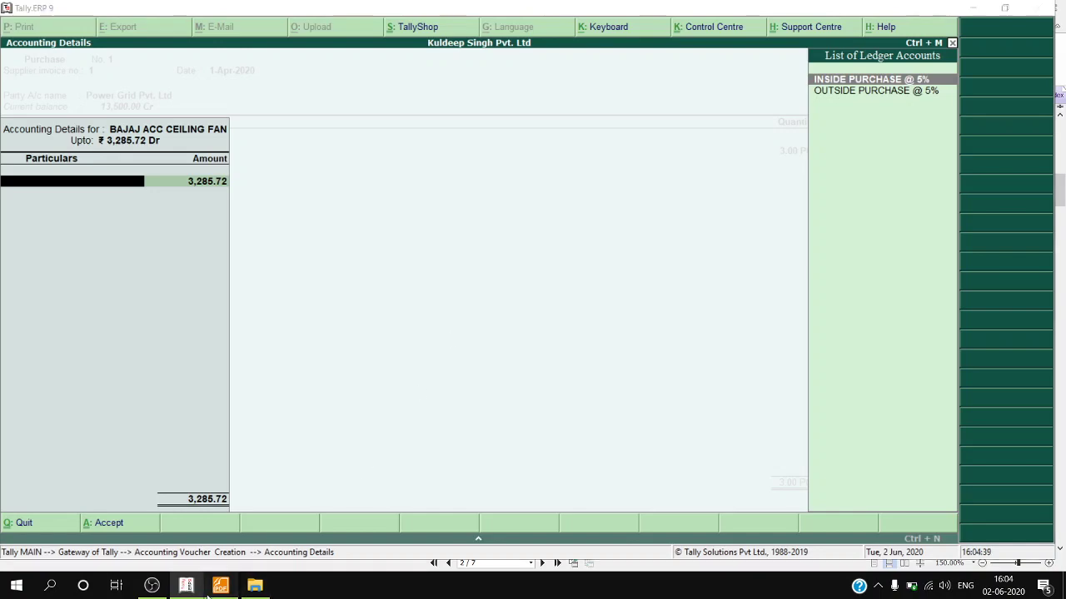
# Step: Recheck transaction 1 in the Foxit Reader notes, and allocate the BAJAJ ACC CEILING FAN amount to INSIDE PURCHASE @ 5% in Tally
pyautogui.click(220, 586)
pyautogui.scroll(-10, 345, 369)
pyautogui.scroll(-10, 347, 365)
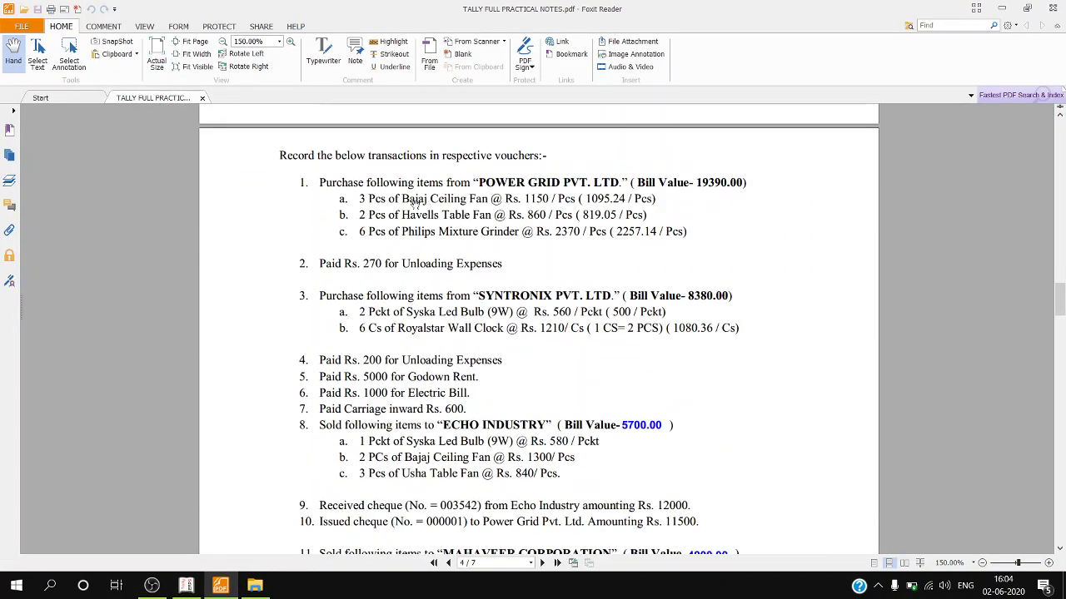
pyautogui.click(187, 586)
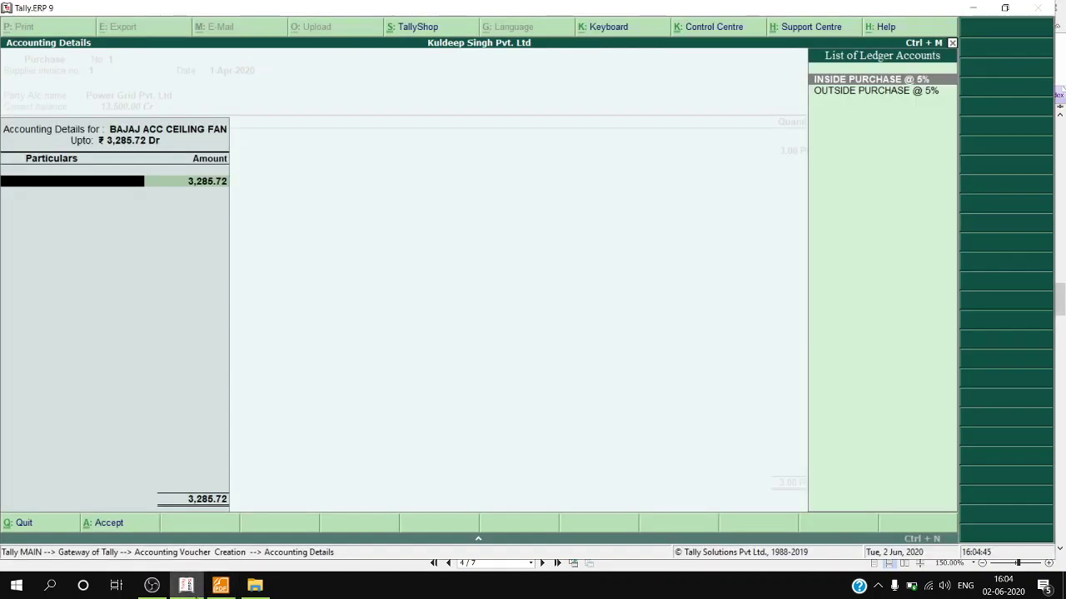
pyautogui.press('Return')
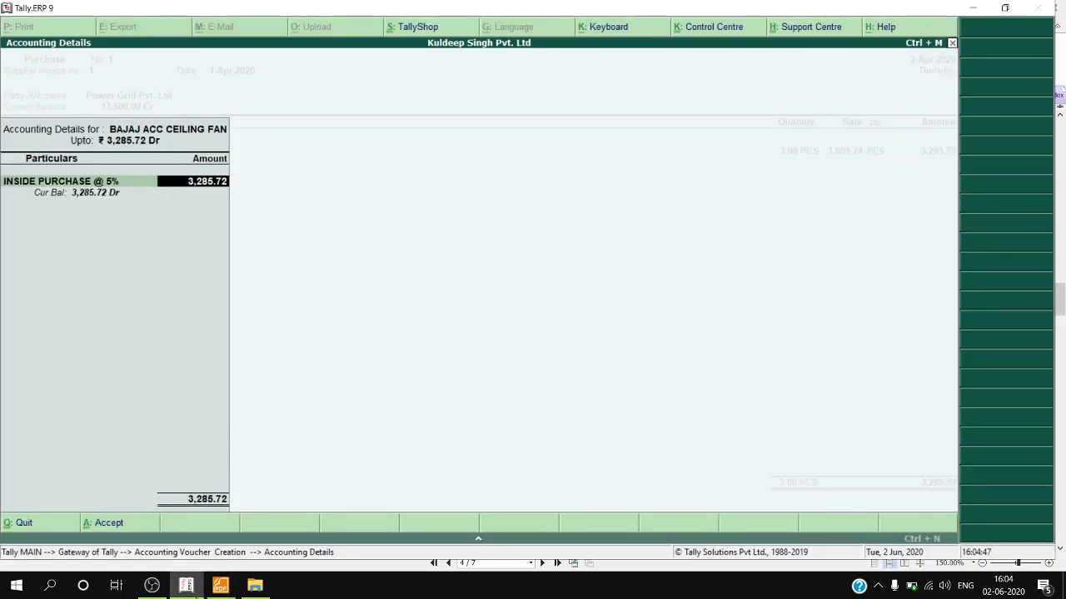
pyautogui.press('Return')
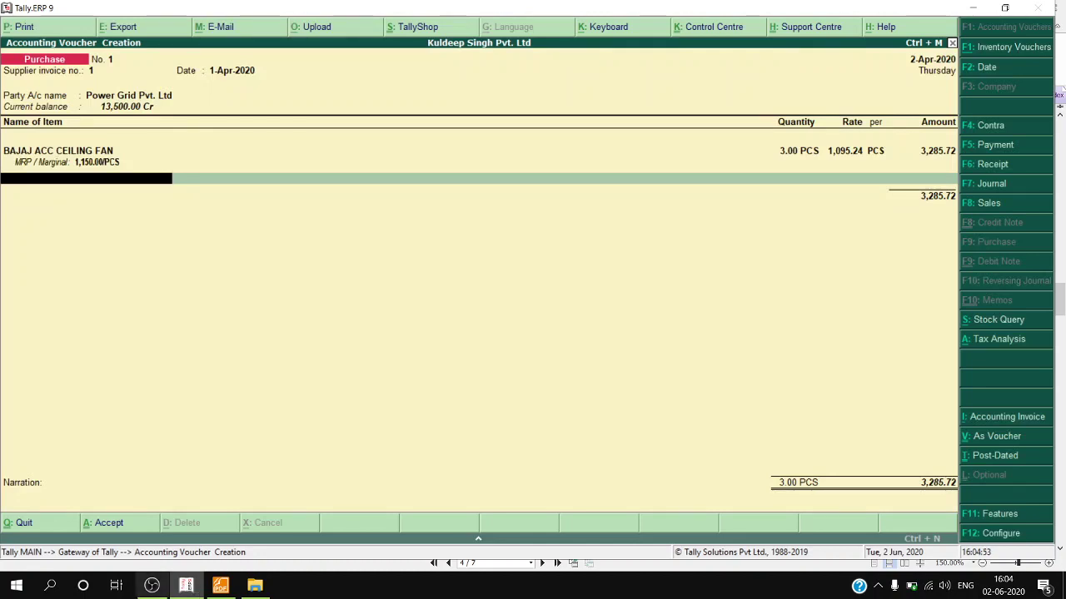
# Step: Look up the second item of transaction 1 in the Foxit Reader notes, and select HAVELLS TABLE FAN as the second purchase item in Tally
pyautogui.click(218, 587)
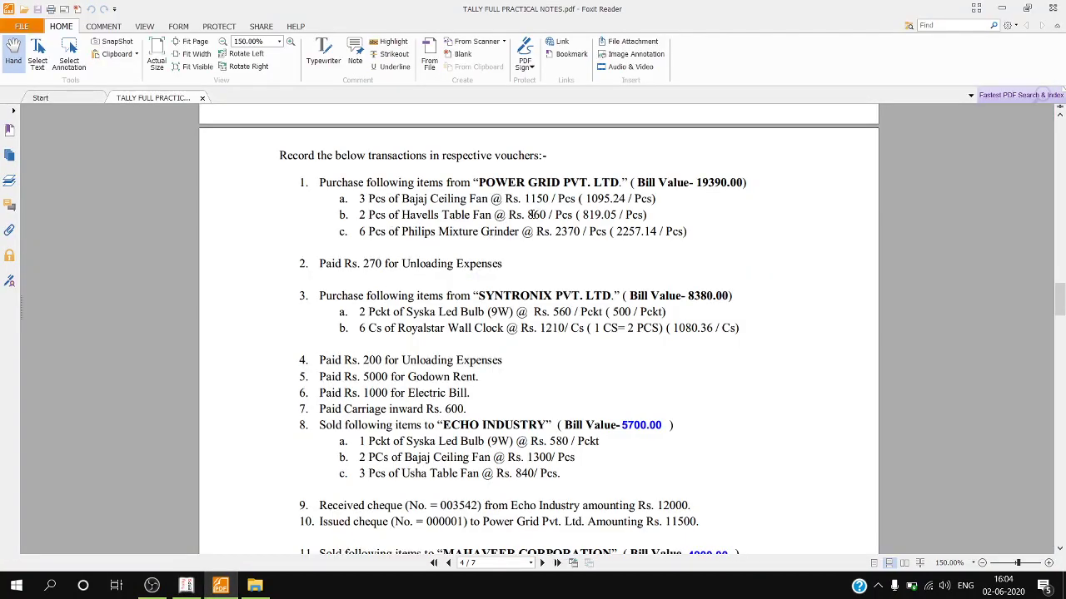
pyautogui.doubleClick(533, 215)
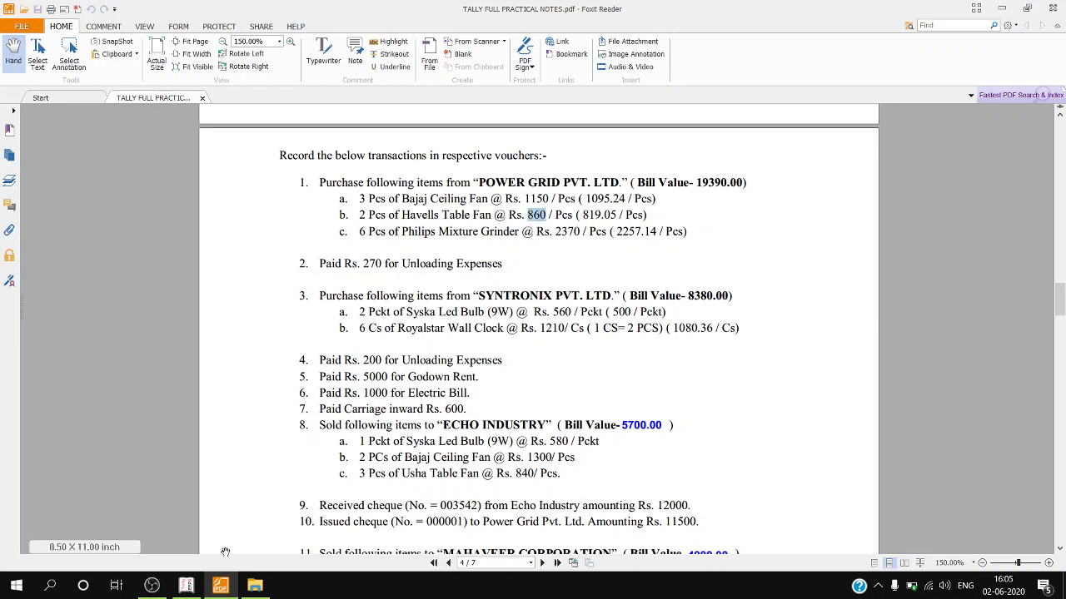
pyautogui.click(221, 586)
pyautogui.write('Have')
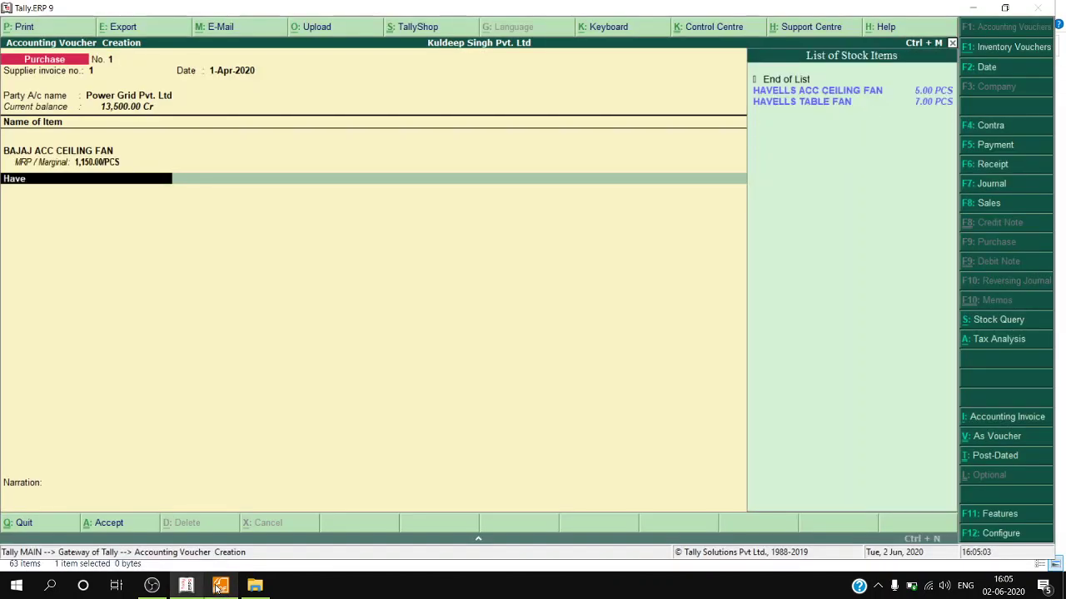
pyautogui.write('l,')
pyautogui.press('Down')
pyautogui.press('Down')
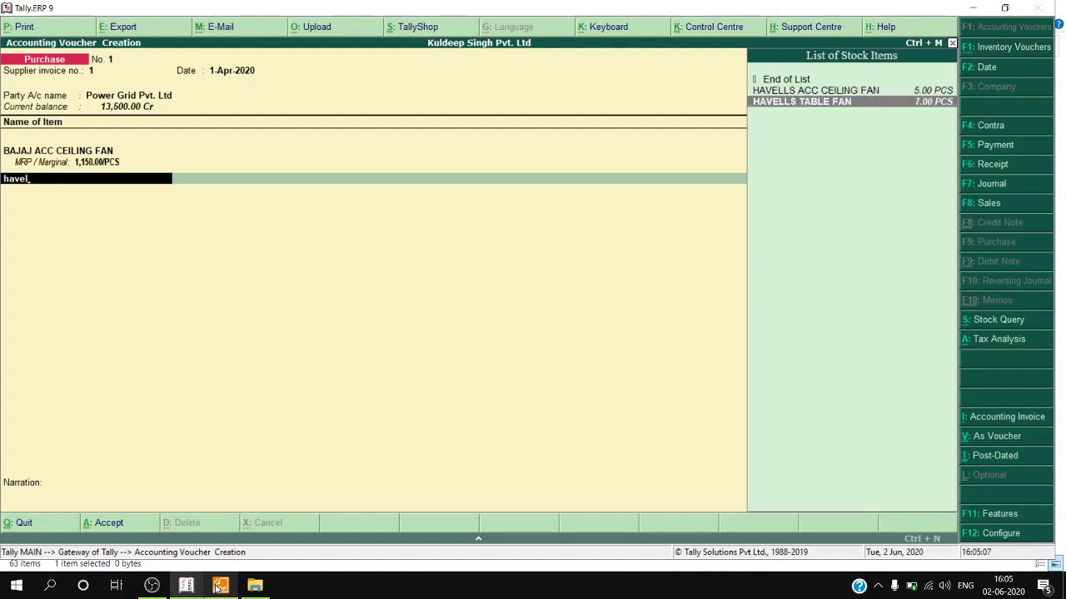
pyautogui.press('Return')
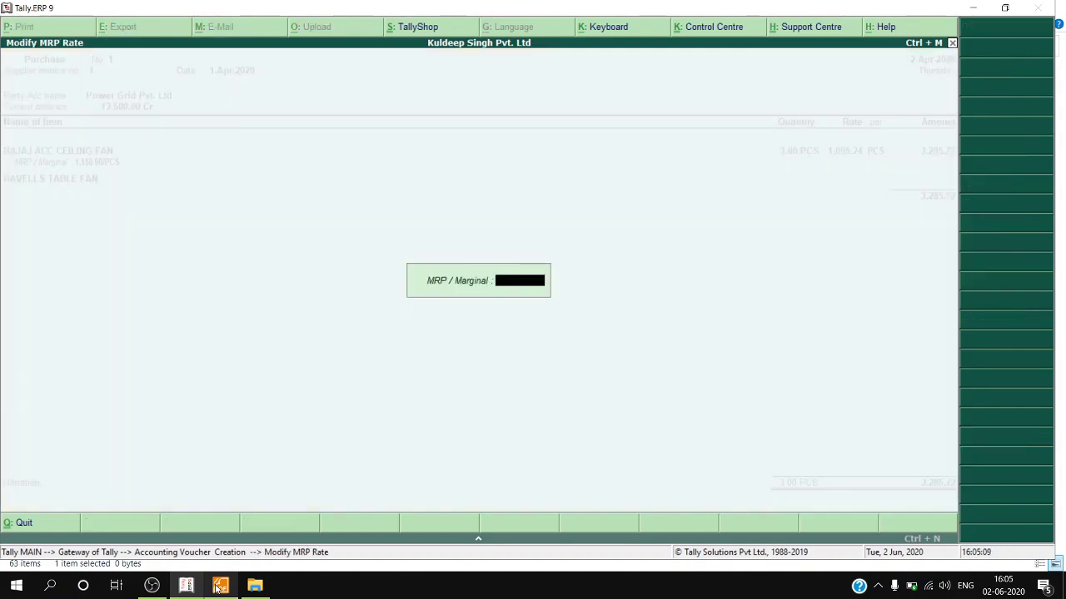
# Step: Recheck the Havells Table Fan's price in the Foxit Reader notes, and set its MRP to 860 per piece in Tally
pyautogui.click(219, 587)
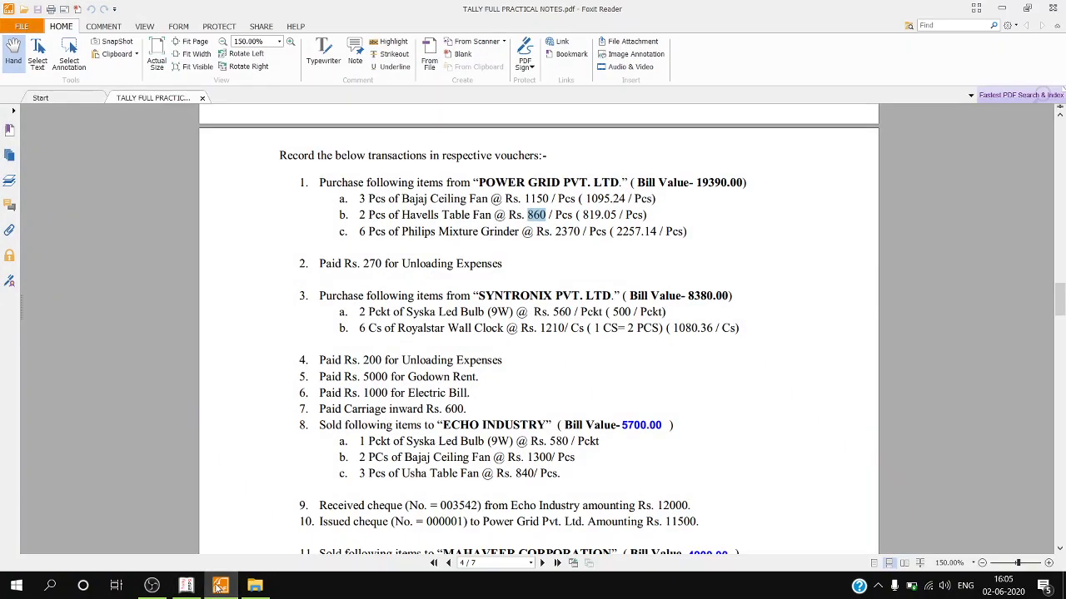
pyautogui.click(219, 586)
pyautogui.write('860')
pyautogui.press('Return')
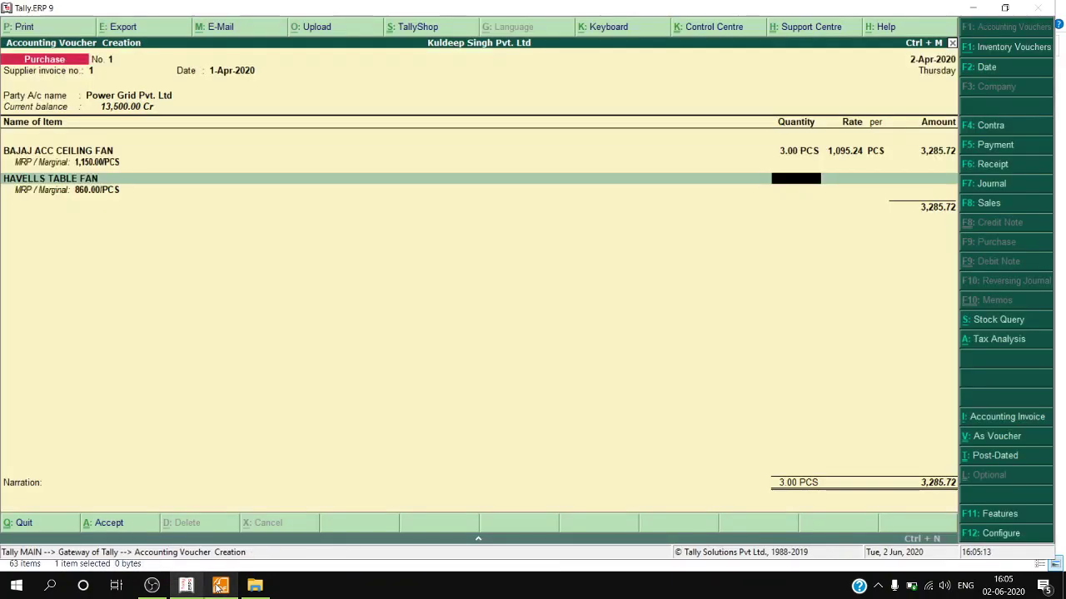
# Step: Check the Havells fan's quantity and bracketed rate in the Foxit Reader notes, and enter 2 PCS at 819.05 in Tally
pyautogui.click(219, 587)
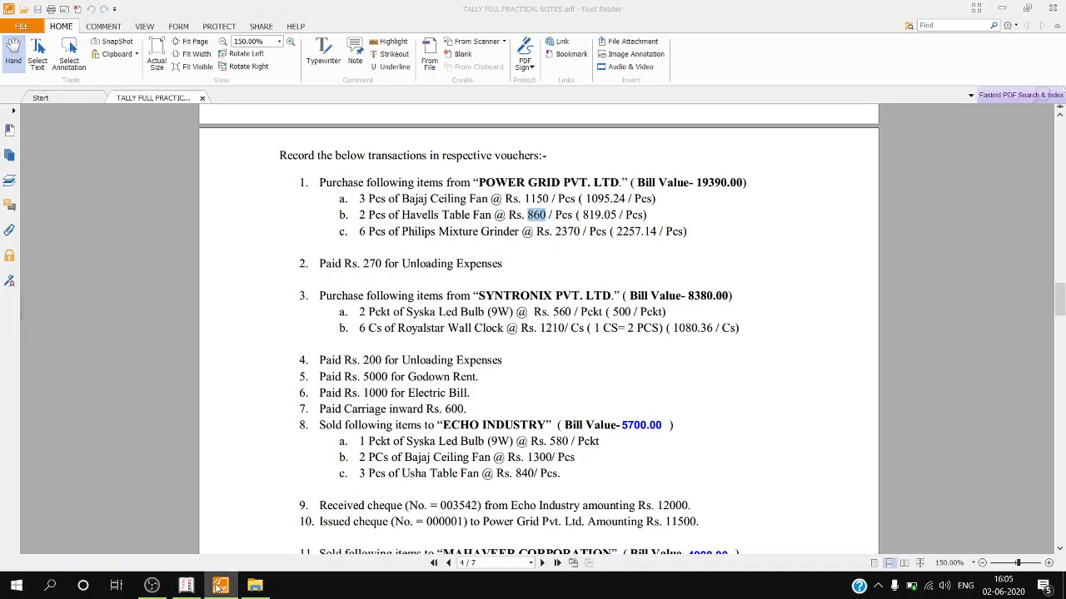
pyautogui.click(219, 587)
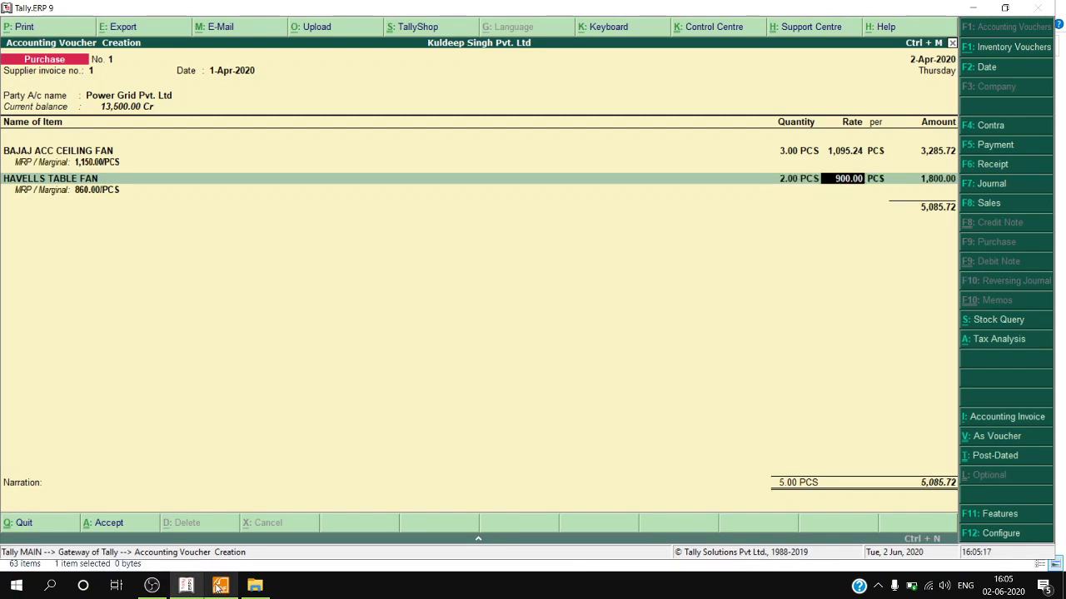
pyautogui.click(219, 587)
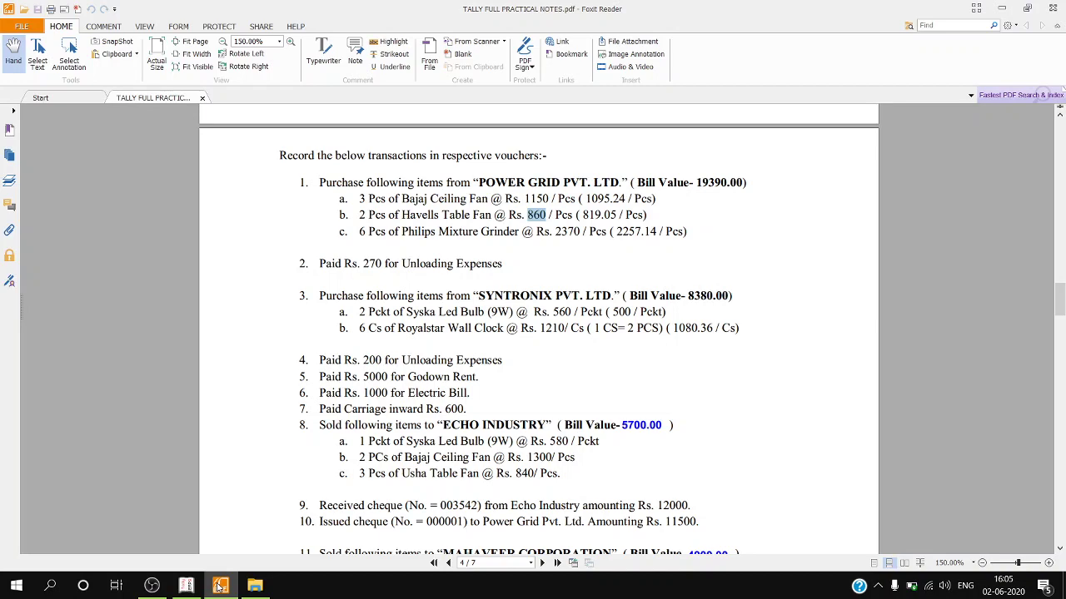
pyautogui.click(219, 586)
pyautogui.write('819.')
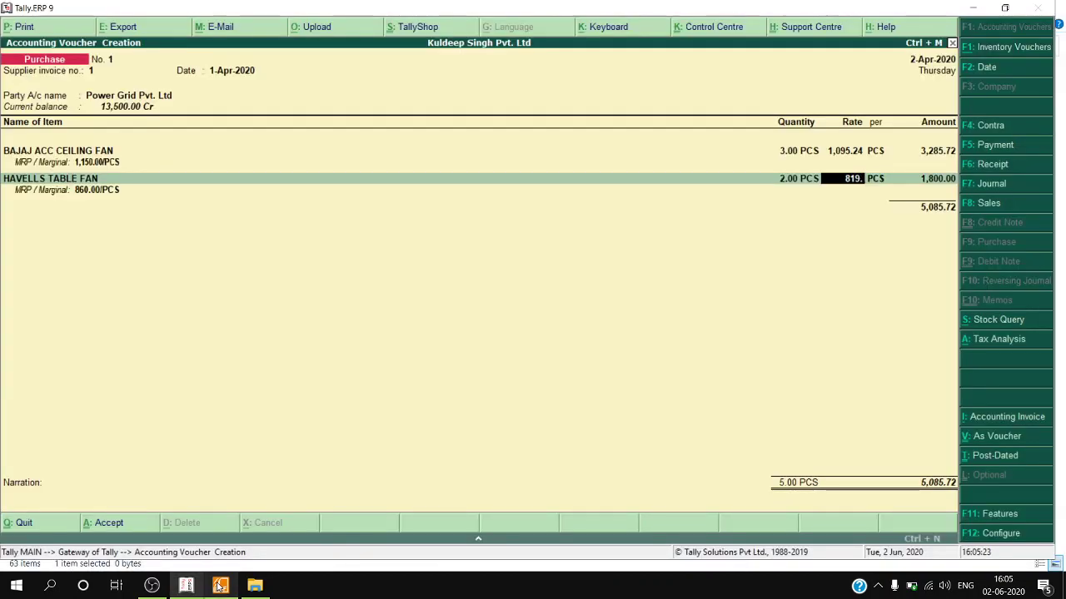
pyautogui.write('05')
pyautogui.press('Return')
pyautogui.press('Return')
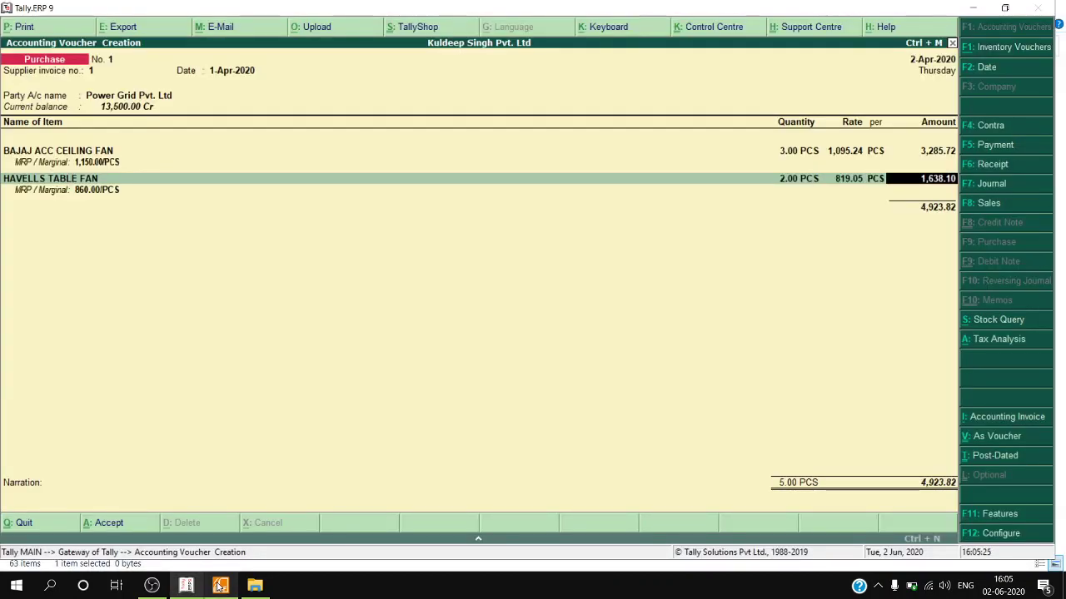
# Step: Allocate the HAVELLS TABLE FAN amount to the INSIDE PURCHASE @ 5% ledger
pyautogui.press('Return')
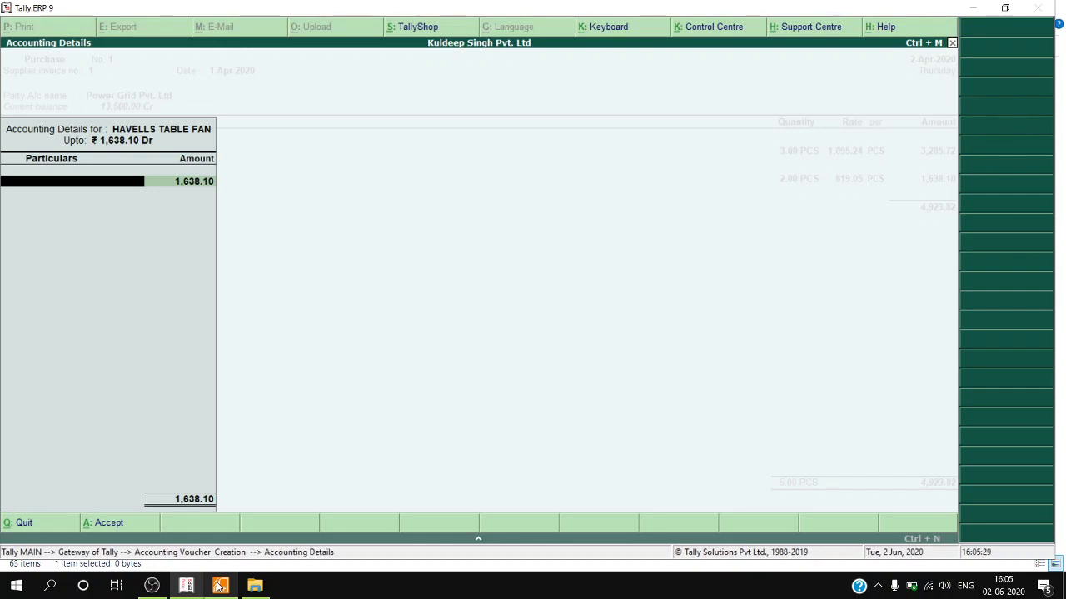
pyautogui.press('space')
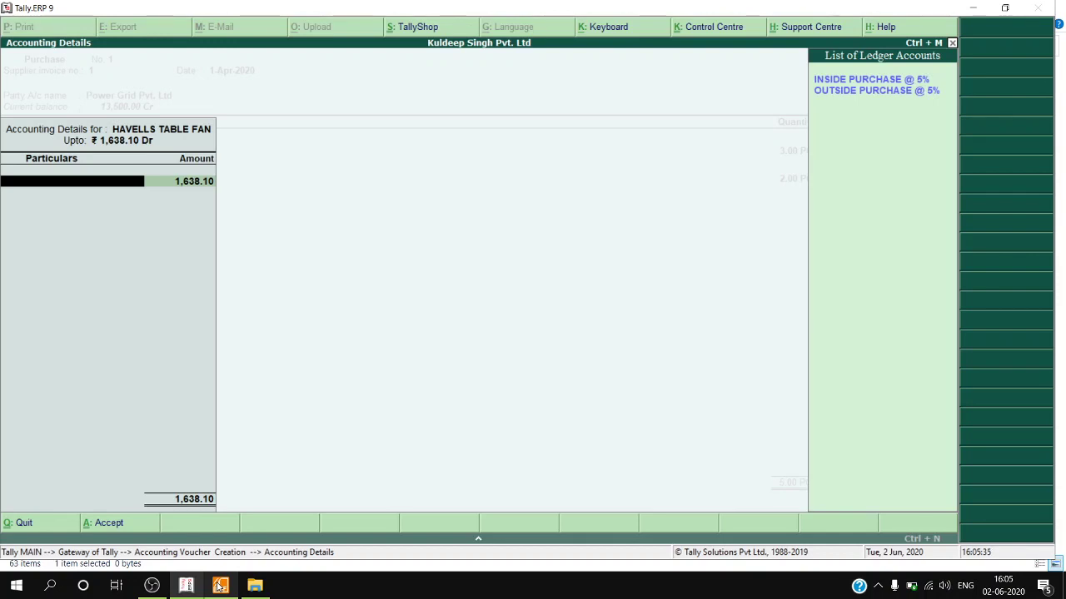
pyautogui.press('Down')
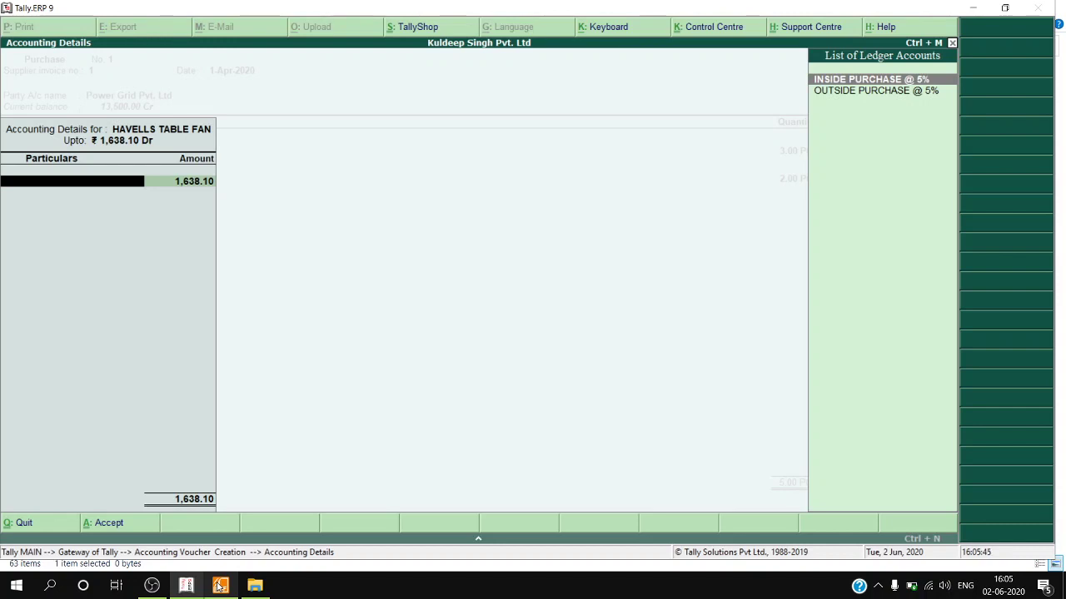
pyautogui.press('Down')
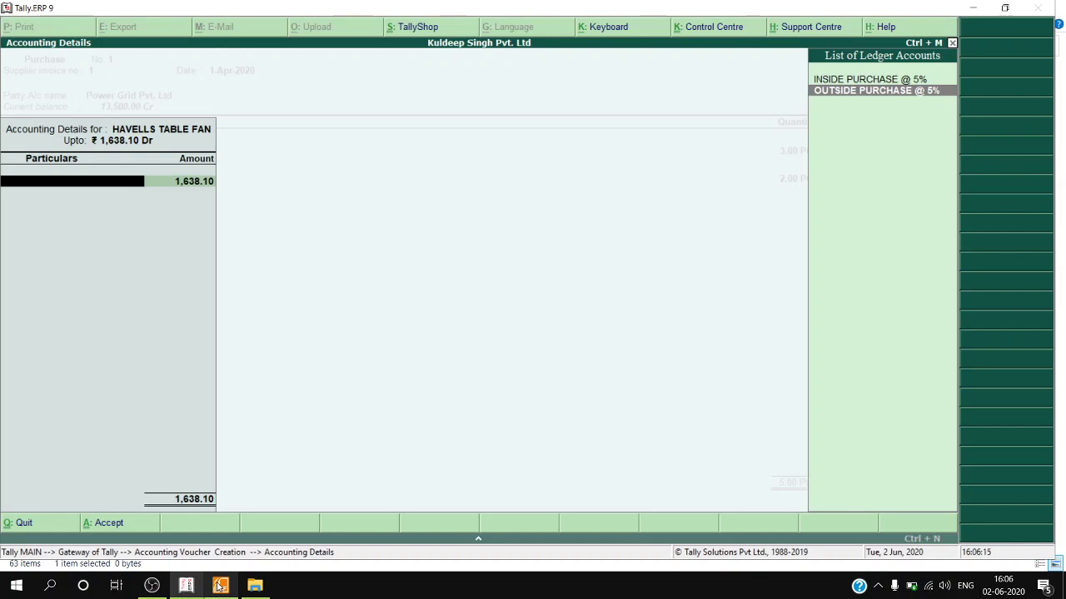
pyautogui.press('Up')
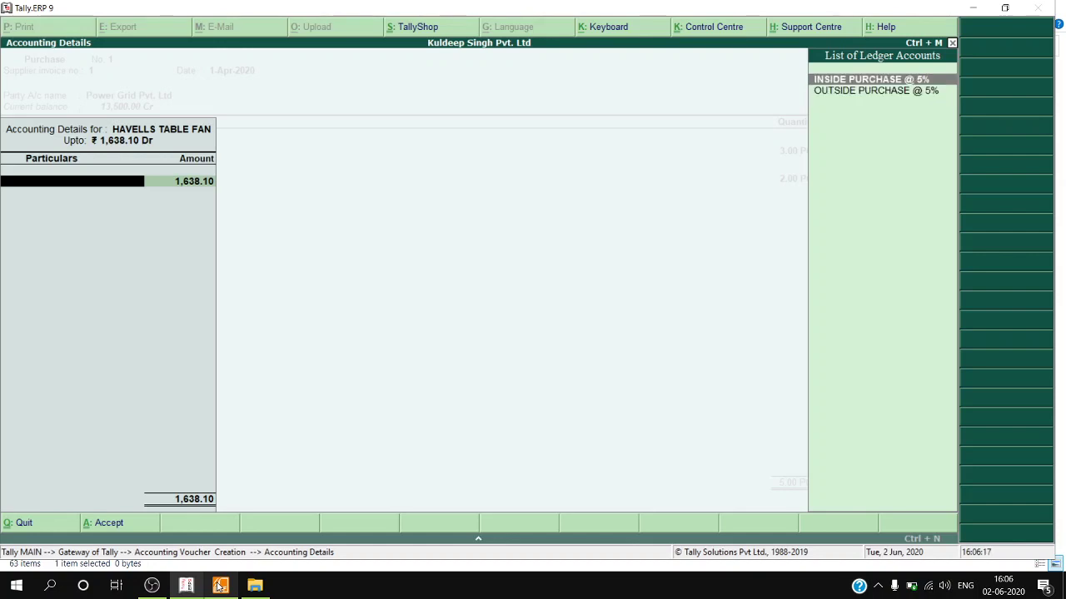
pyautogui.press('Return')
pyautogui.press('Return')
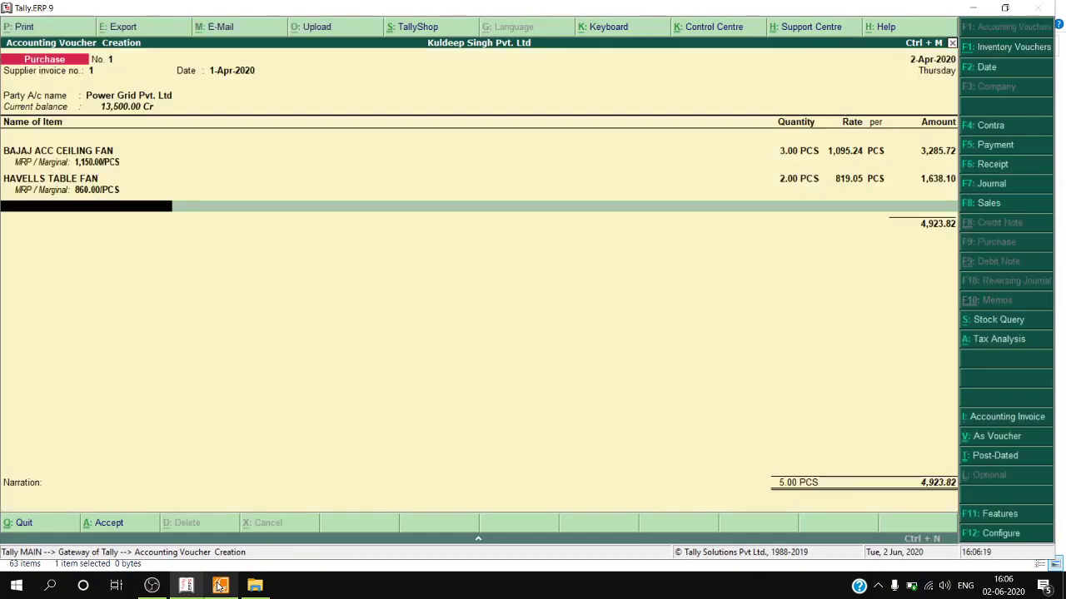
# Step: Look up the third item of transaction 1 in the Foxit Reader notes, and select PHILIPS MIXTURE GRINDER as the third purchase item in Tally
pyautogui.click(220, 585)
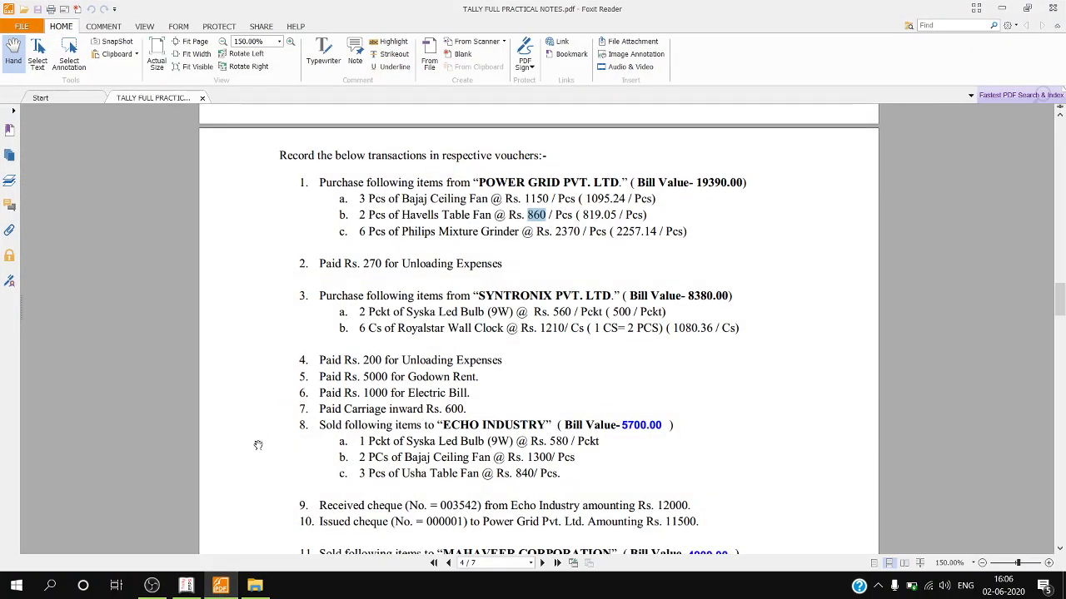
pyautogui.click(188, 591)
pyautogui.write('Philip')
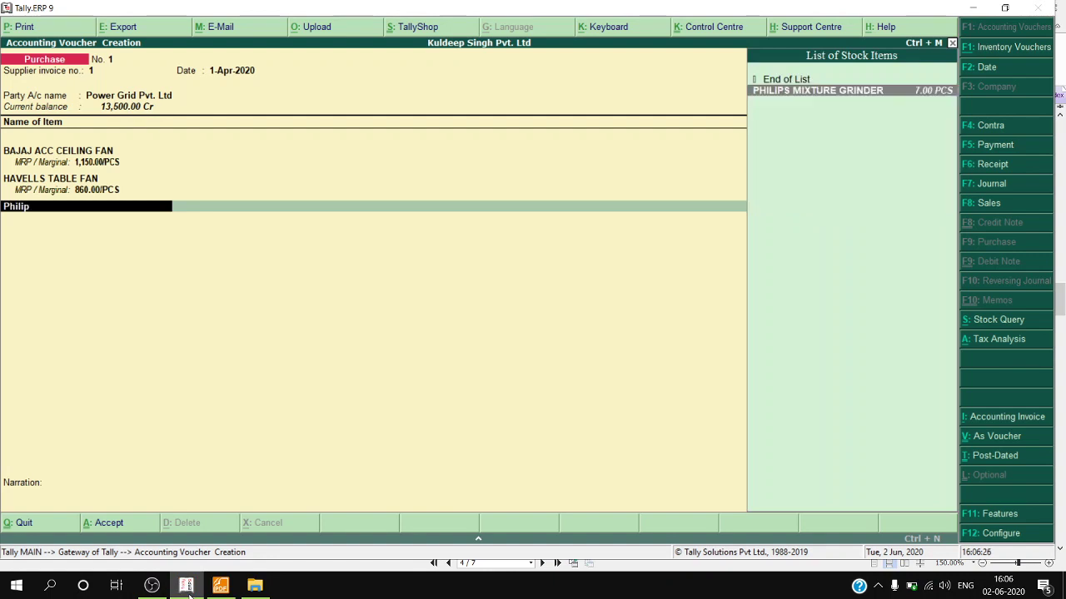
pyautogui.press('Return')
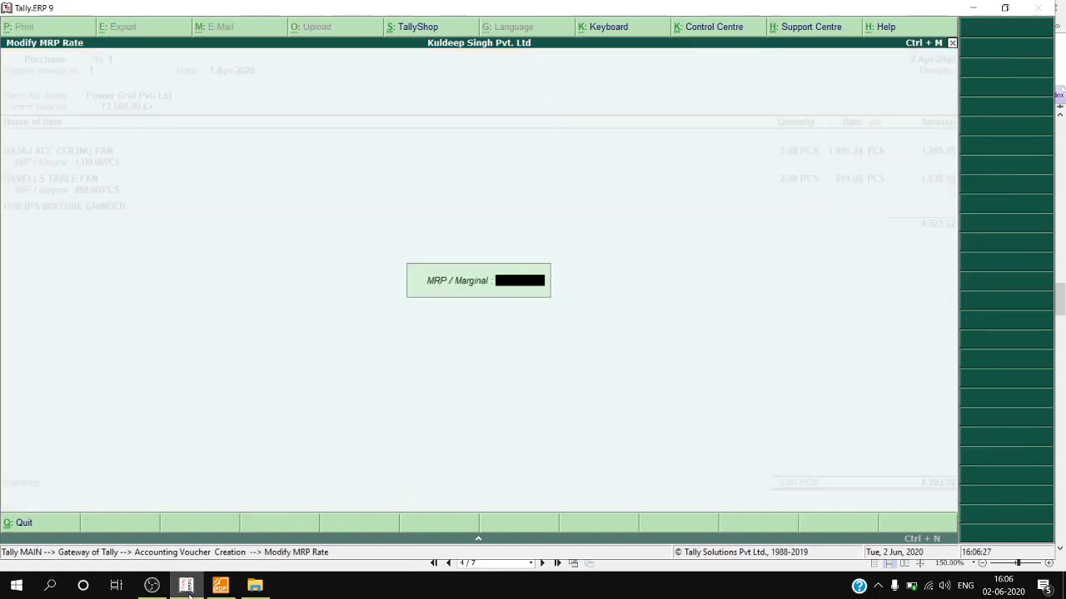
# Step: Check the Philips Mixture Grinder's price in the Foxit Reader notes, and set its MRP to 2370 per piece in Tally
pyautogui.click(255, 585)
pyautogui.click(220, 585)
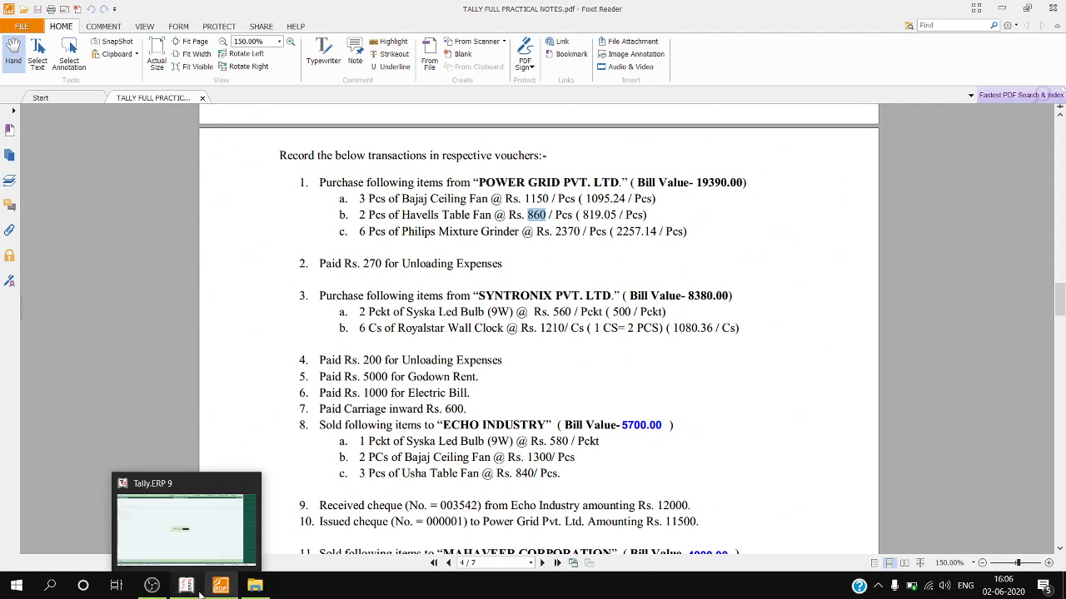
pyautogui.click(199, 593)
pyautogui.write('2370')
pyautogui.press('Return')
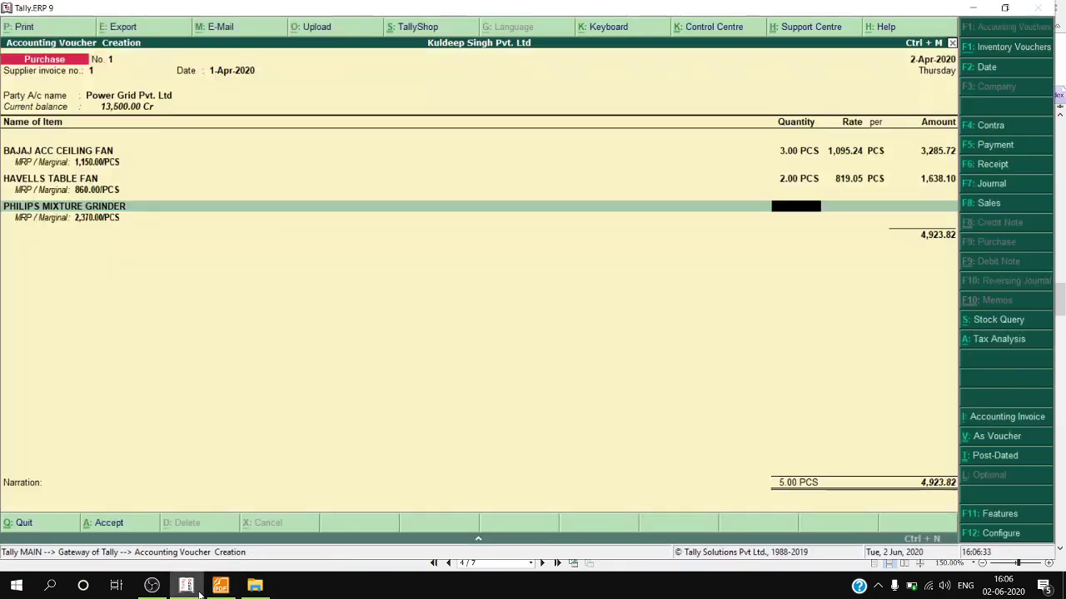
# Step: Check the grinder's quantity and bracketed rate in the Foxit Reader notes, and enter 6 PCS at 2257.14 in Tally
pyautogui.click(218, 587)
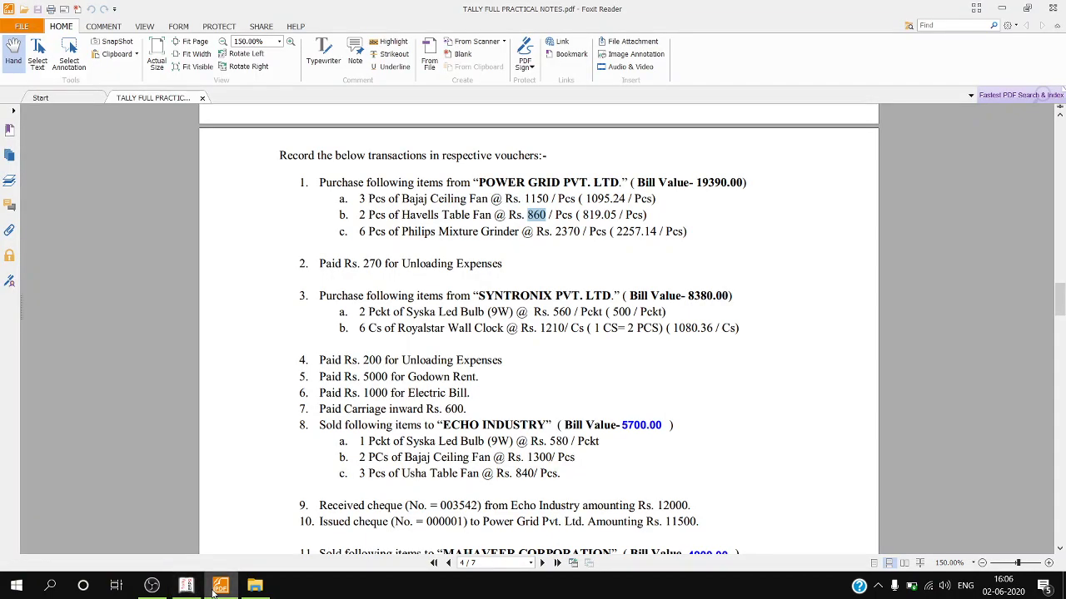
pyautogui.click(214, 589)
pyautogui.write('22')
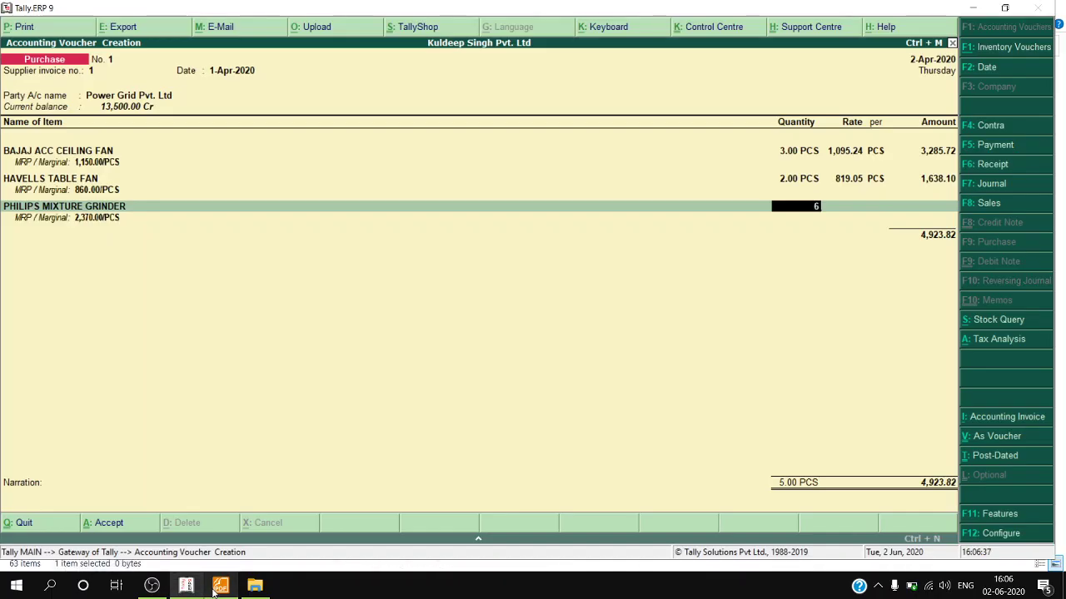
pyautogui.write('57.14')
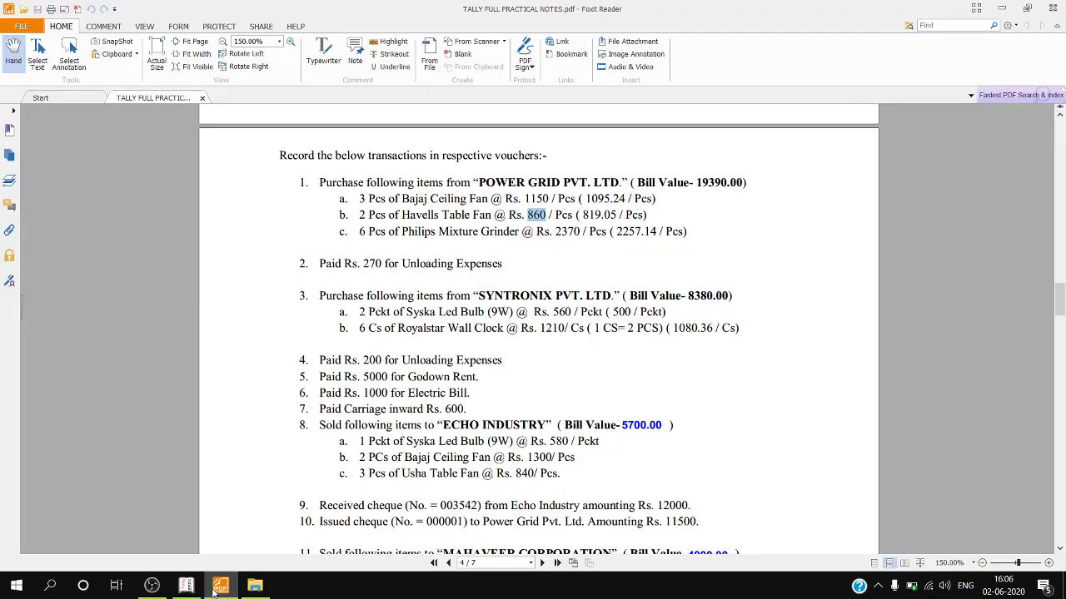
pyautogui.click(215, 589)
pyautogui.press('Return')
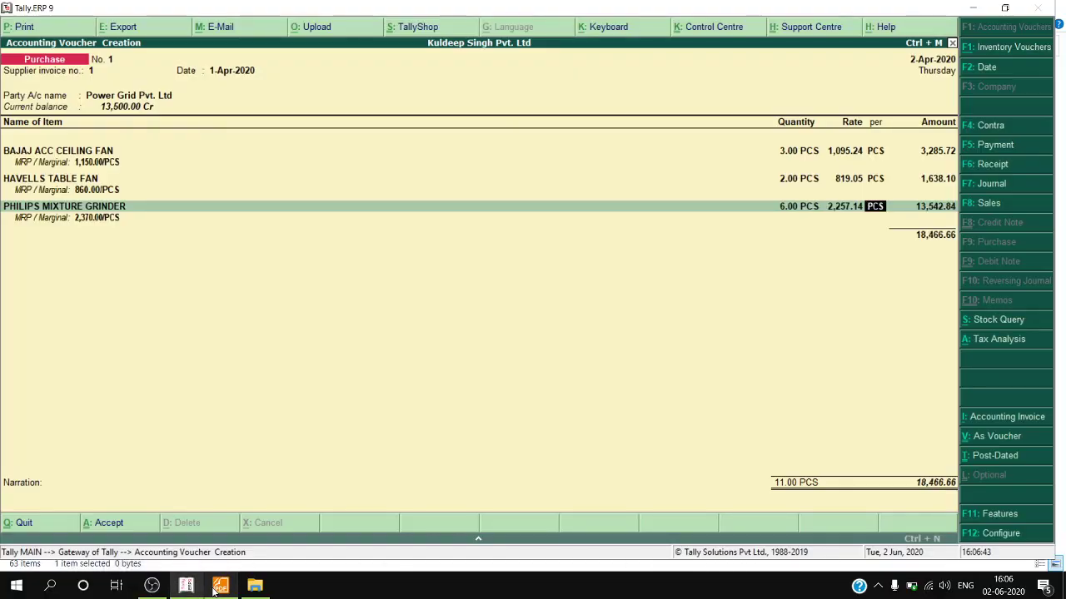
# Step: Allocate the PHILIPS MIXTURE GRINDER amount to the INSIDE PURCHASE @ 5% ledger
pyautogui.press('Return')
pyautogui.press('Return')
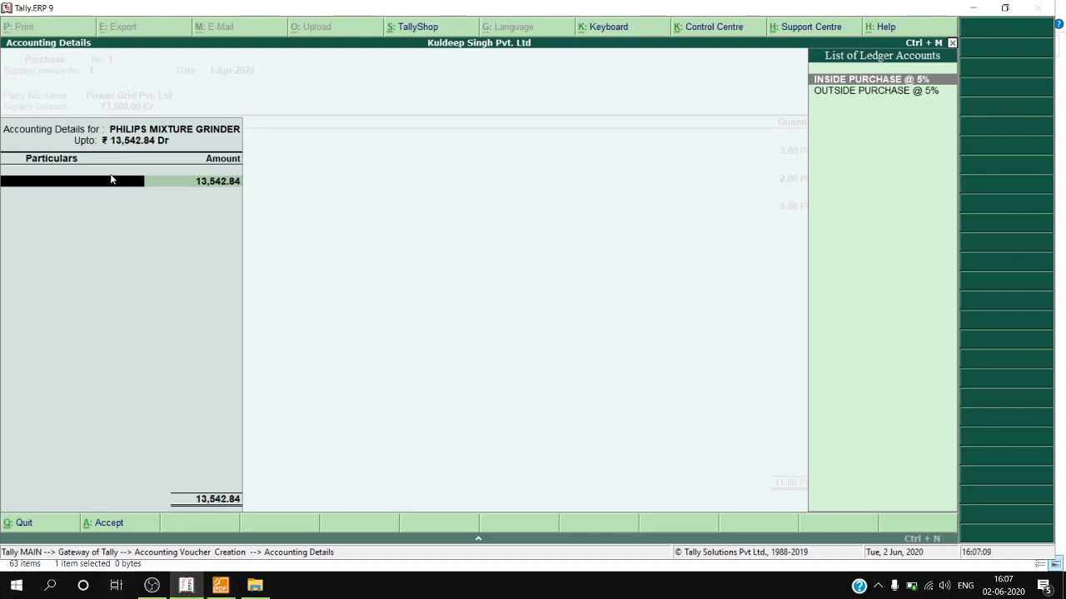
pyautogui.press('Return')
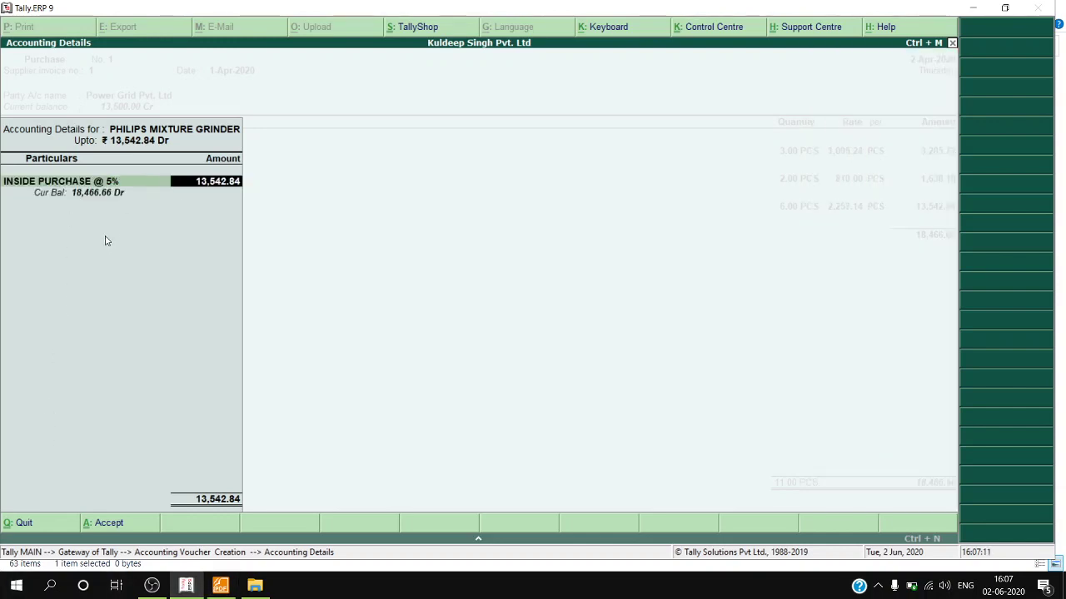
pyautogui.press('Return')
pyautogui.press('Return')
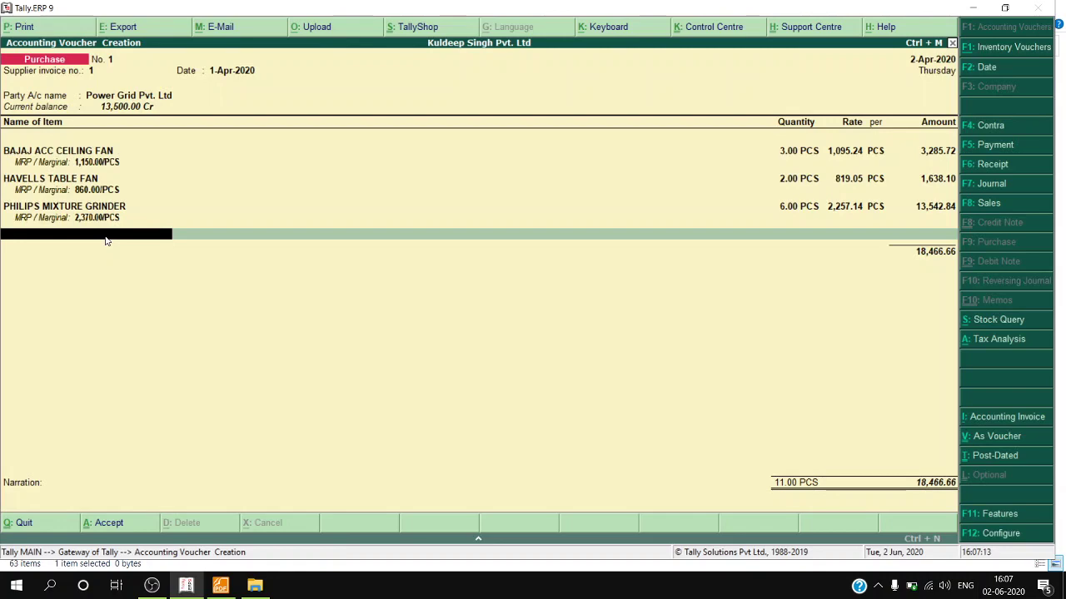
# Step: Recheck transaction 1 in the Foxit Reader notes, then end the item list in Tally and add the CGST and SGST ledgers
pyautogui.click(221, 587)
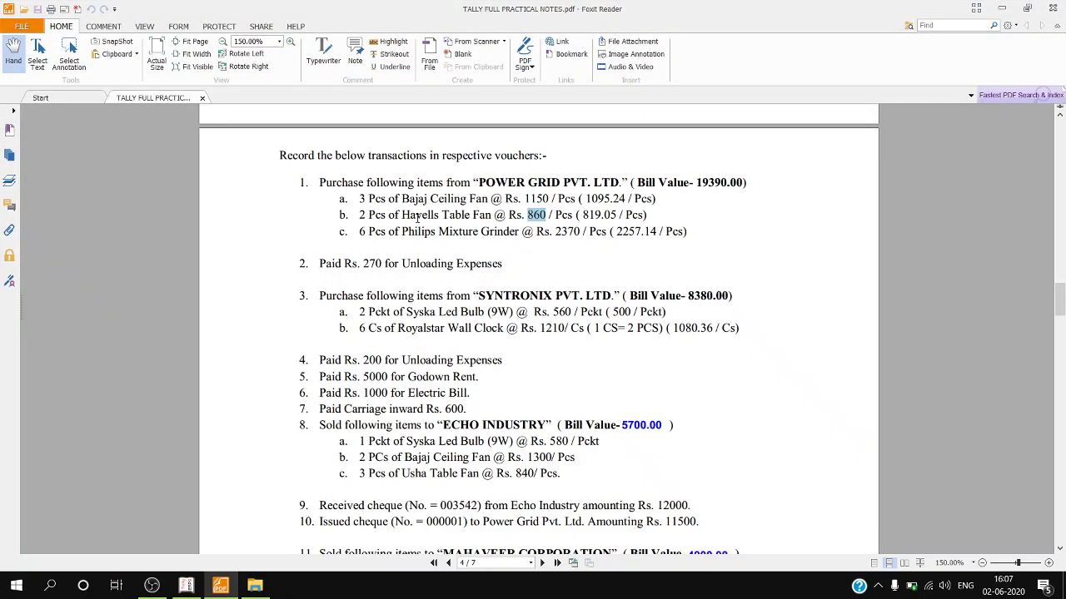
pyautogui.click(229, 586)
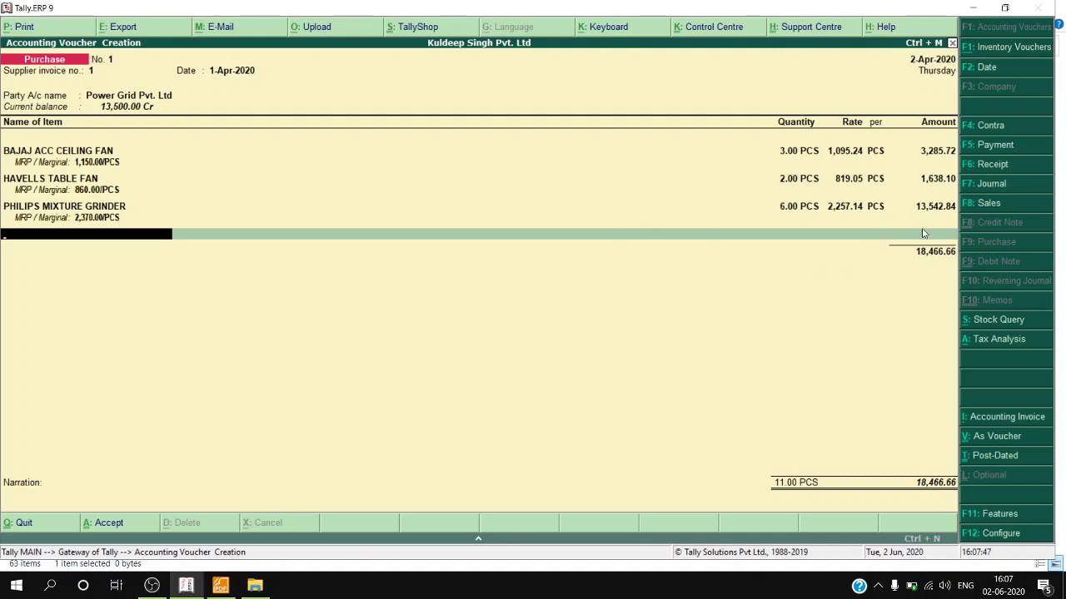
pyautogui.press('Return')
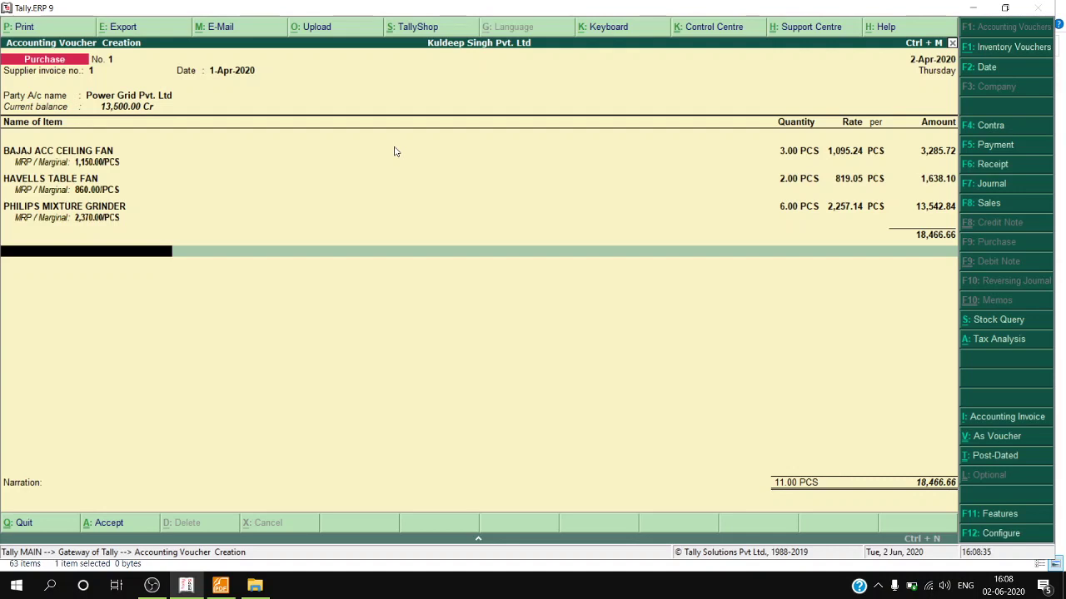
pyautogui.write('Cgs')
pyautogui.press('Return')
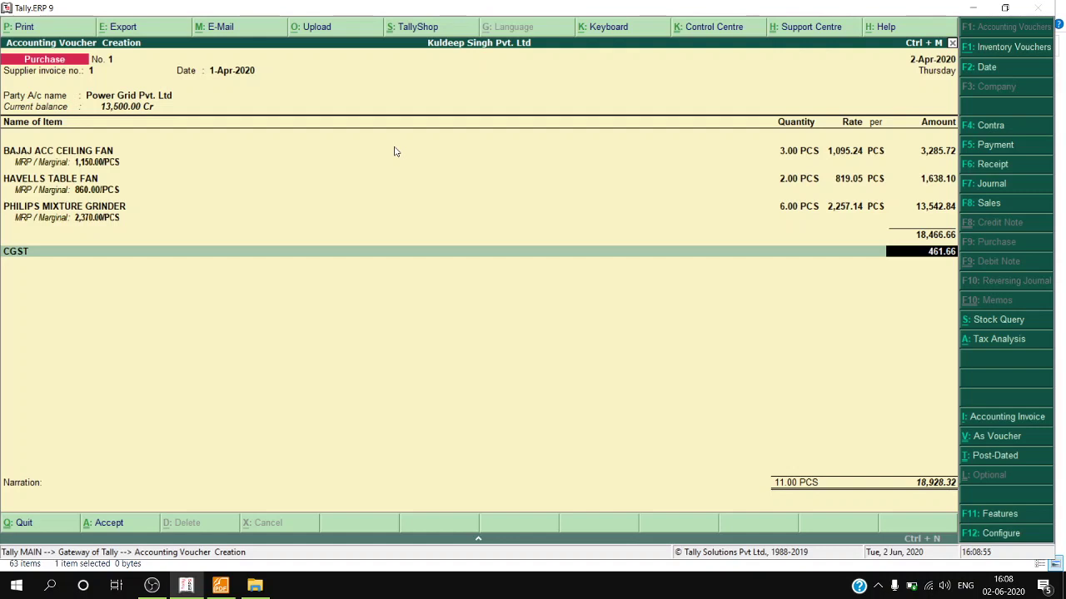
pyautogui.press('Return')
pyautogui.write('Sg')
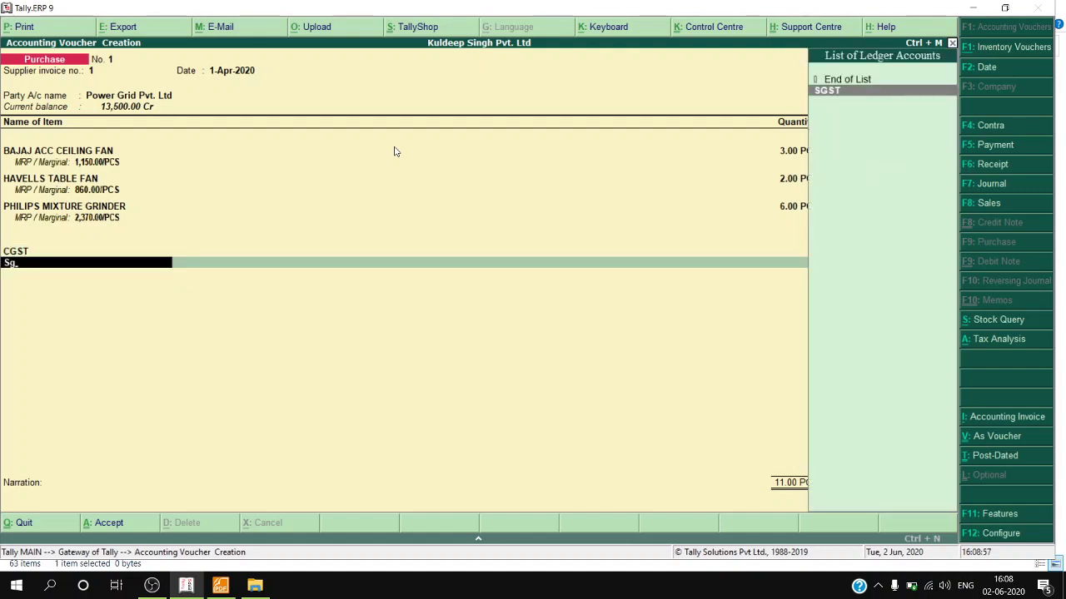
pyautogui.press('Return')
pyautogui.press('Return')
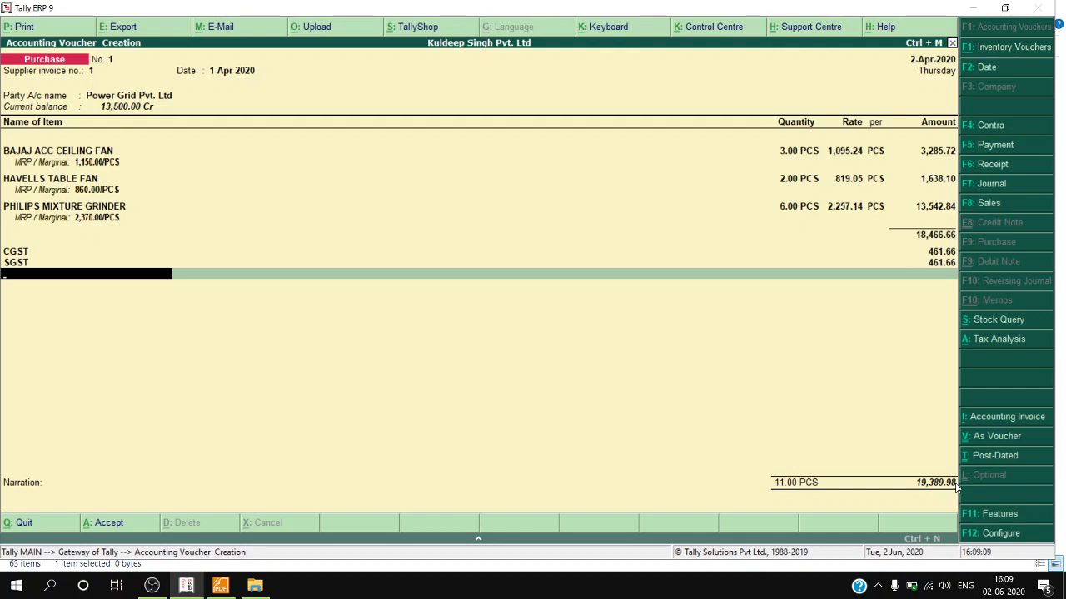
# Step: Add the ROUNDING OFF ledger below SGST with its automatically calculated amount
pyautogui.write('Rou')
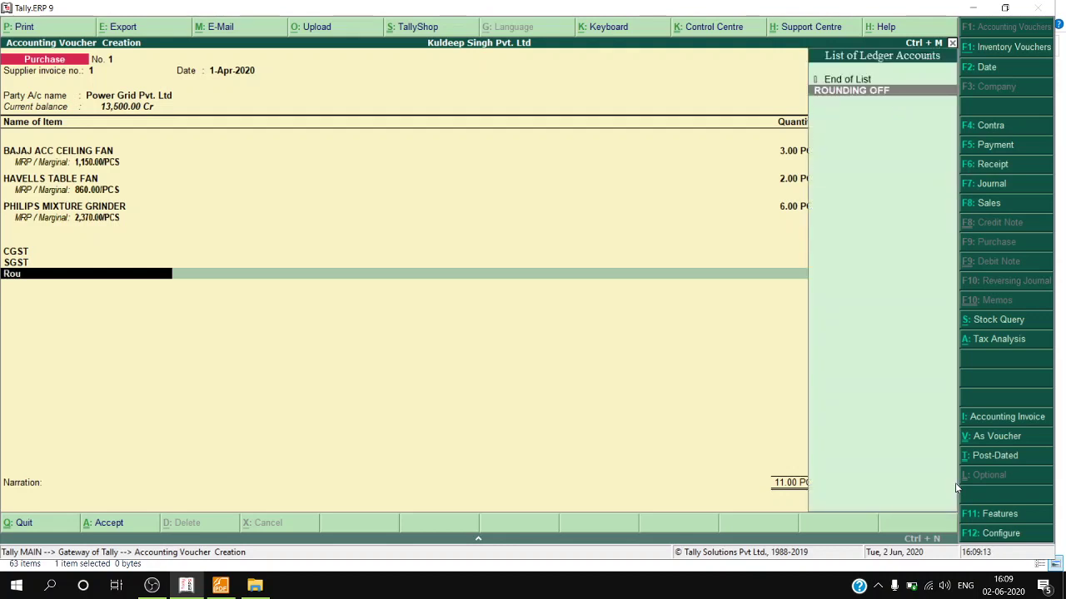
pyautogui.press('Return')
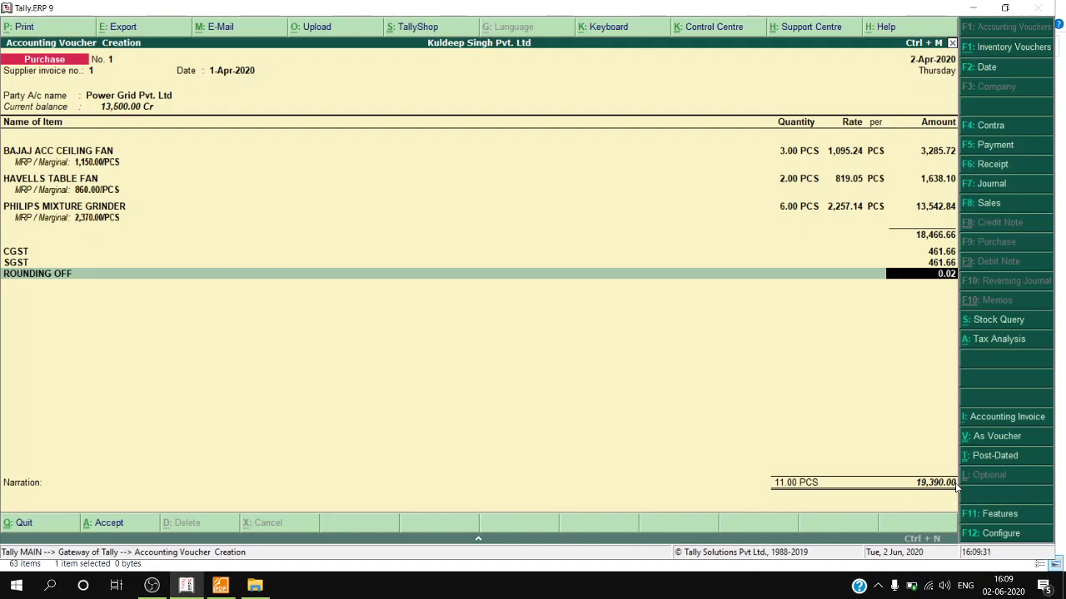
pyautogui.press('Return')
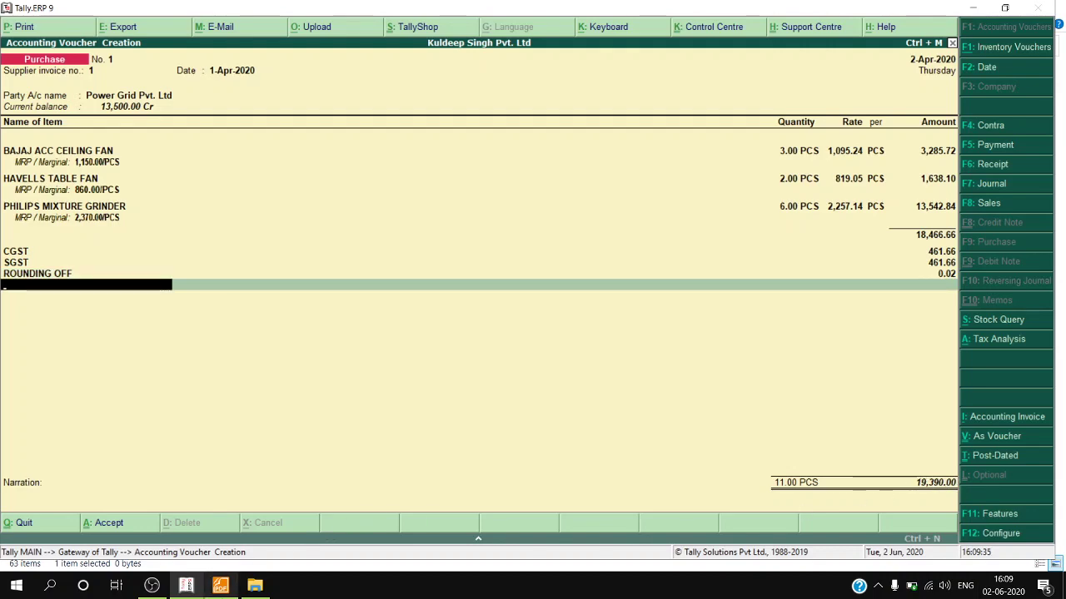
# Step: Compare the voucher total with the Power Grid bill value in the Foxit Reader notes, and return to Tally
pyautogui.click(220, 585)
pyautogui.scroll(1, 697, 200)
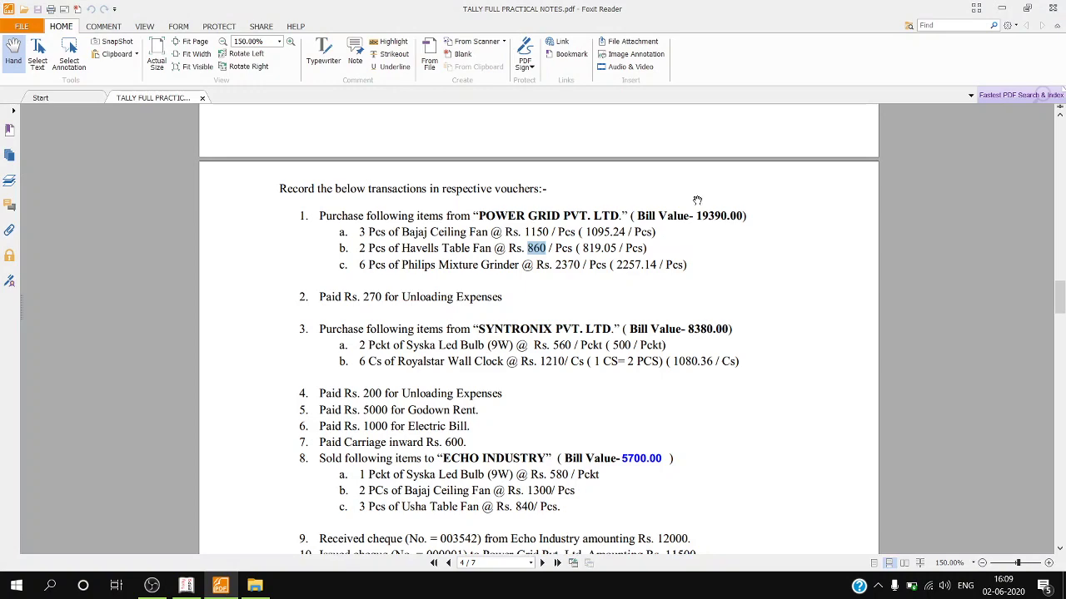
pyautogui.scroll(1, 703, 215)
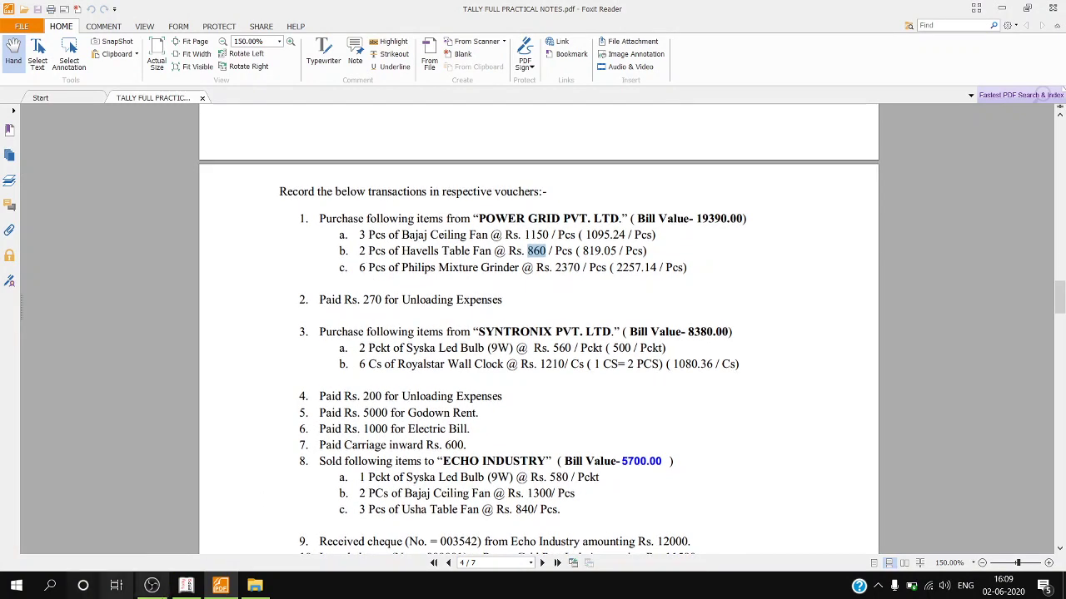
pyautogui.click(186, 586)
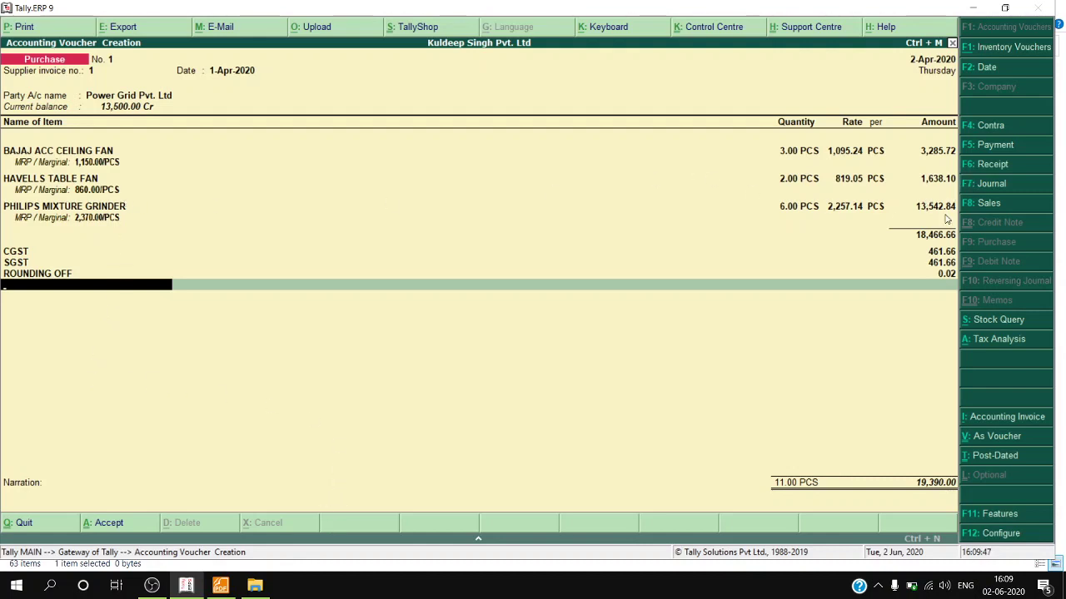
# Step: Reopen the accounting details of PHILIPS MIXTURE GRINDER to review its purchase ledger allocation
pyautogui.press('Up')
pyautogui.press('Up')
pyautogui.press('Up')
pyautogui.press('Up')
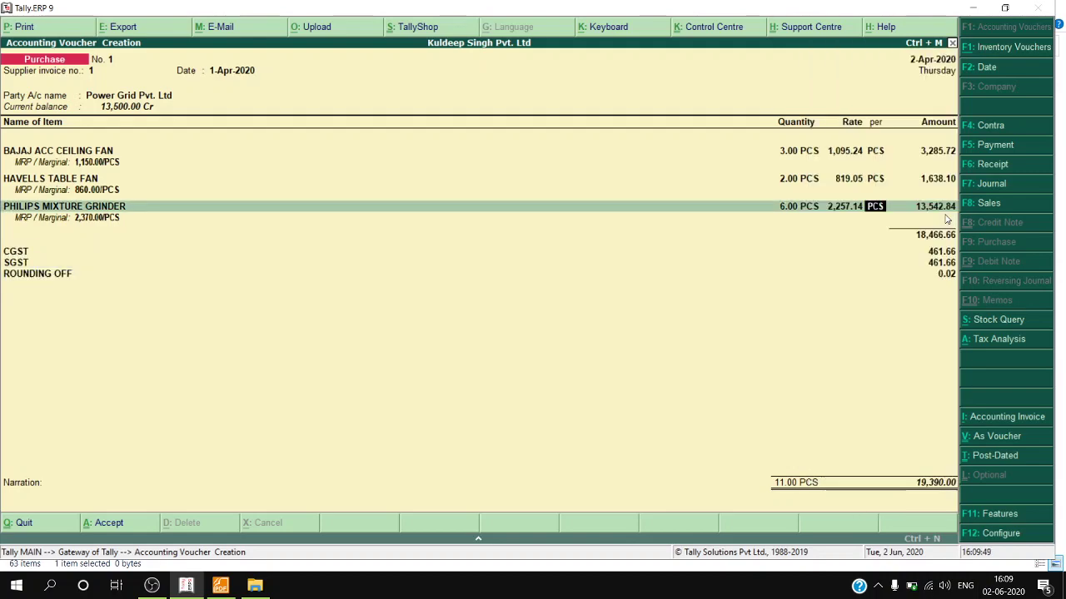
pyautogui.press('Return')
pyautogui.press('Return')
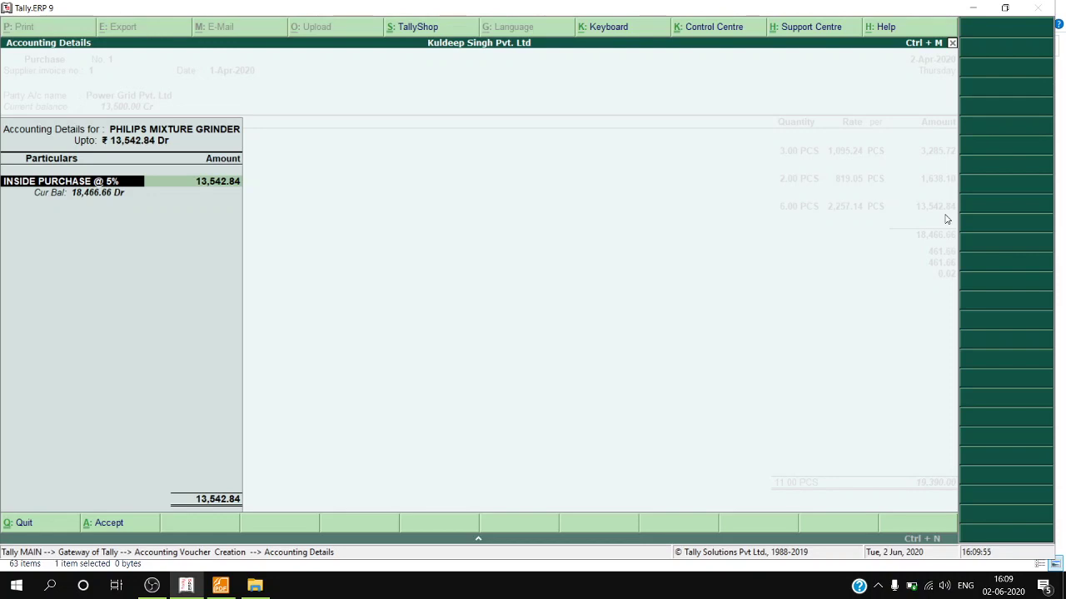
# Step: Go through the remaining voucher lines, leave the narration blank, and accept the Power Grid Pvt. Ltd purchase voucher
pyautogui.press('Return')
pyautogui.press('Return')
pyautogui.press('Return')
pyautogui.press('Return')
pyautogui.press('Return')
pyautogui.press('Return')
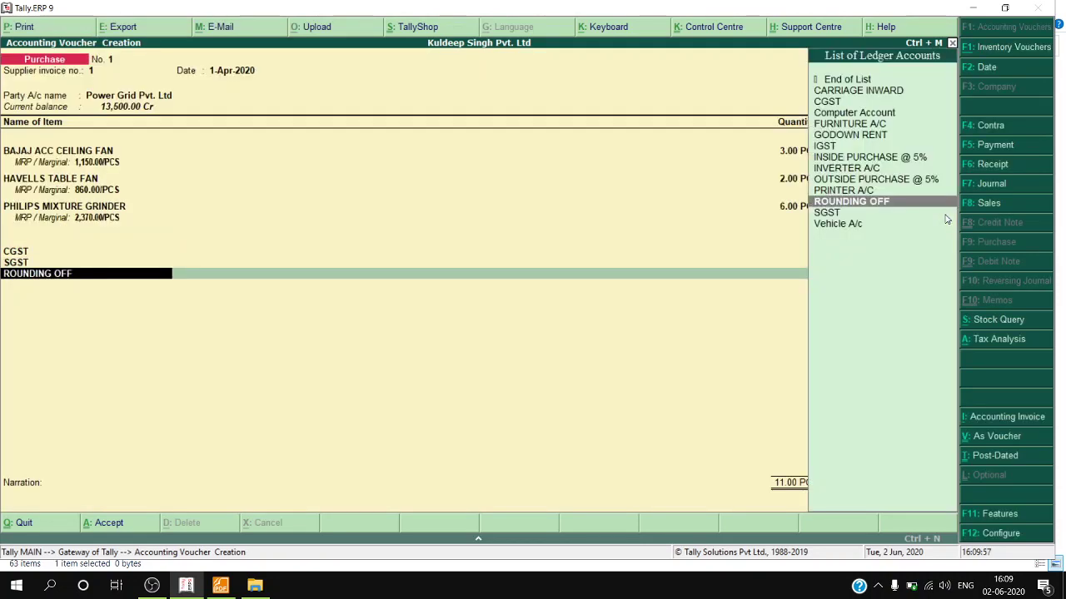
pyautogui.press('Return')
pyautogui.press('Return')
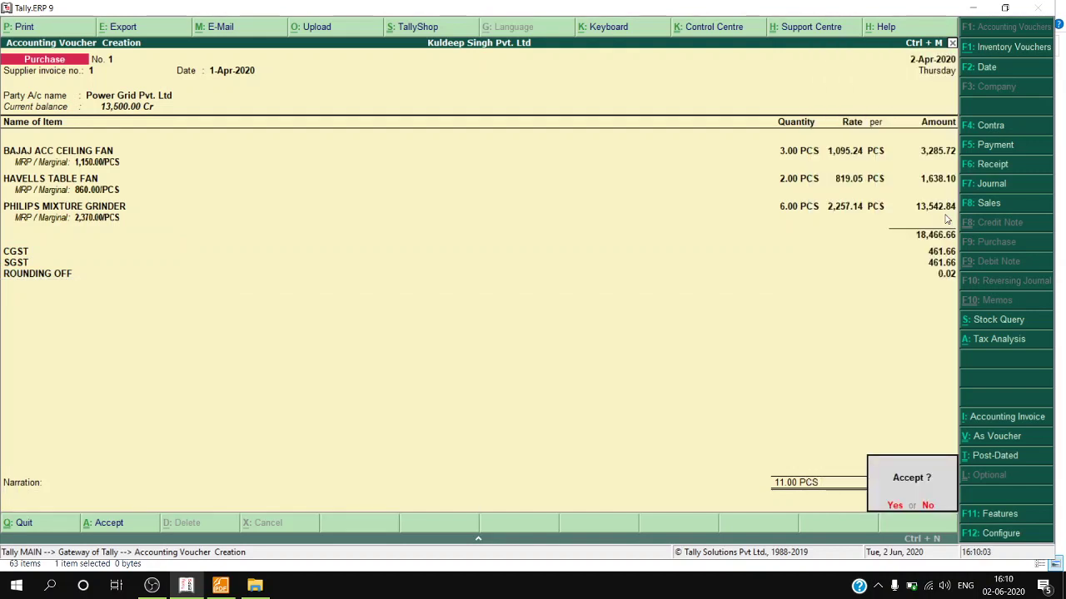
pyautogui.press('Return')
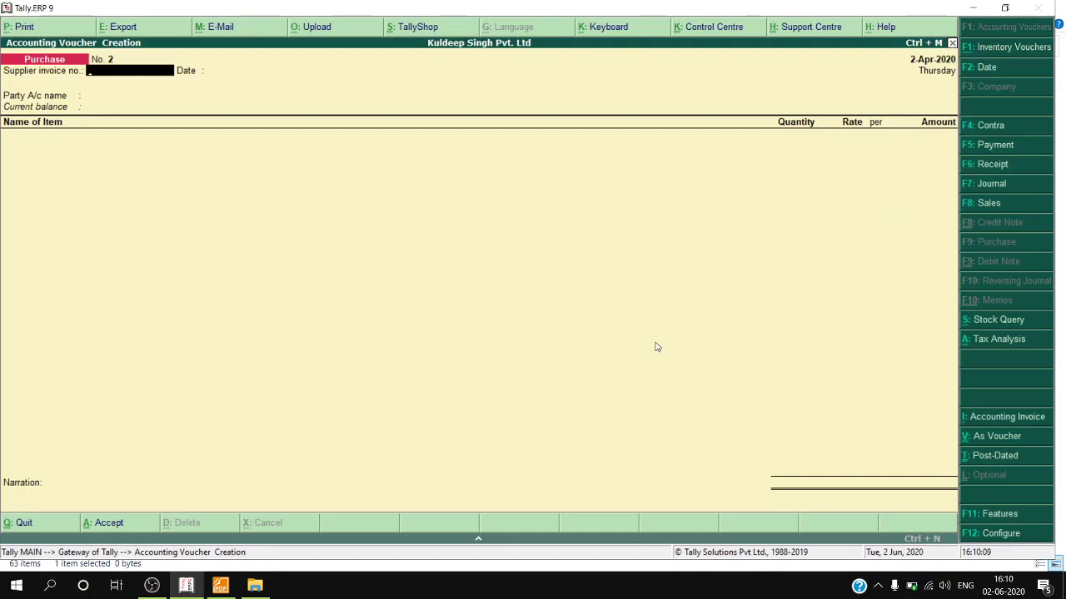
# Step: Switch to the Foxit Reader notes, read the voucher transactions down to number 19, and select the supplier name USHA & USHA CORPORATION there
pyautogui.click(221, 586)
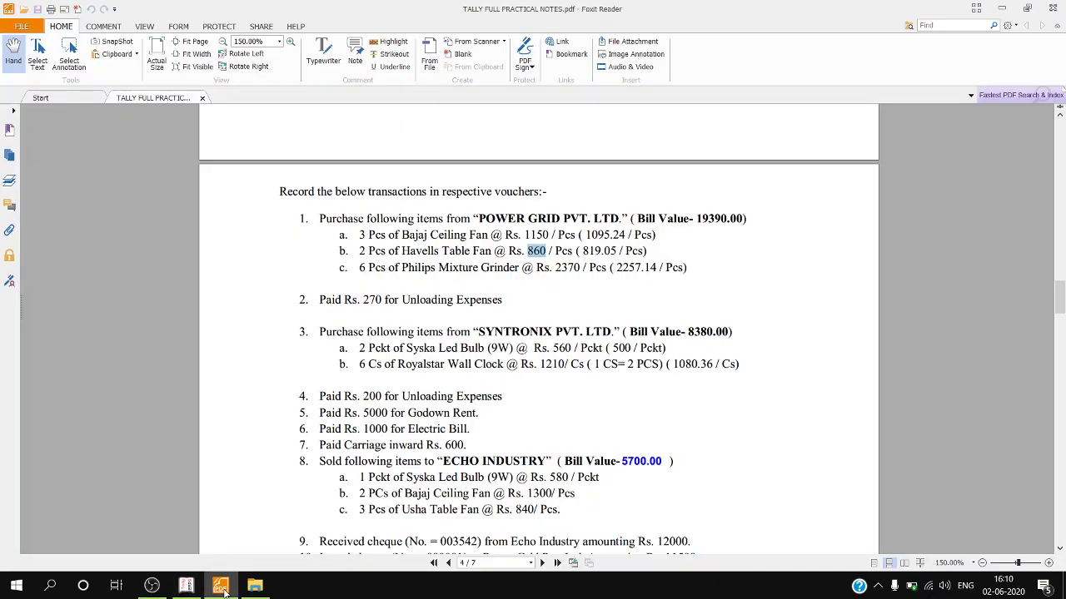
pyautogui.scroll(-2, 319, 458)
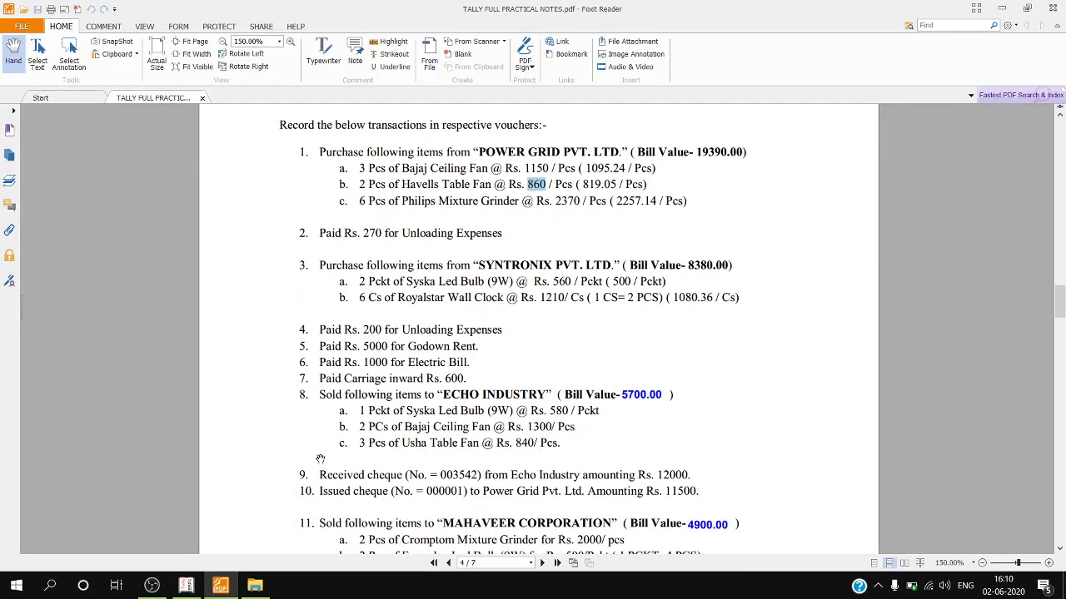
pyautogui.scroll(1, 363, 366)
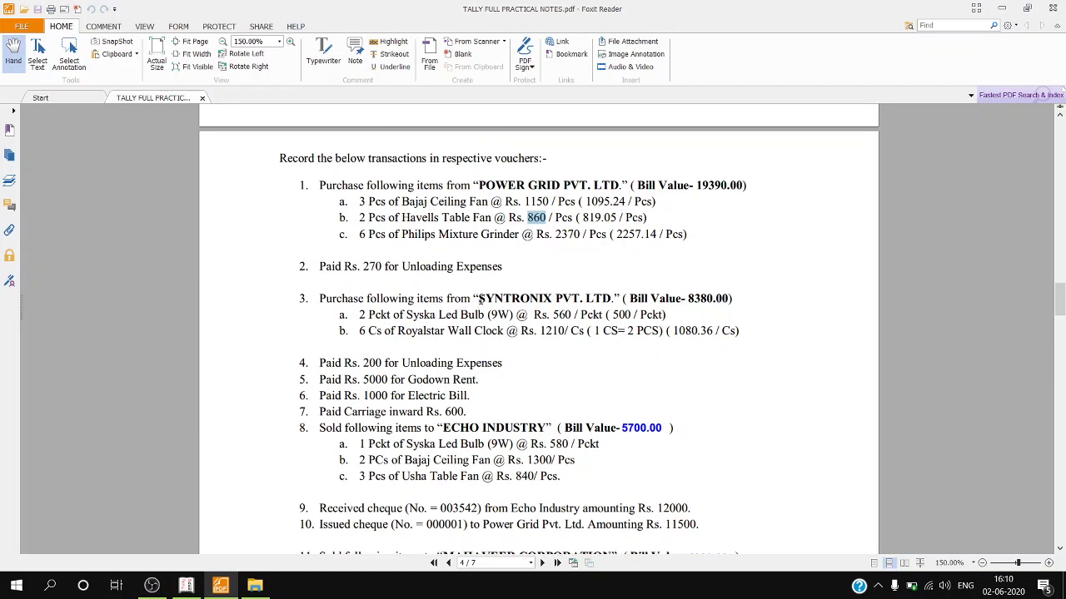
pyautogui.scroll(-4, 480, 304)
pyautogui.scroll(-4, 454, 382)
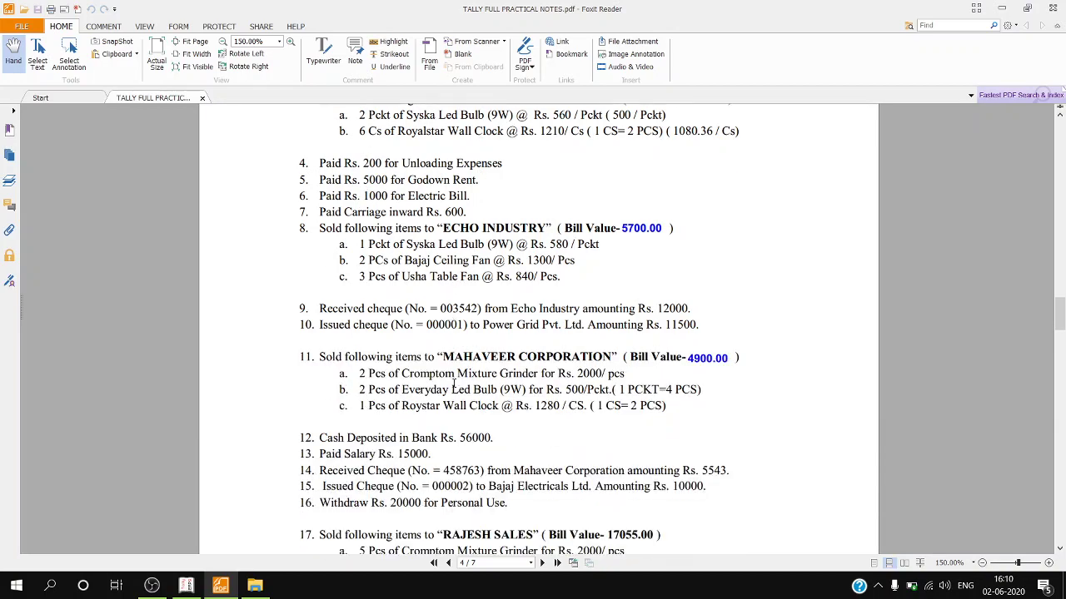
pyautogui.scroll(-4, 453, 383)
pyautogui.scroll(-3, 447, 404)
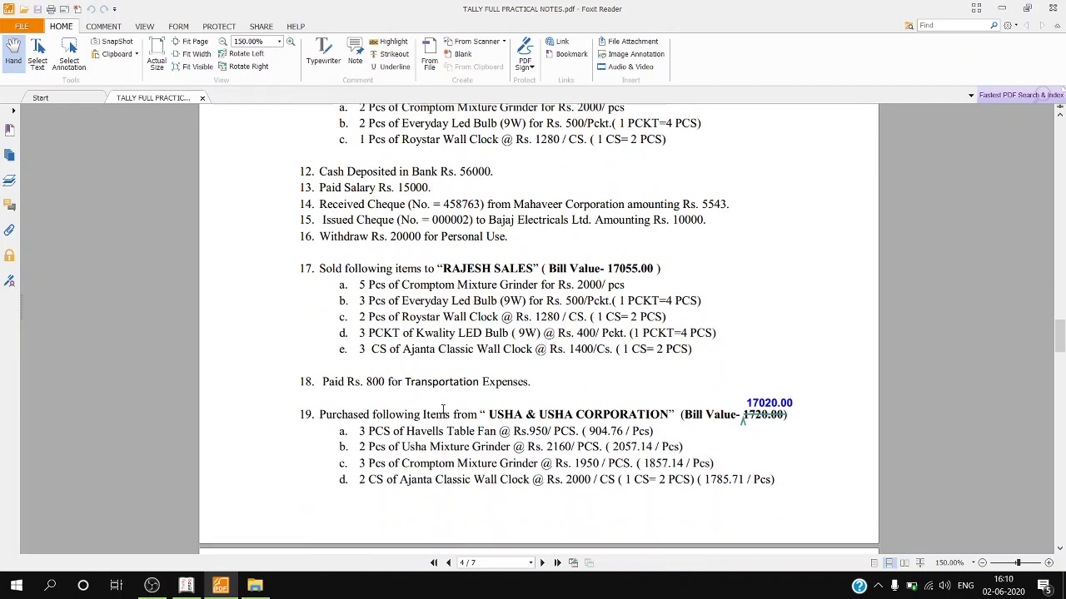
pyautogui.moveTo(487, 382); pyautogui.dragTo(666, 398)
pyautogui.scroll(15, 641, 408)
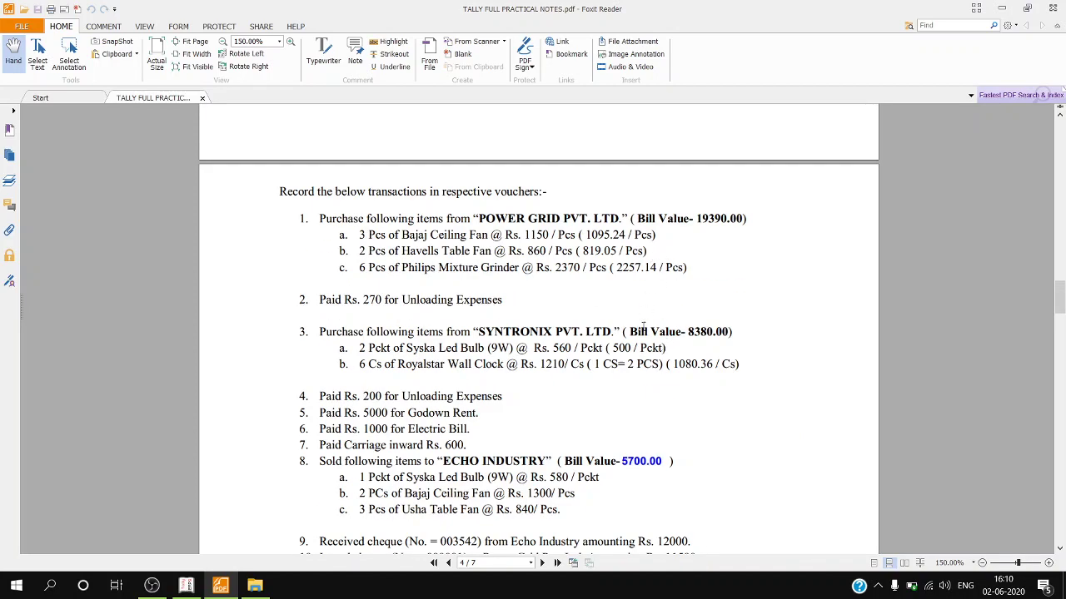
# Step: Look through the transaction list again, from the Syntronix purchase to the expense and cheque entries after number 19, and return to its start
pyautogui.scroll(-3, 644, 331)
pyautogui.scroll(-6, 644, 328)
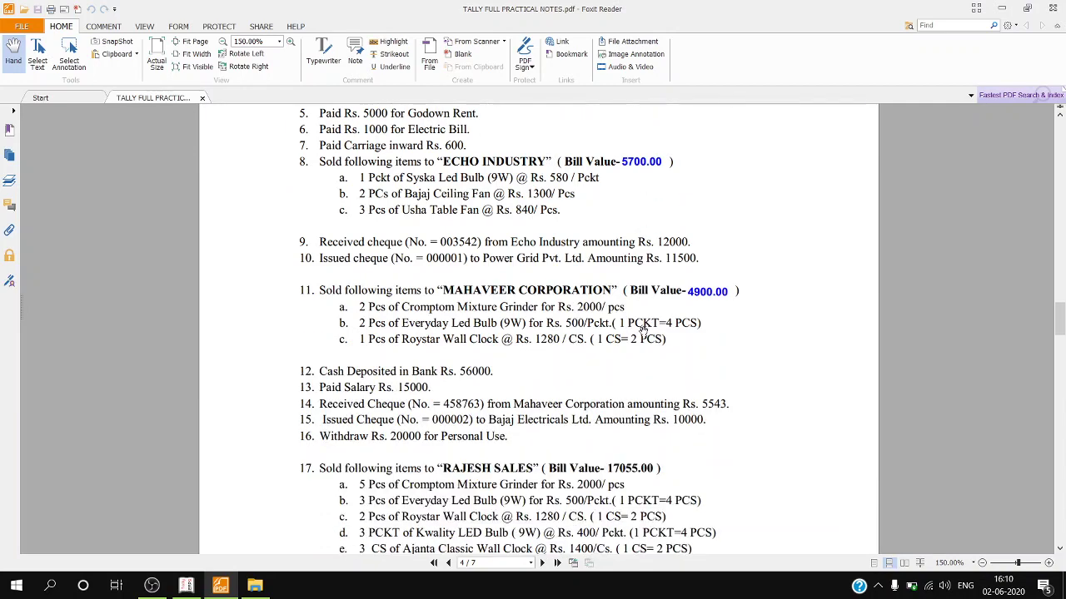
pyautogui.scroll(-10, 644, 331)
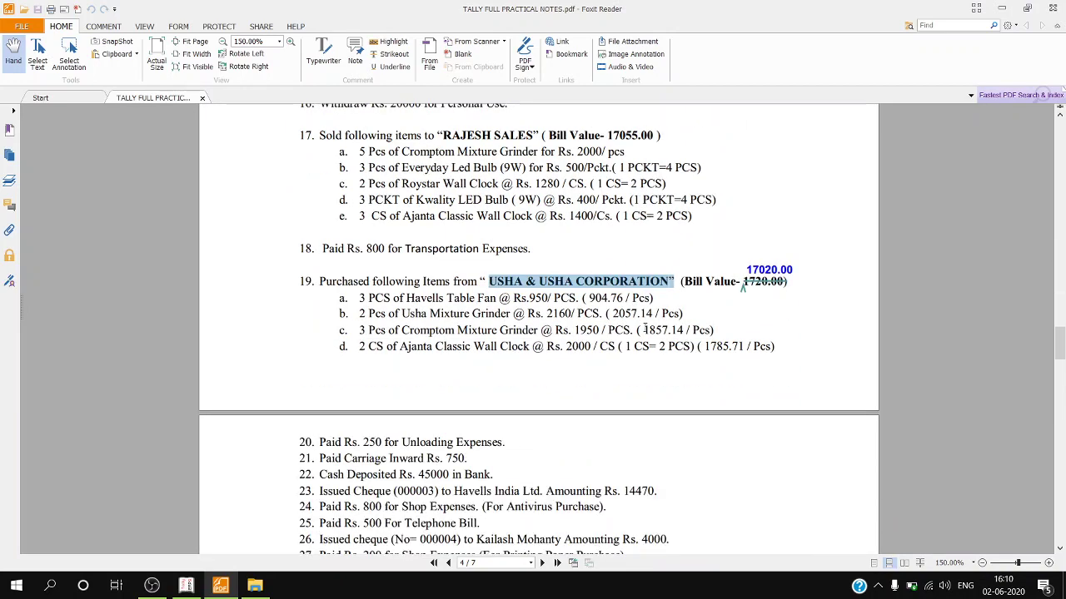
pyautogui.scroll(-4, 644, 328)
pyautogui.scroll(17, 645, 328)
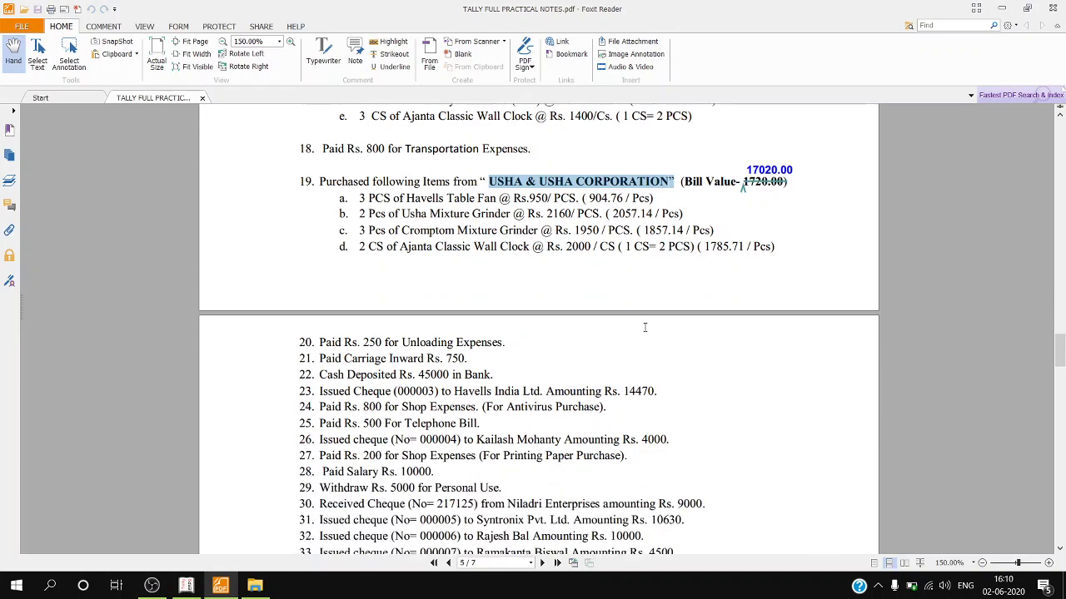
pyautogui.scroll(3, 645, 328)
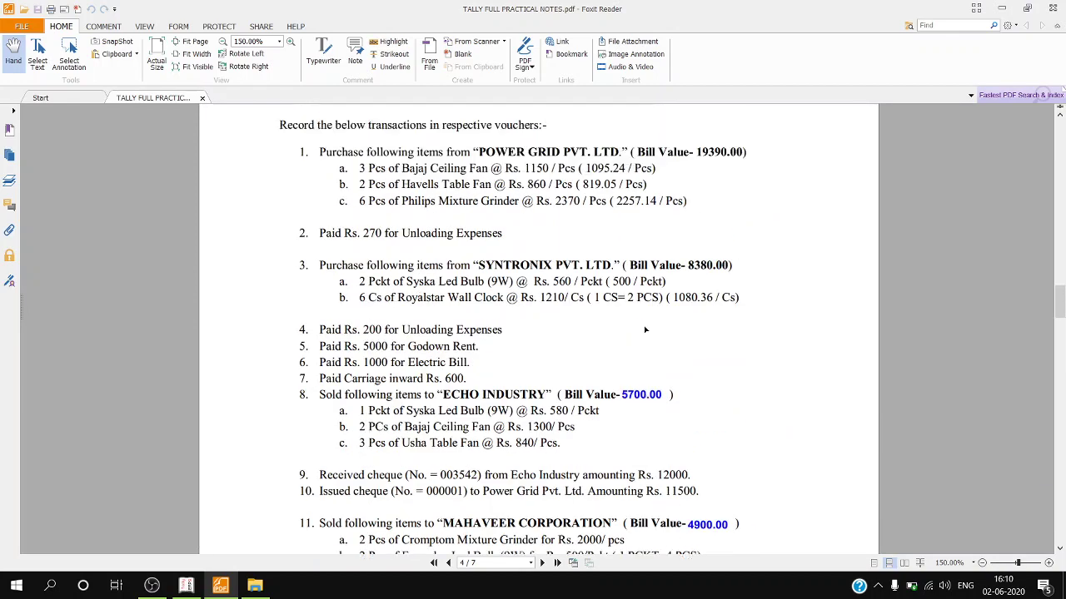
# Step: Examine which transactions are purchases, sales, payments and receipts, reading on to the entries from number 20 before returning to transaction 1
pyautogui.scroll(-2, 547, 280)
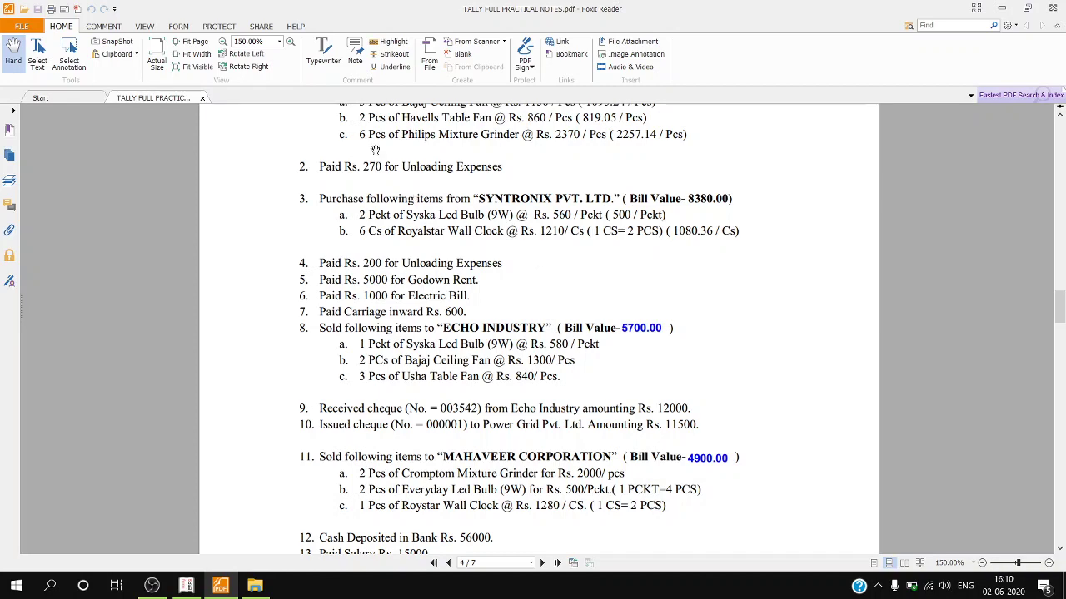
pyautogui.scroll(3, 375, 151)
pyautogui.scroll(-3, 313, 225)
pyautogui.scroll(-10, 308, 251)
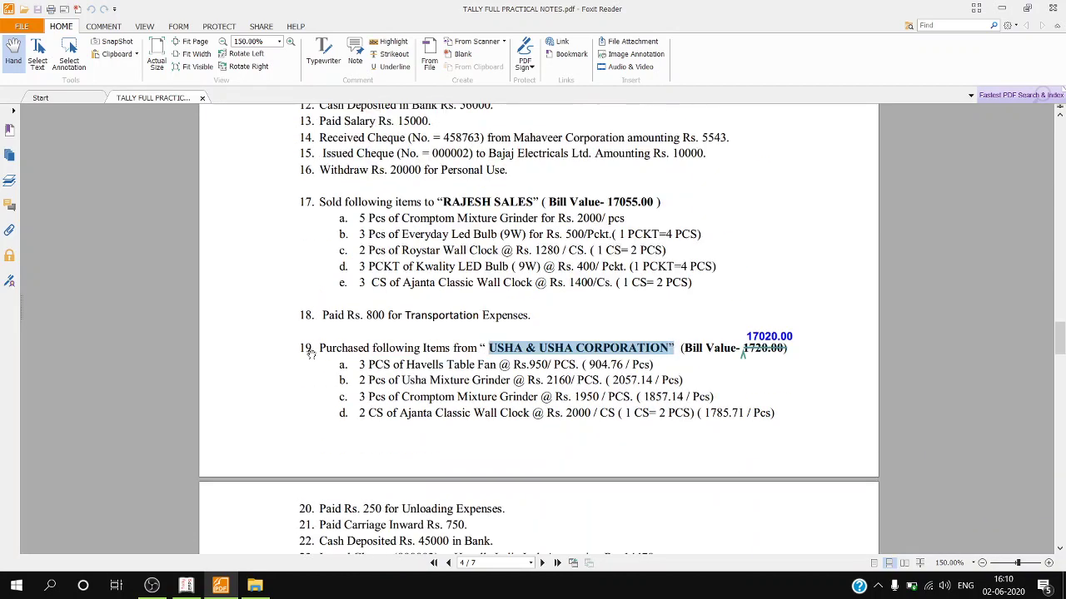
pyautogui.scroll(-5, 308, 351)
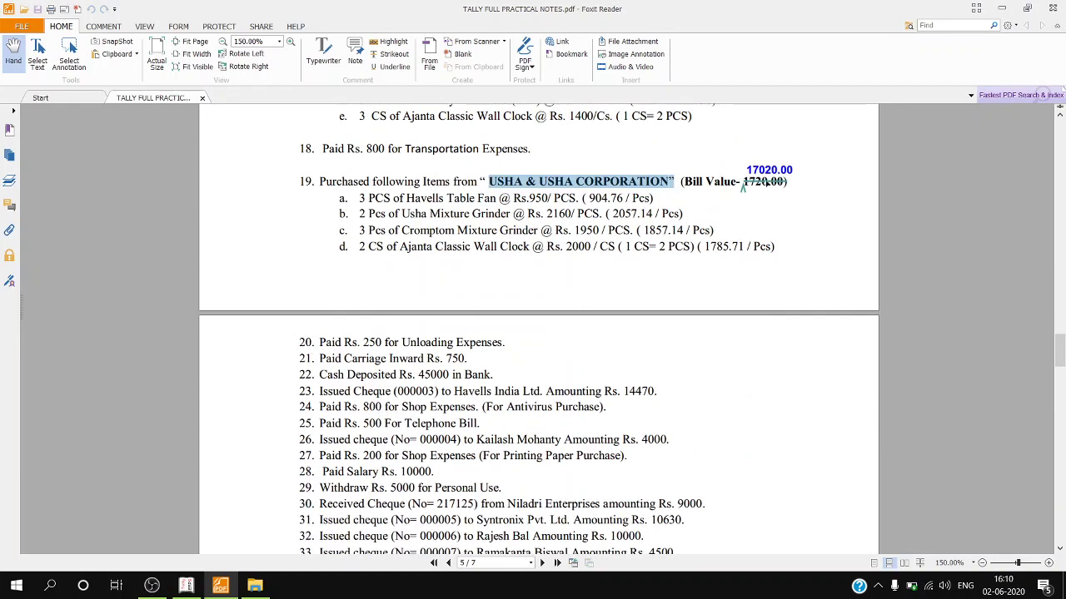
pyautogui.scroll(-4, 692, 246)
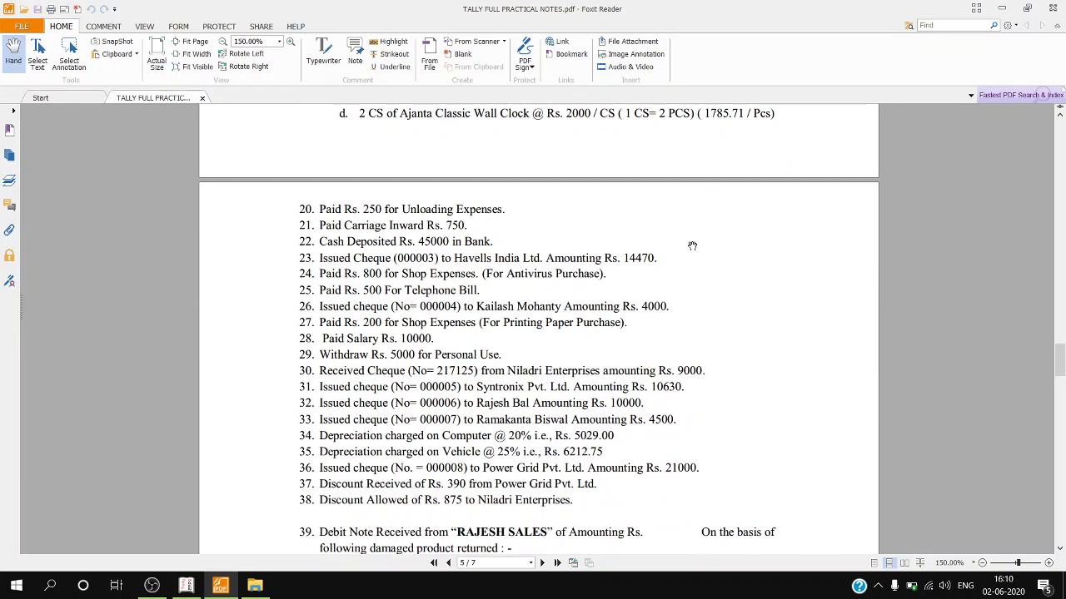
pyautogui.scroll(5, 692, 246)
pyautogui.scroll(2, 537, 244)
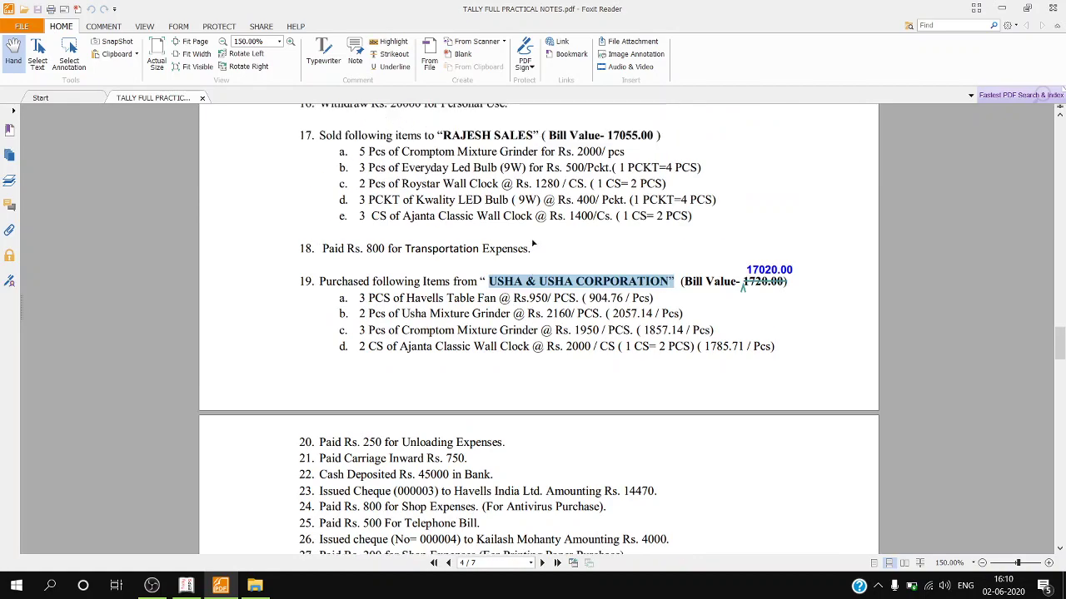
pyautogui.scroll(10, 510, 296)
pyautogui.scroll(-4, 512, 290)
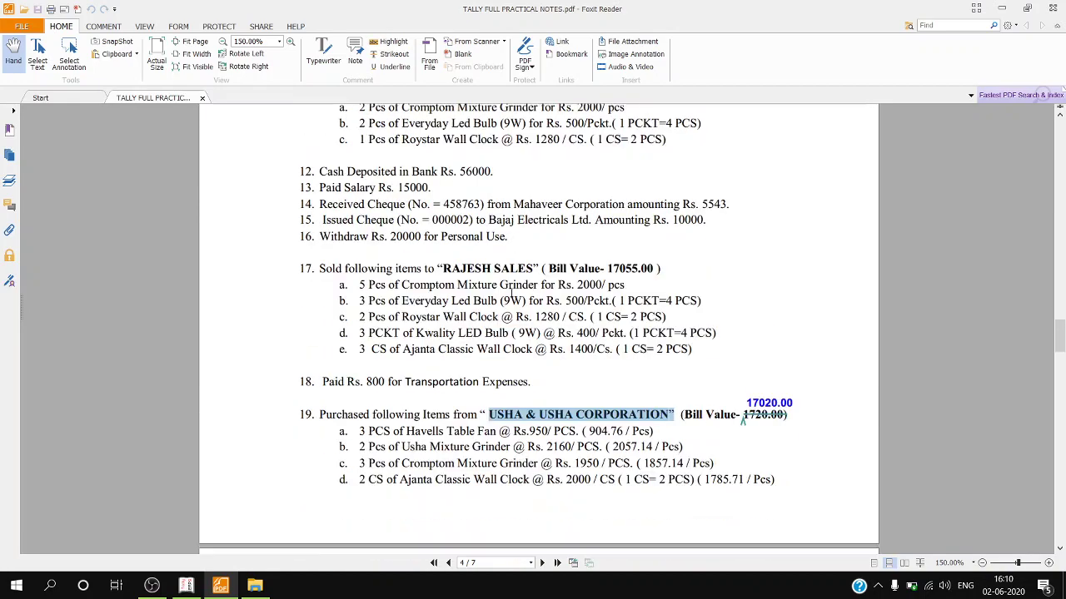
pyautogui.scroll(20, 511, 292)
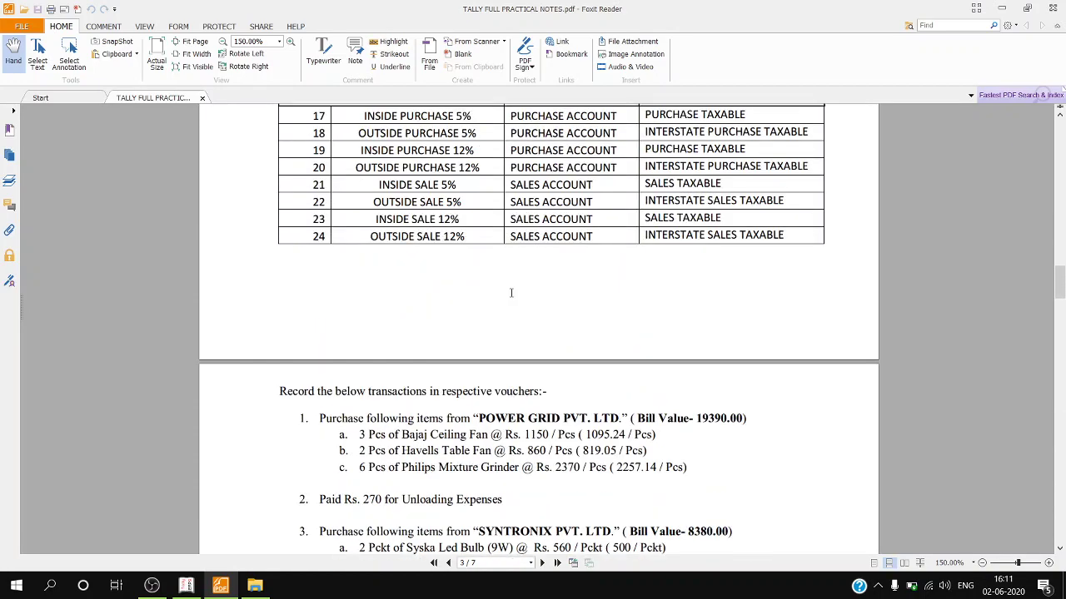
pyautogui.scroll(-8, 512, 293)
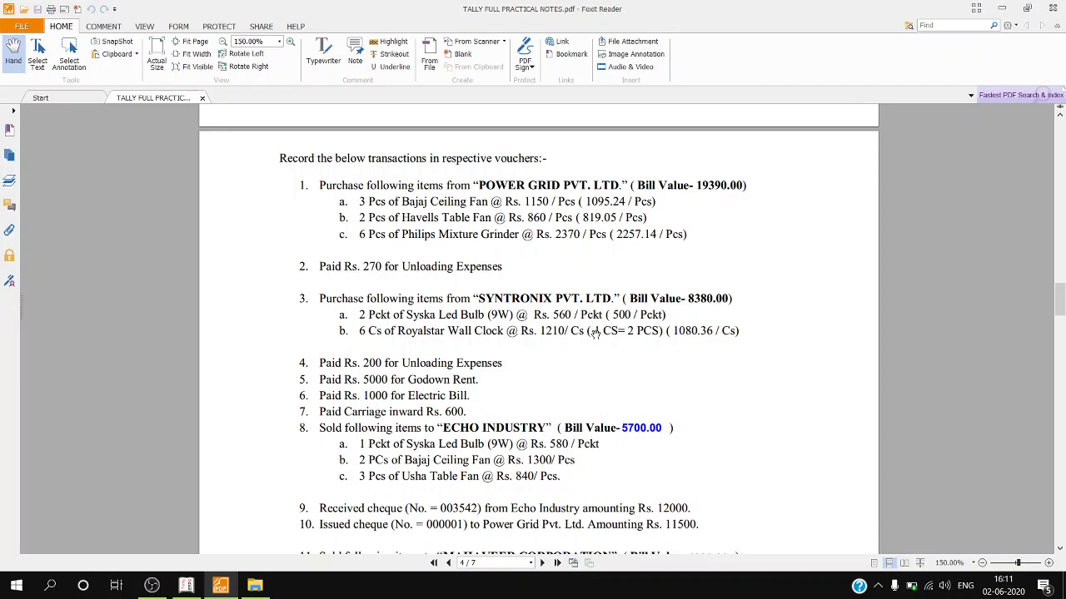
# Step: Select the unit conversion "1 CS= 2 PCS" in the Royalstar Wall Clock line and reread the surrounding purchase and expense transactions
pyautogui.moveTo(596, 330); pyautogui.dragTo(662, 330)
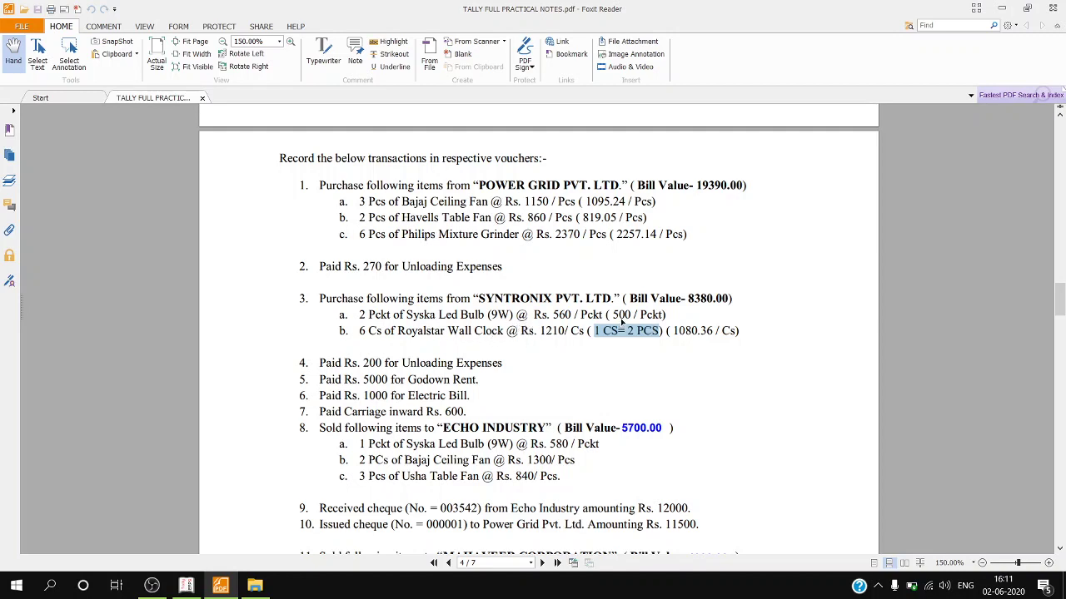
pyautogui.scroll(-2, 616, 316)
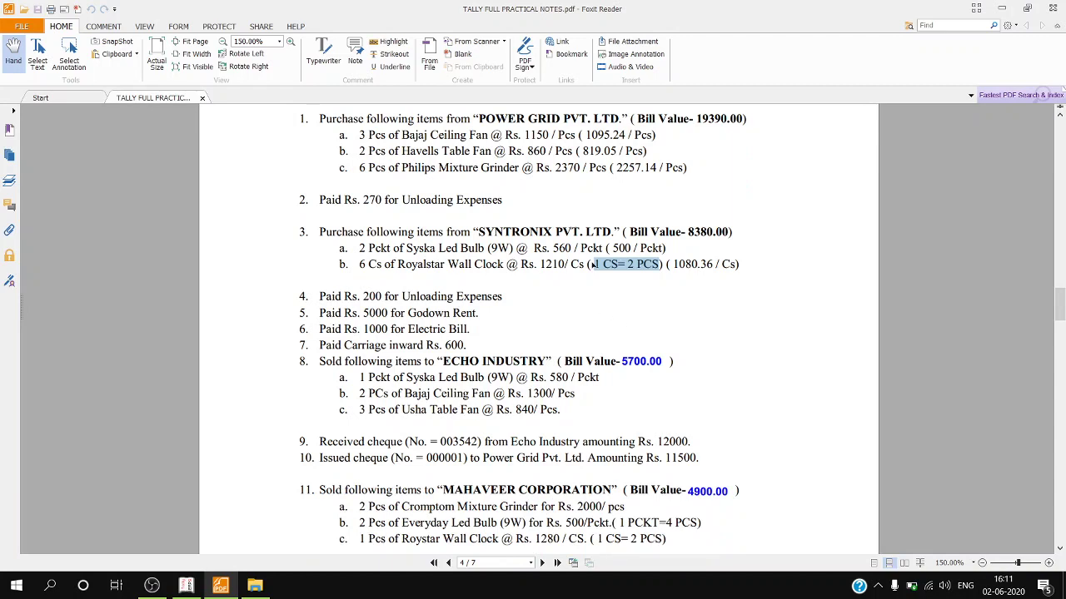
pyautogui.scroll(2, 593, 263)
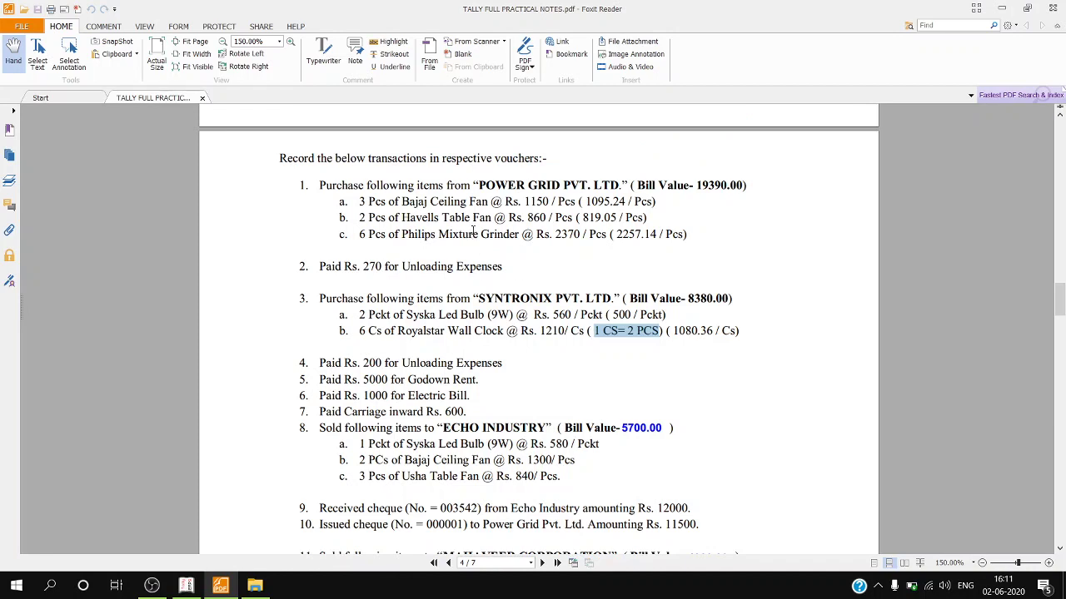
pyautogui.scroll(-2, 473, 232)
pyautogui.scroll(2, 471, 232)
pyautogui.scroll(-1, 474, 313)
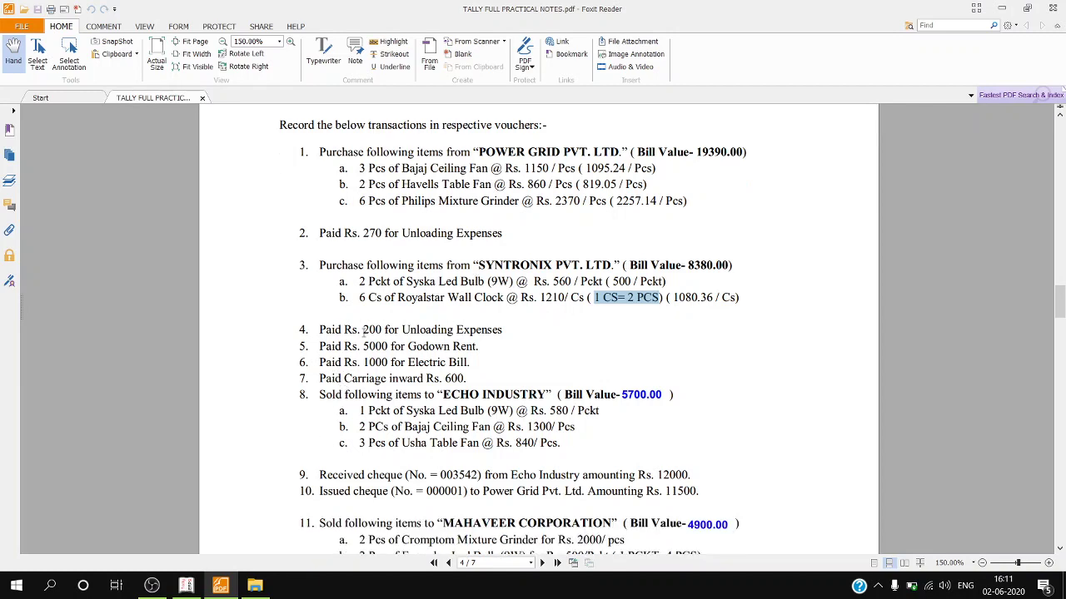